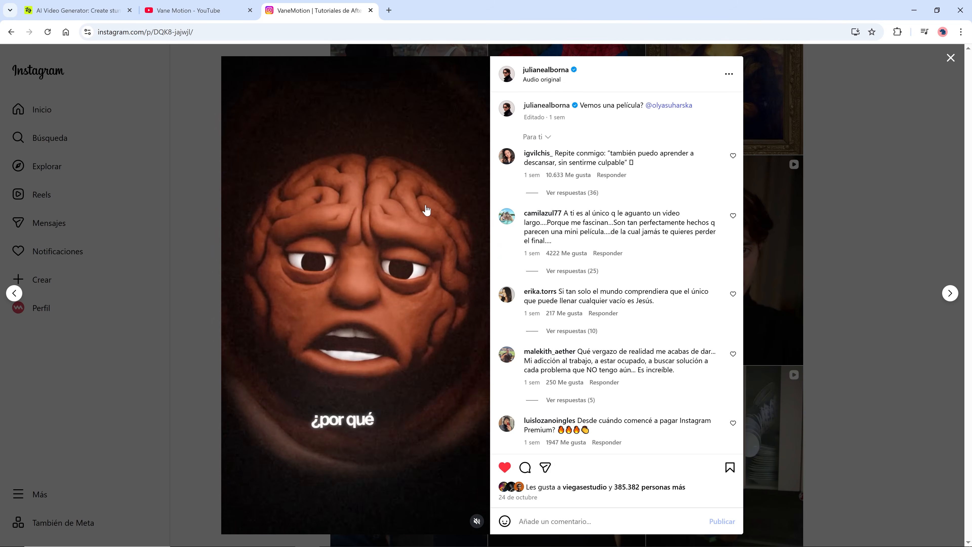
Pause the Instagram reel of the brain character and capture a screenshot of the video frame area.
click(426, 210)
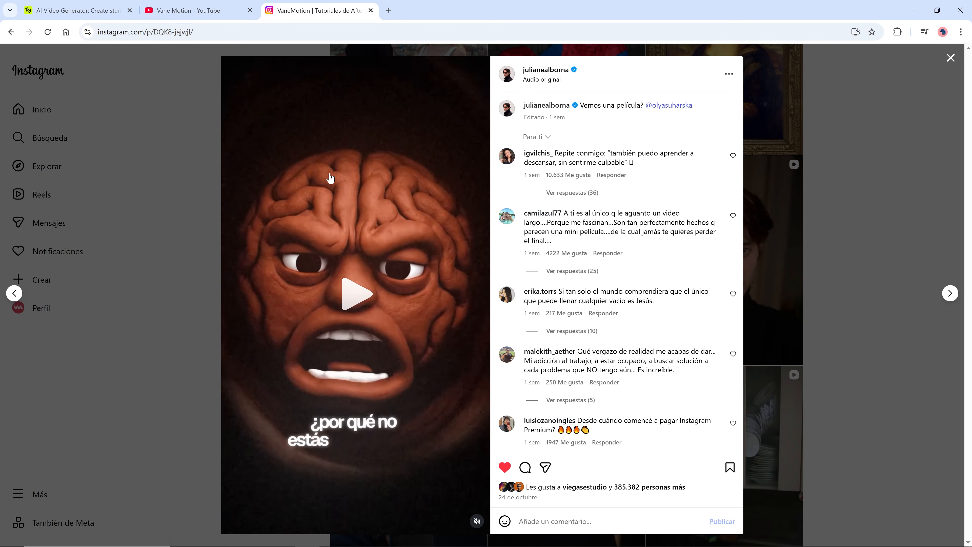
key(super+shift+s)
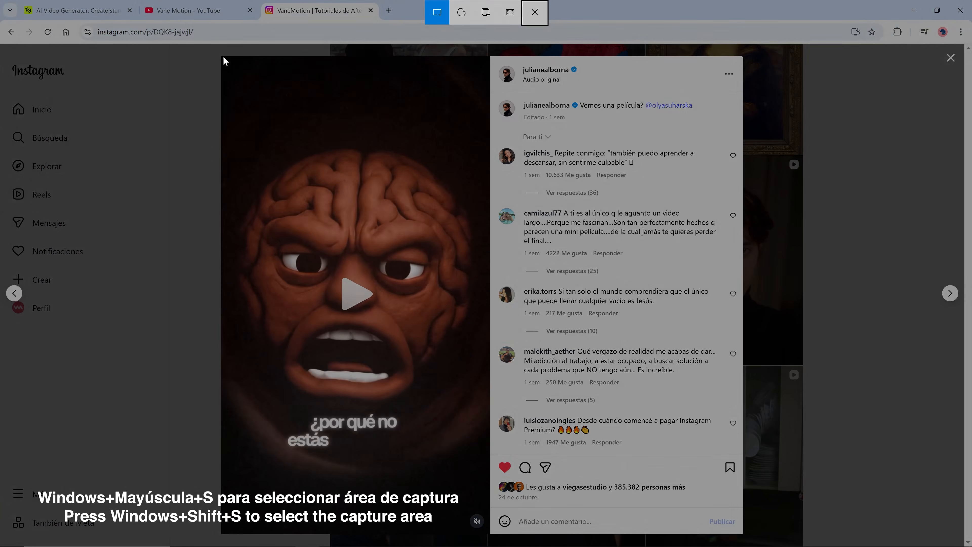
drag(222, 58, 490, 531)
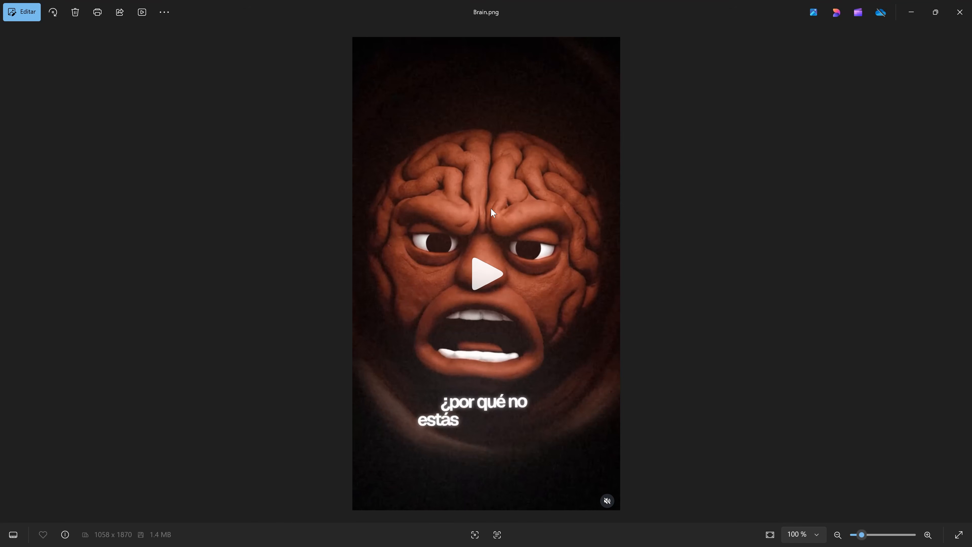
Open the Brain.png screenshot with Adobe Photoshop 2025.
right_click(491, 209)
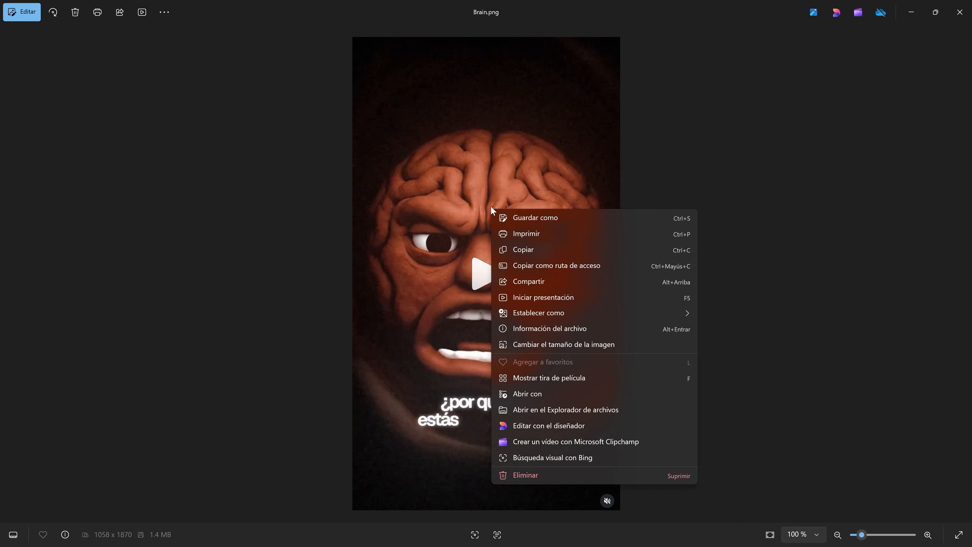
click(555, 396)
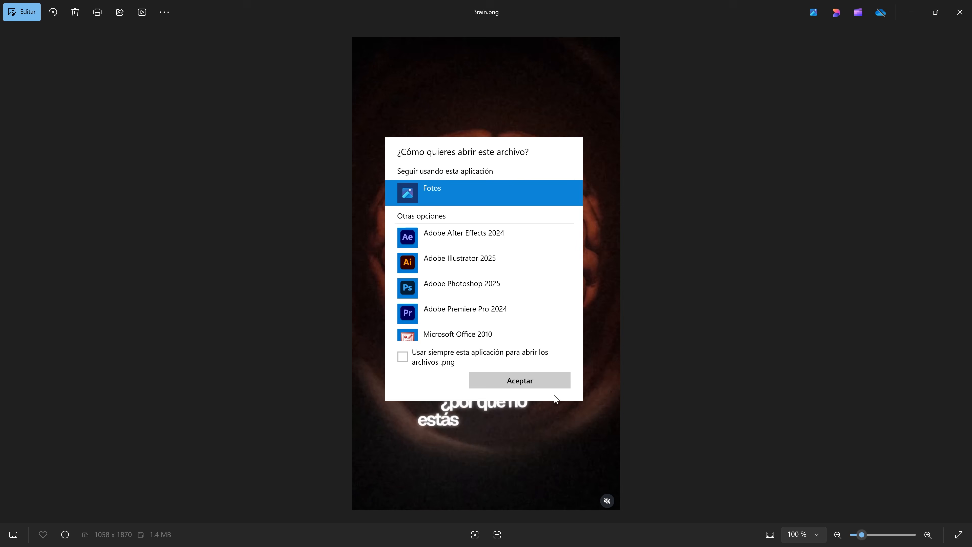
click(491, 291)
click(520, 380)
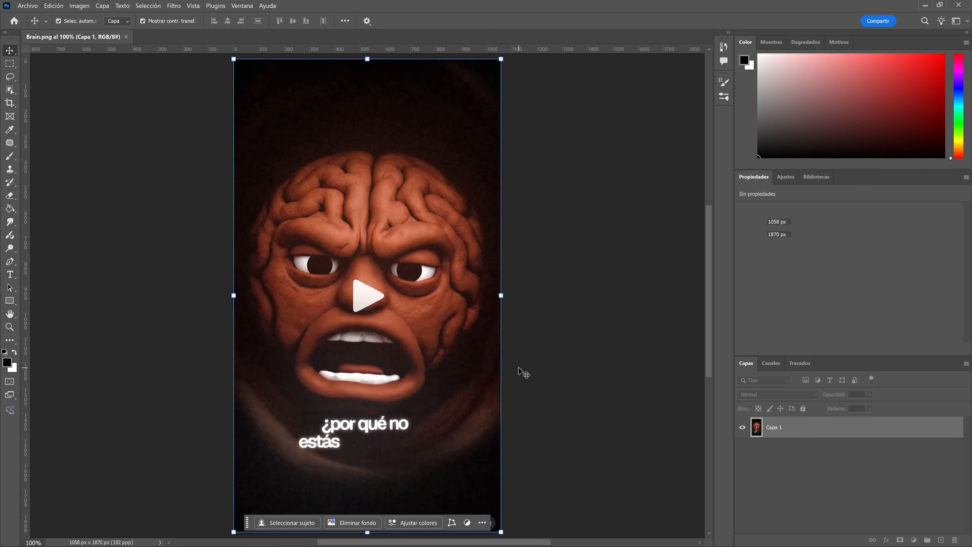
Lasso-select the play button and the caption text, remove them with Generative Fill, and pick the third variation.
click(591, 268)
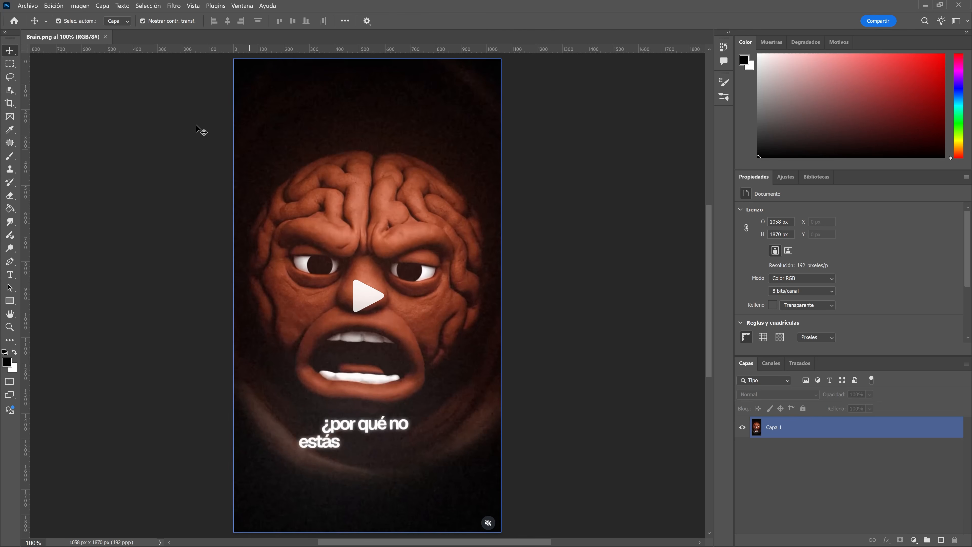
click(10, 78)
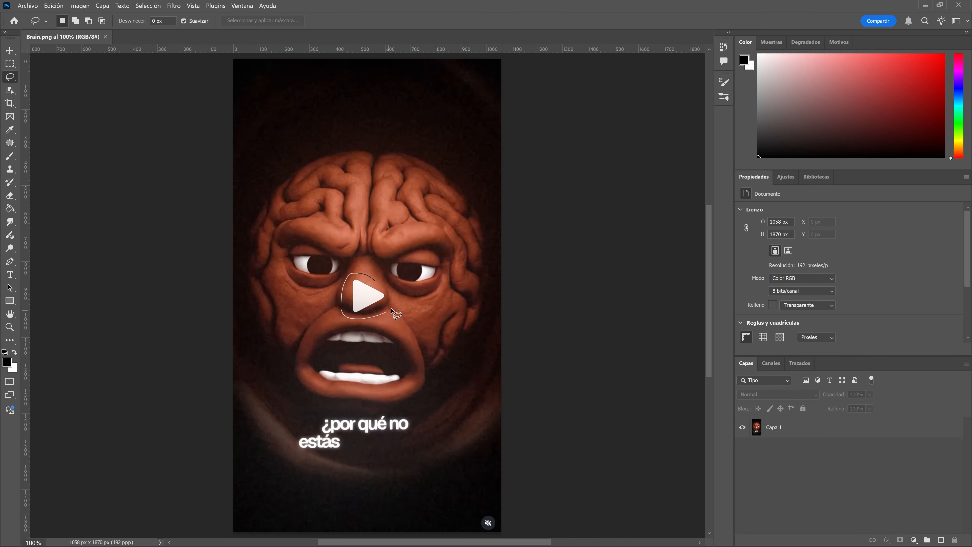
drag(372, 279, 372, 278)
key(shift)
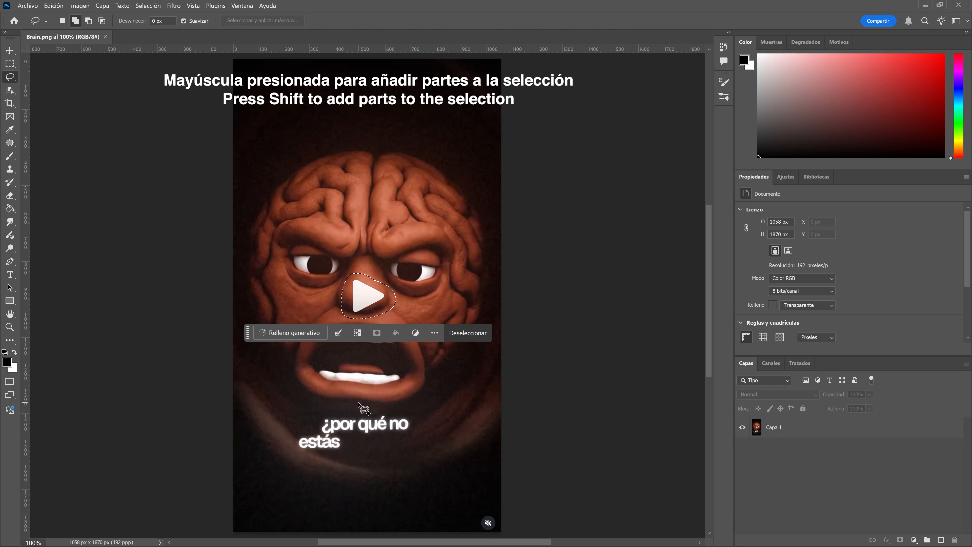
drag(356, 403, 330, 407)
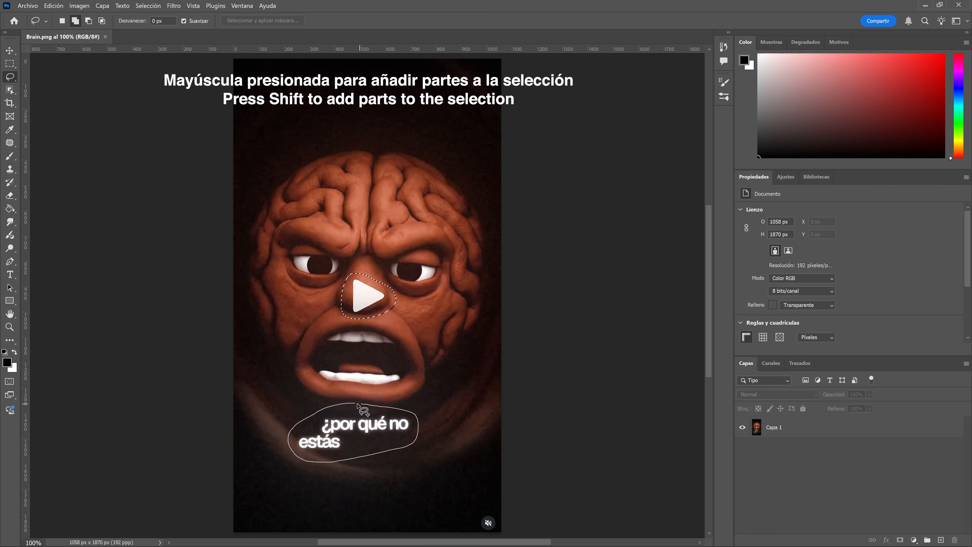
drag(355, 404, 356, 404)
click(273, 476)
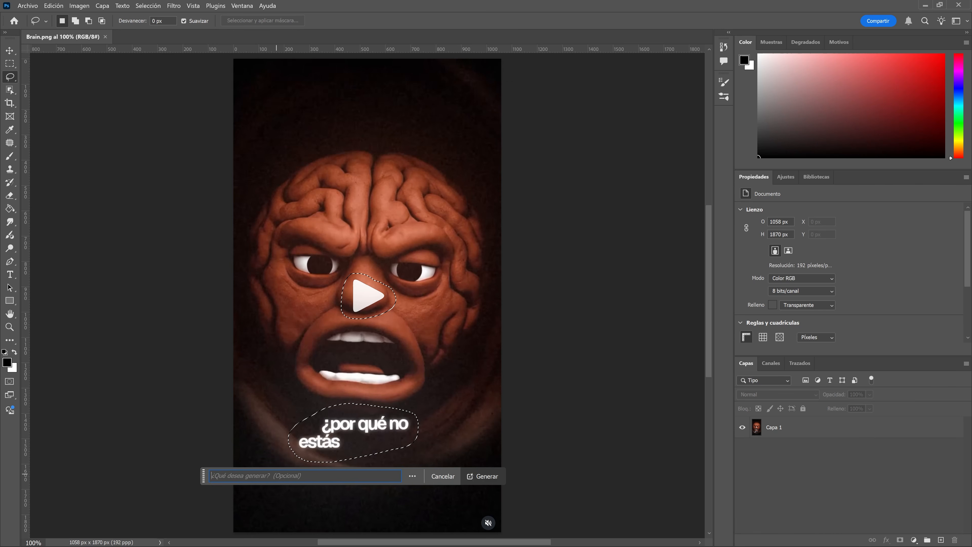
key(Return)
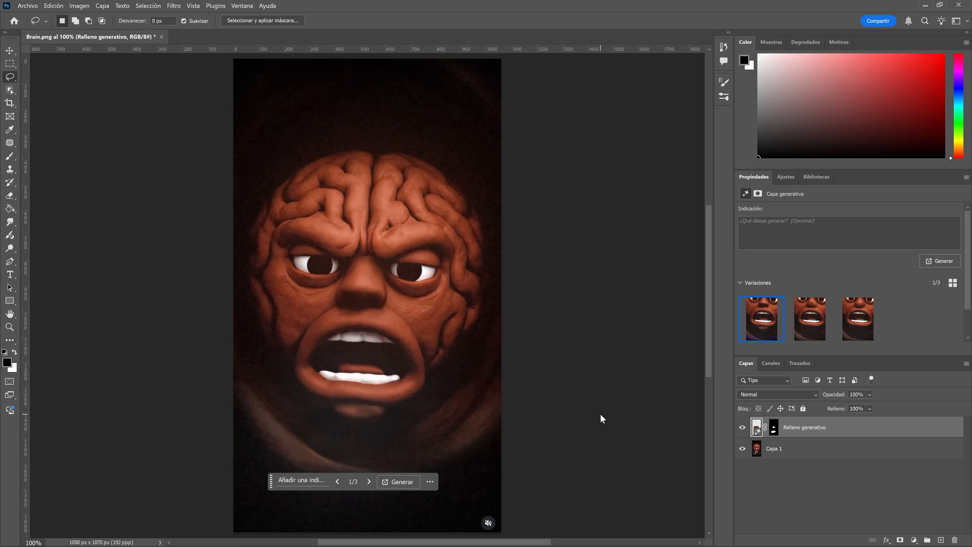
click(369, 482)
click(369, 482)
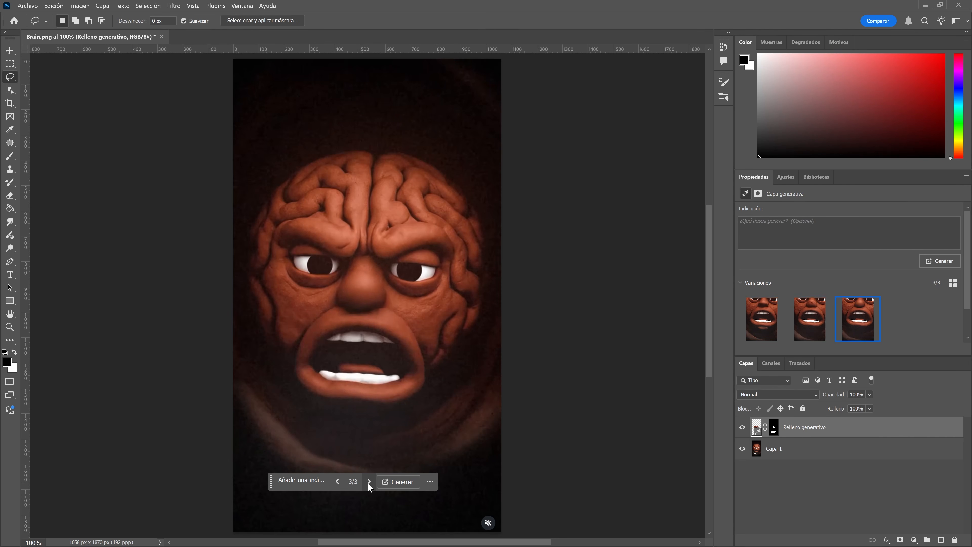
Select the mute icon in the lower corner, remove it with Generative Fill, and deselect.
mouse_move(496, 503)
mouse_down()
mouse_move(465, 516)
mouse_move(466, 530)
mouse_move(498, 534)
mouse_move(496, 505)
mouse_up()
click(421, 490)
click(602, 490)
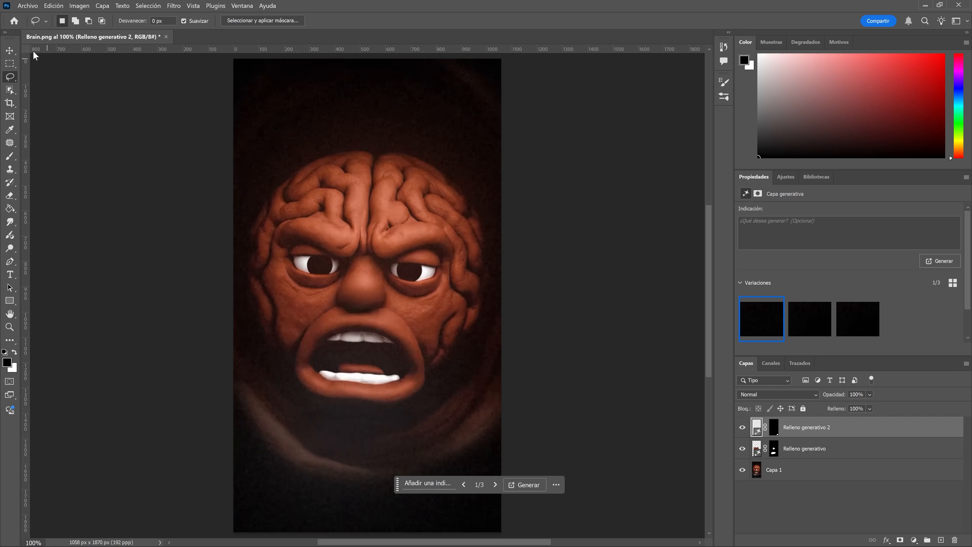
key(v)
click(117, 117)
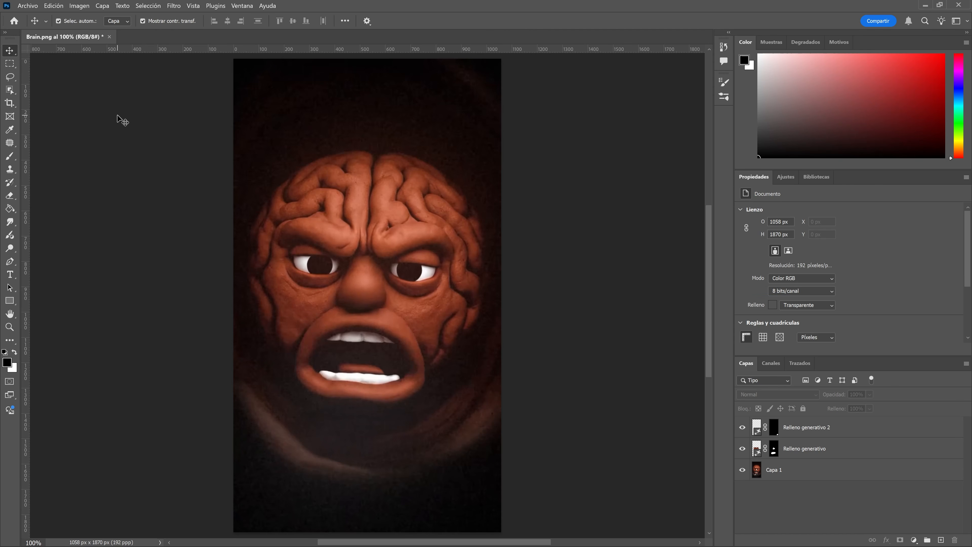
Open the Export As dialog and set the file format to JPG.
click(29, 8)
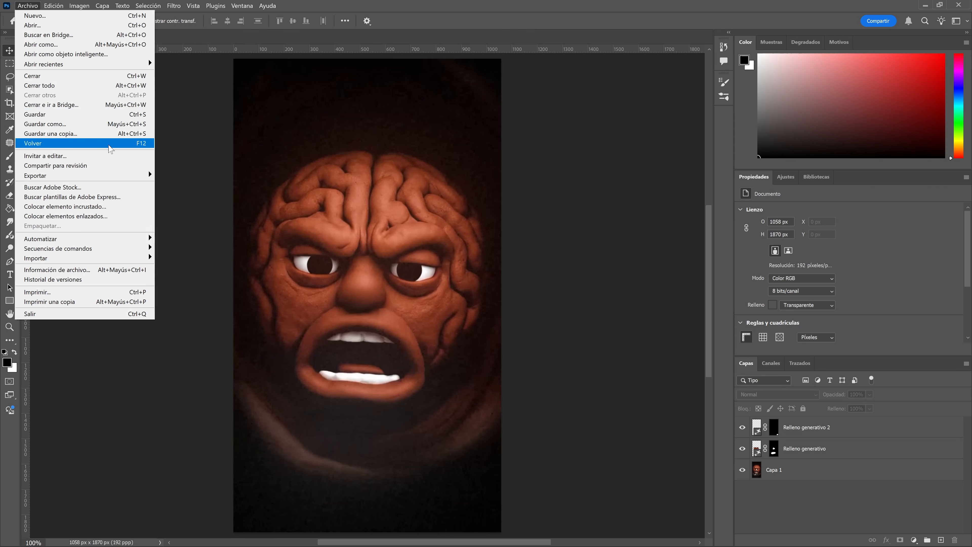
mouse_move(151, 176)
click(185, 185)
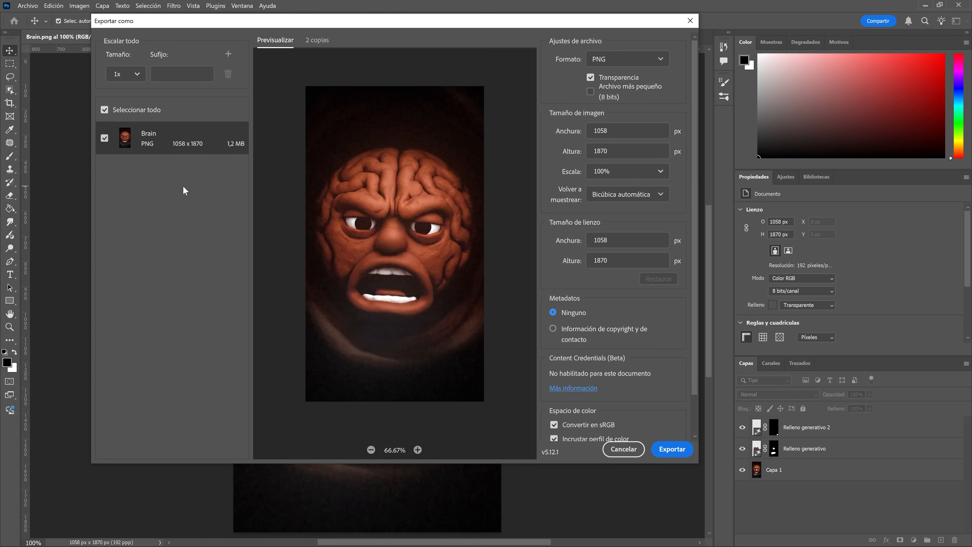
click(614, 60)
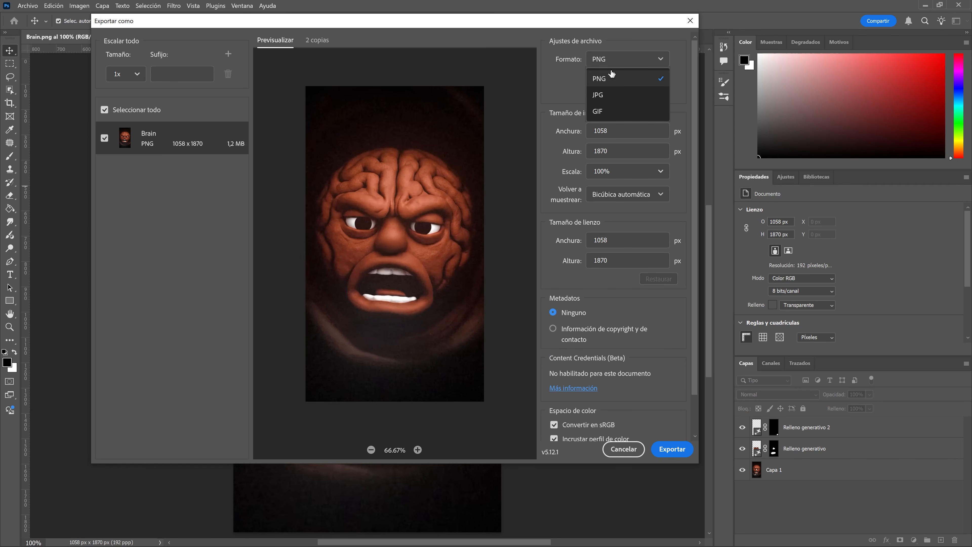
click(607, 94)
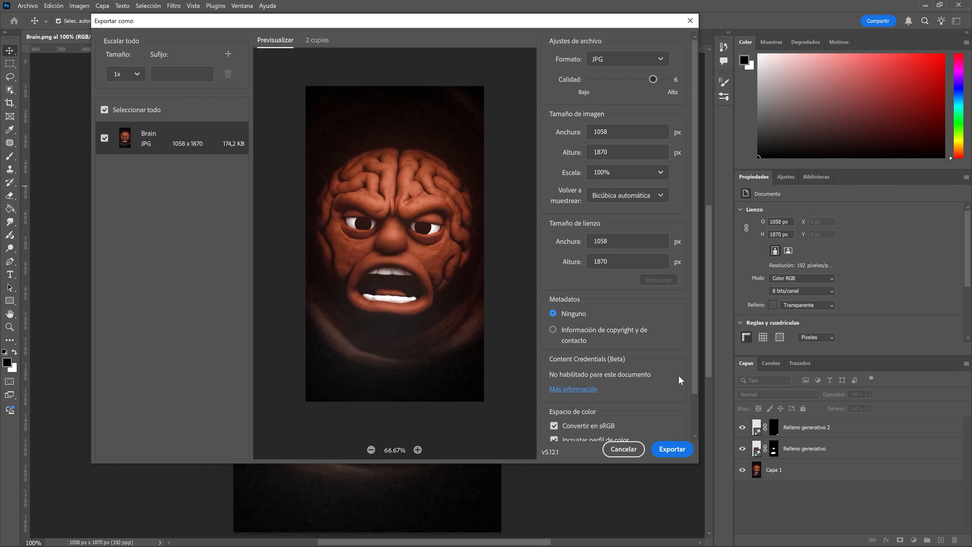
Export the image as Brain 02 into the Brain transition folder.
click(663, 448)
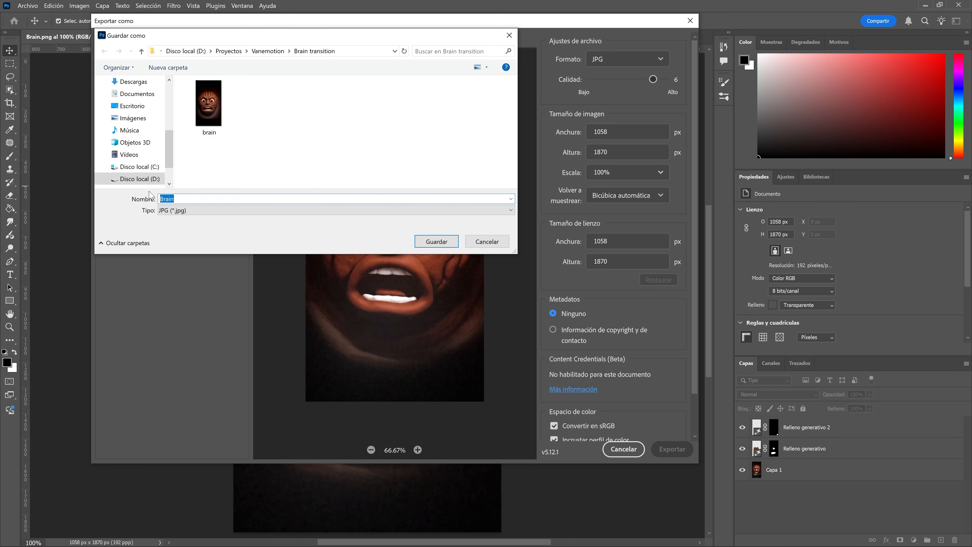
text(Brain)
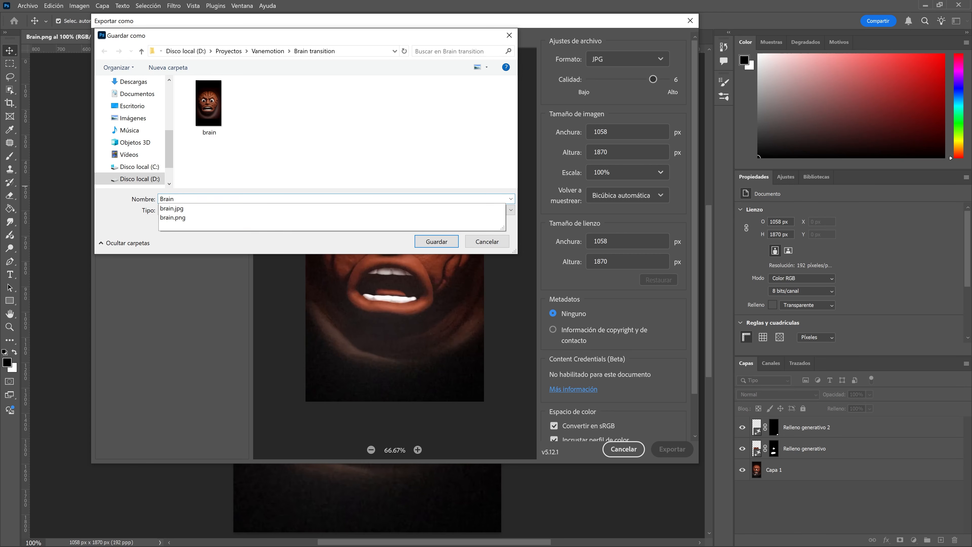
text( 02)
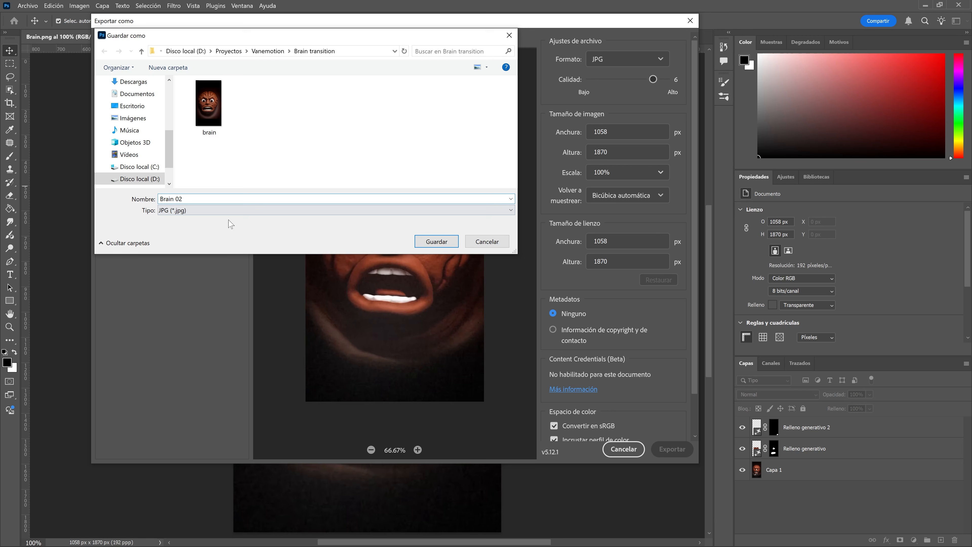
click(429, 242)
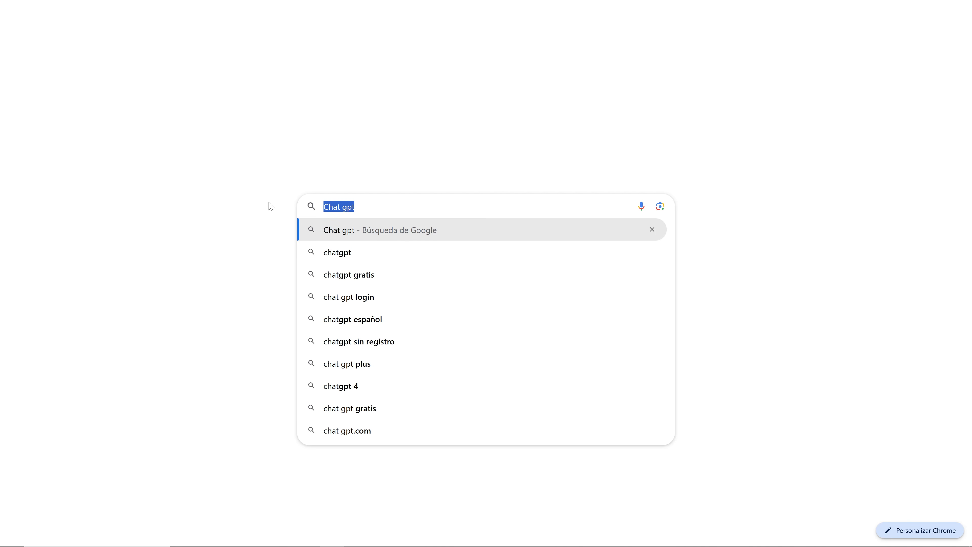
key(Return)
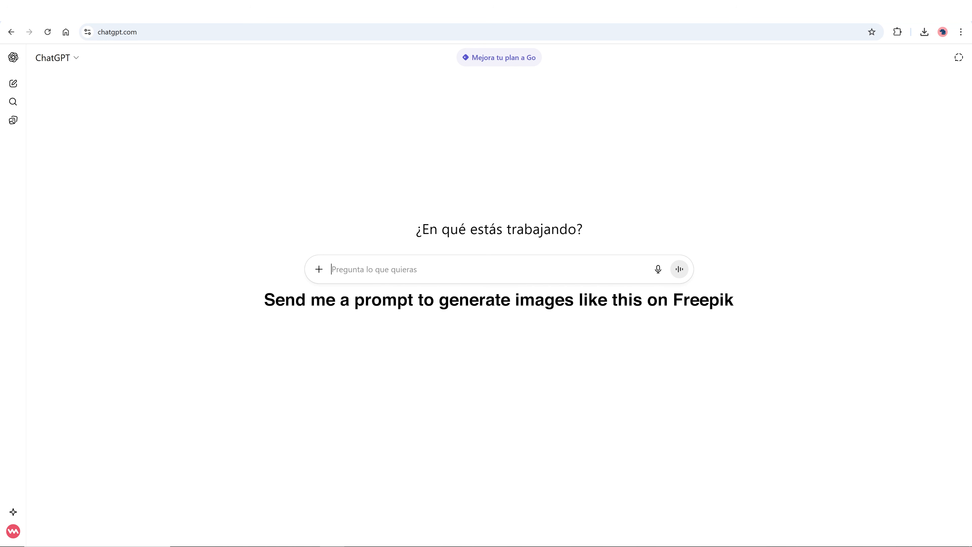
In ChatGPT, write the message 'Escríbeme un promt para generar imágenes como esta en Freepik'.
text(Escríb)
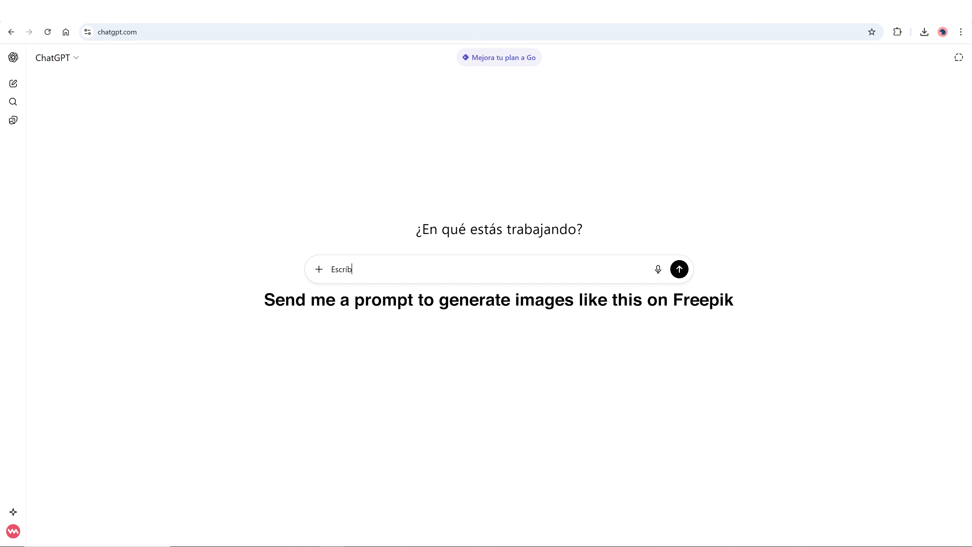
text(eme un promt para generar imágenes como esta en Freepik)
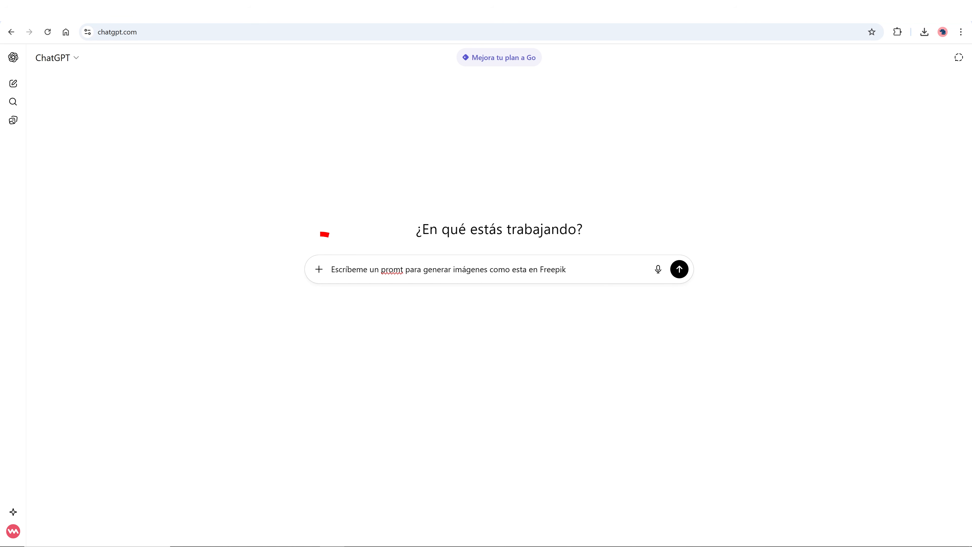
Attach the Brain image from the Assets folder and send the message.
click(318, 269)
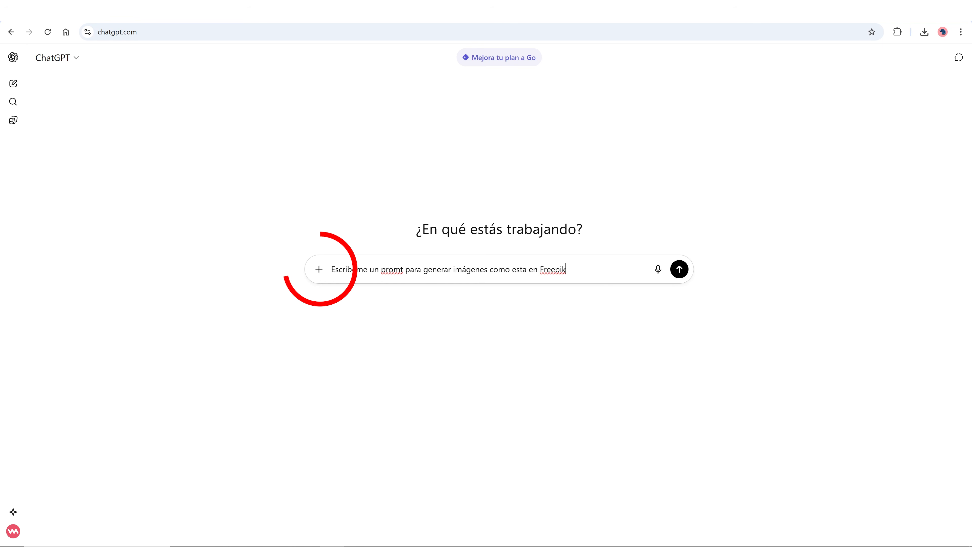
click(329, 292)
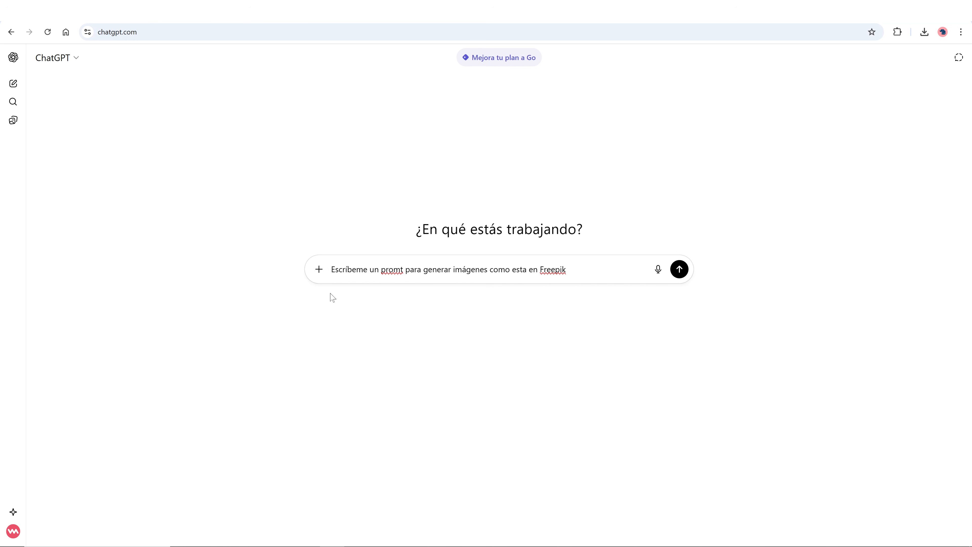
click(124, 82)
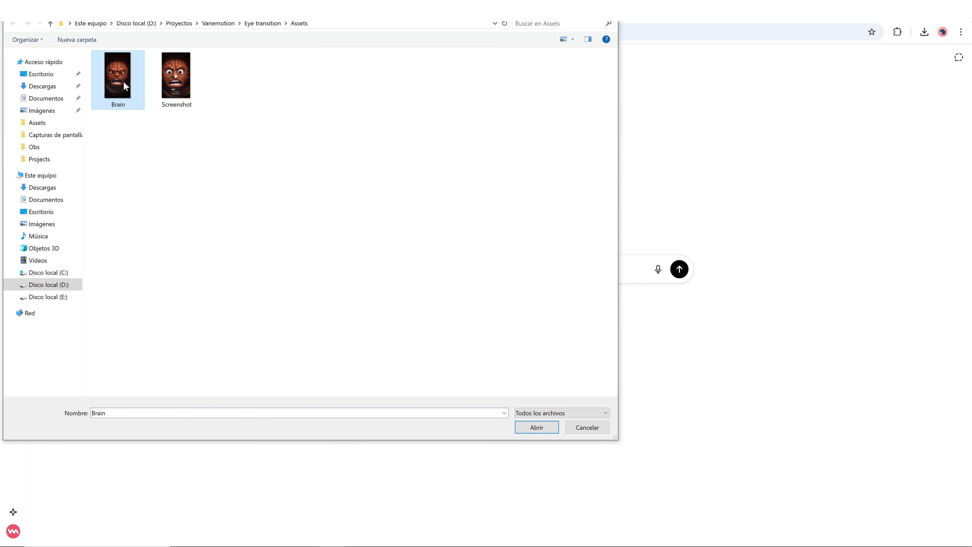
click(537, 427)
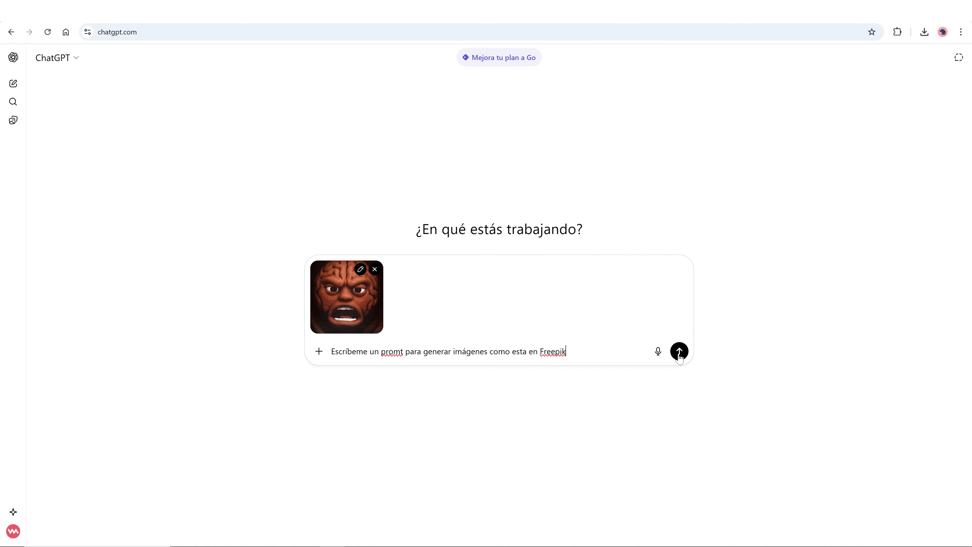
click(679, 352)
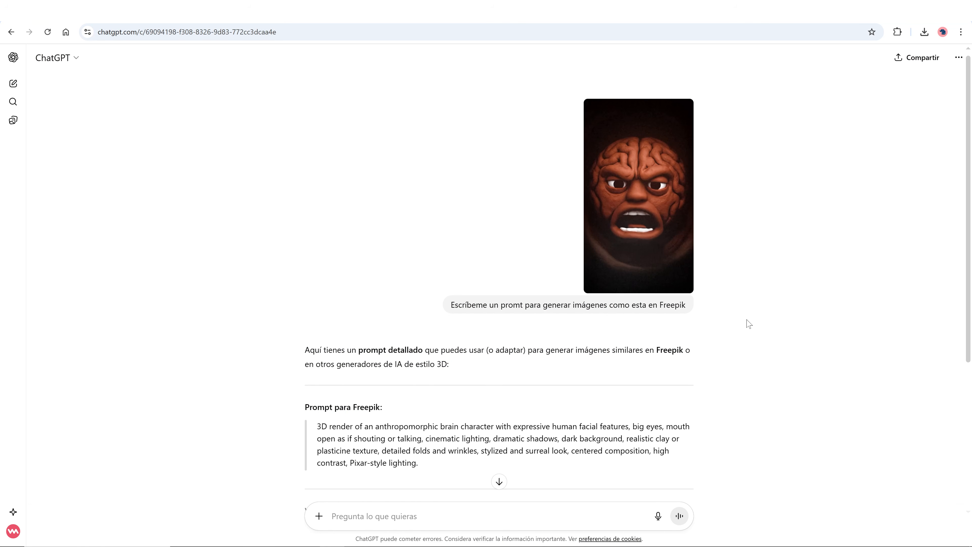
Copy the English Freepik prompt from ChatGPT's reply.
scroll(748, 324, down, 2)
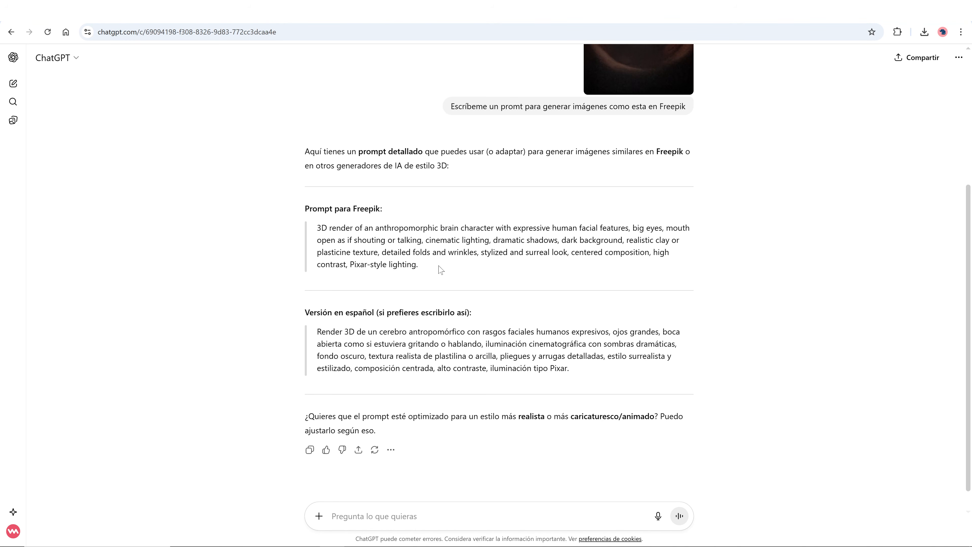
drag(440, 268, 316, 227)
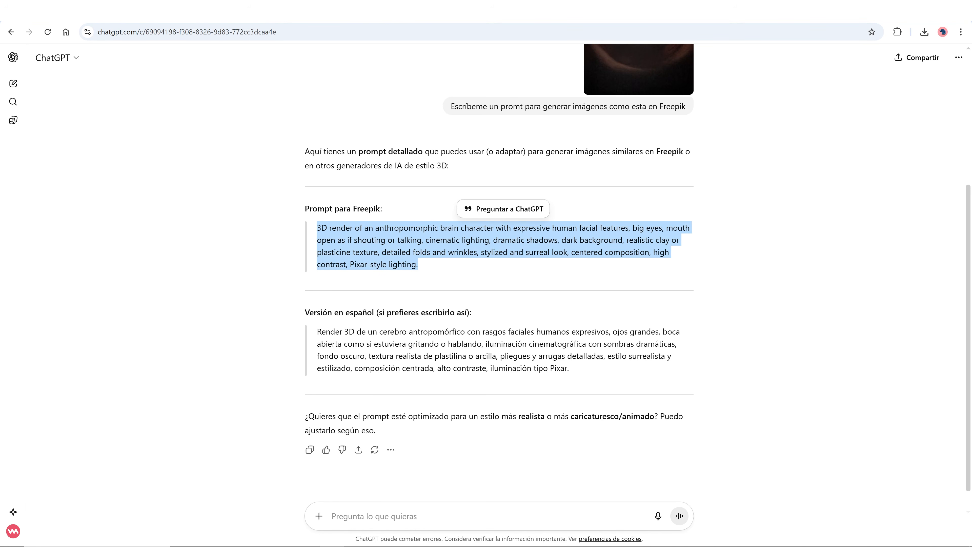
right_click(367, 263)
click(412, 279)
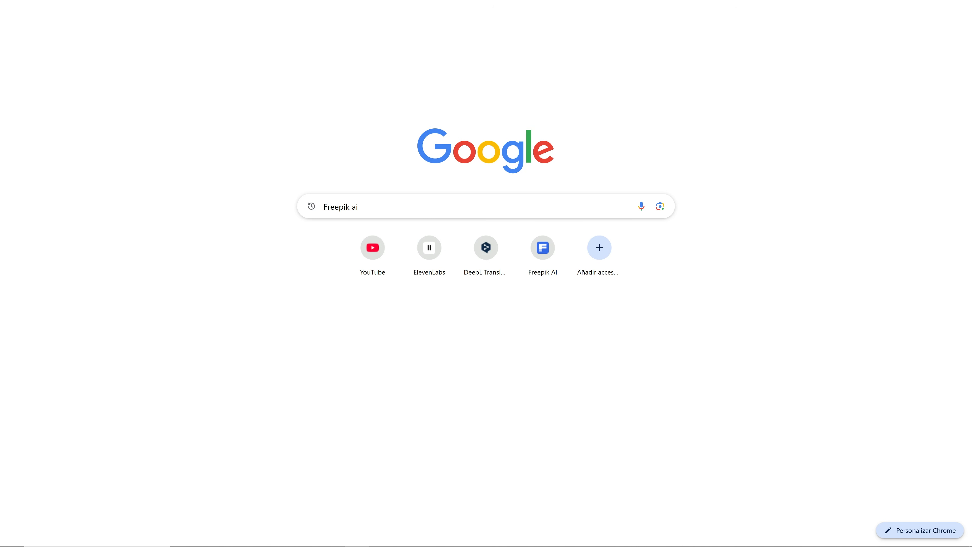
Search Google for Freepik ai.
drag(366, 207, 243, 211)
key(Return)
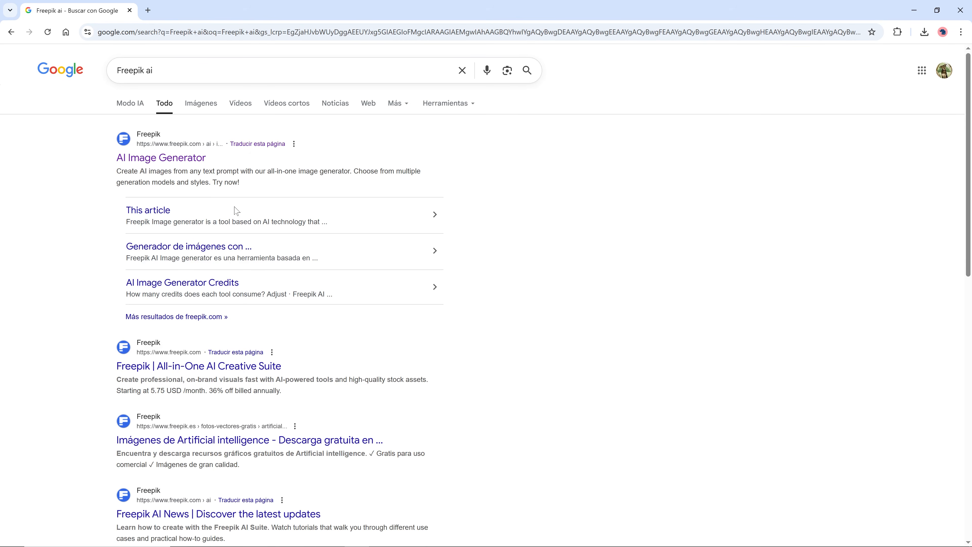
Open Freepik's AI Image Generator and paste the copied prompt into the prompt field.
click(170, 159)
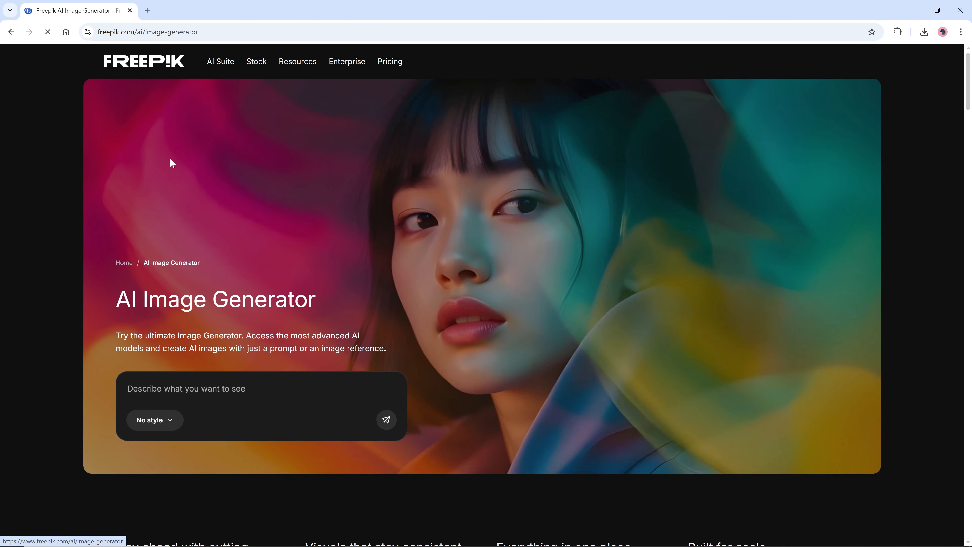
click(139, 64)
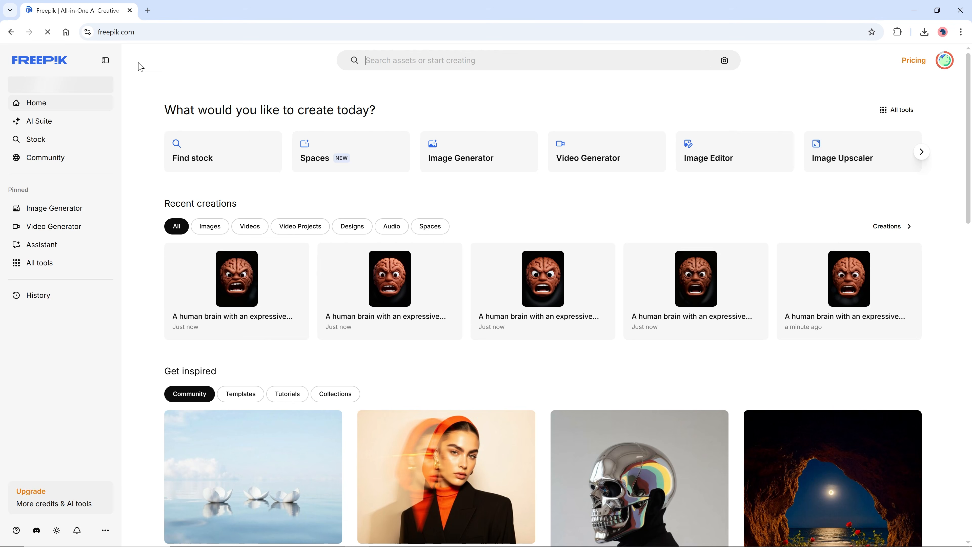
click(67, 214)
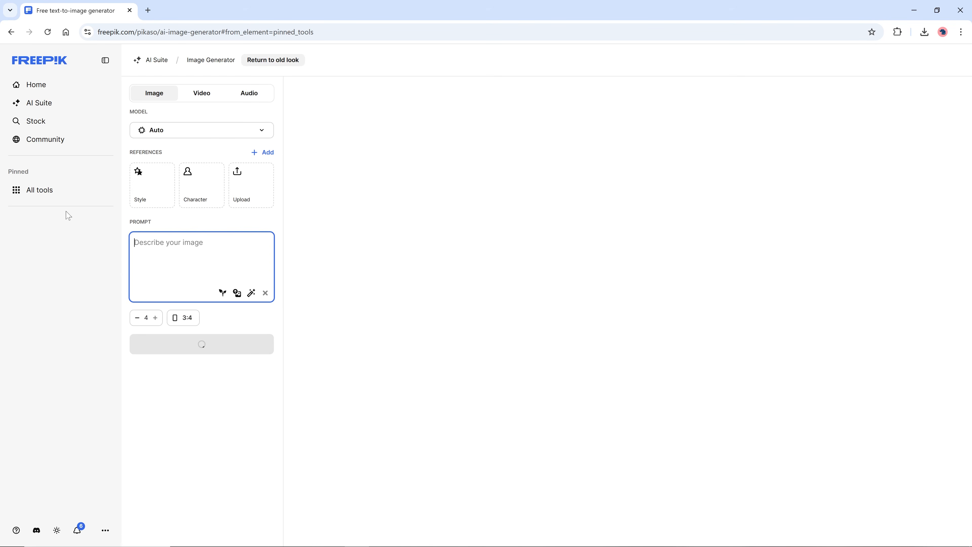
key(ctrl+v)
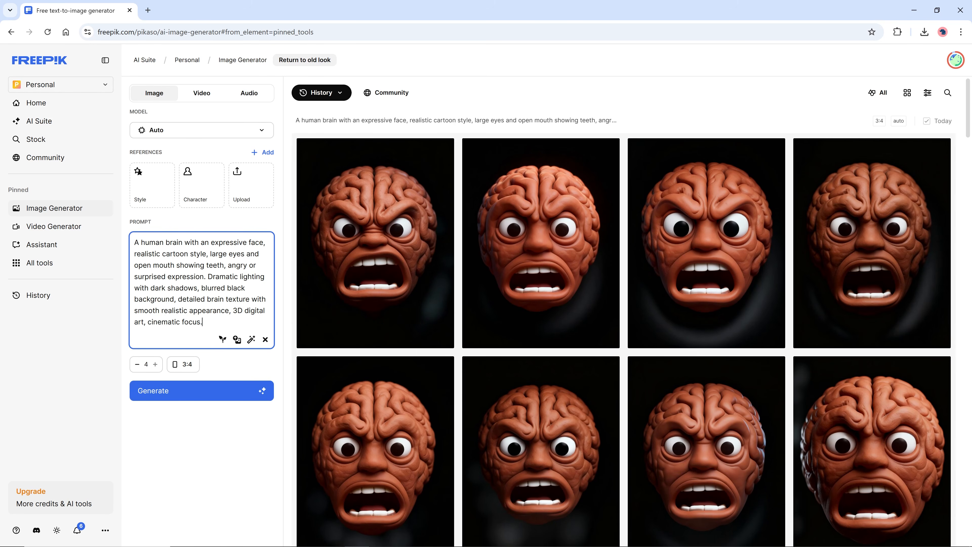
Review the account's credit usage and browse the available models, leaving the model on Auto.
click(955, 61)
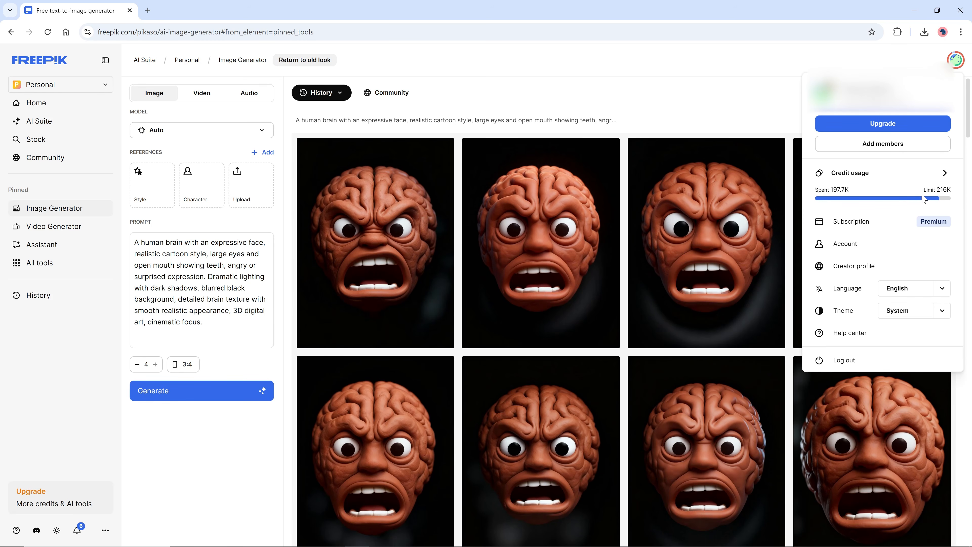
click(957, 61)
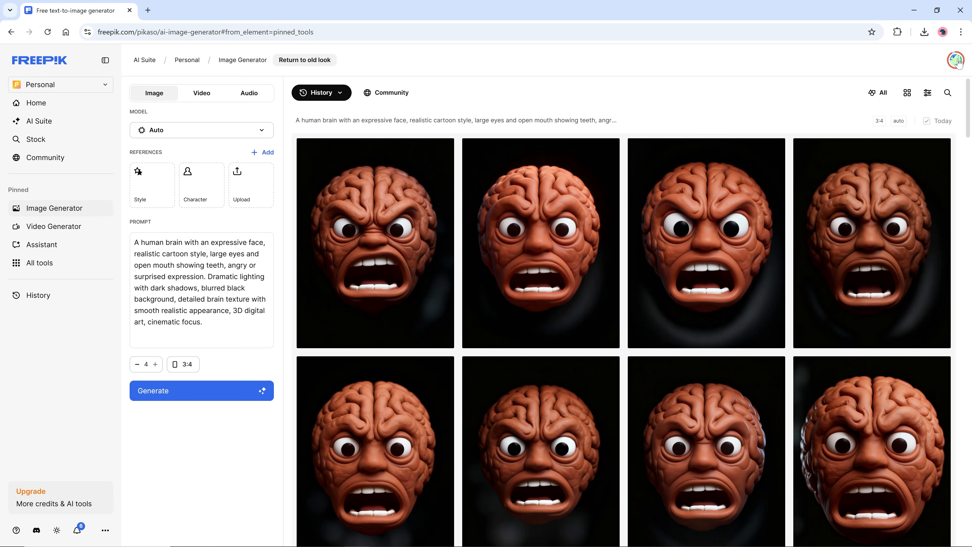
click(264, 131)
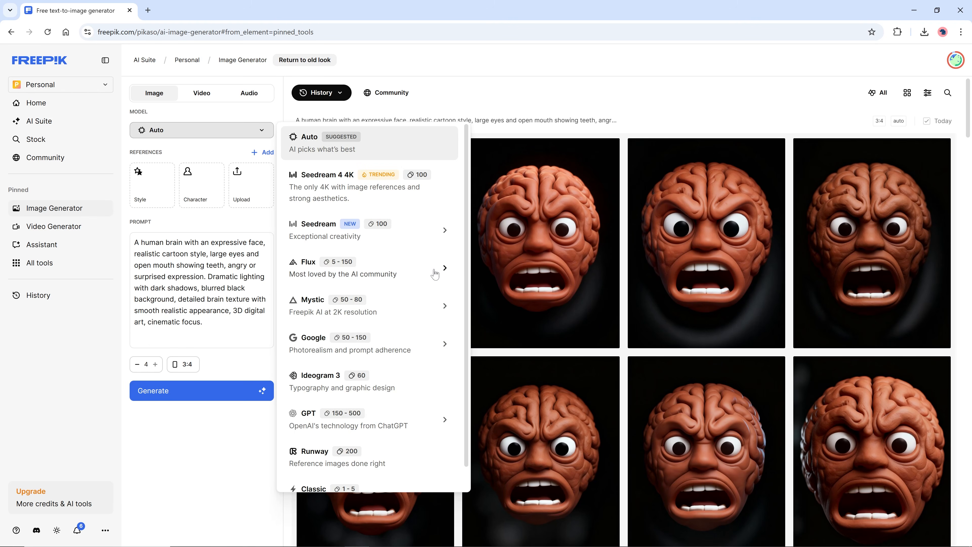
mouse_move(446, 347)
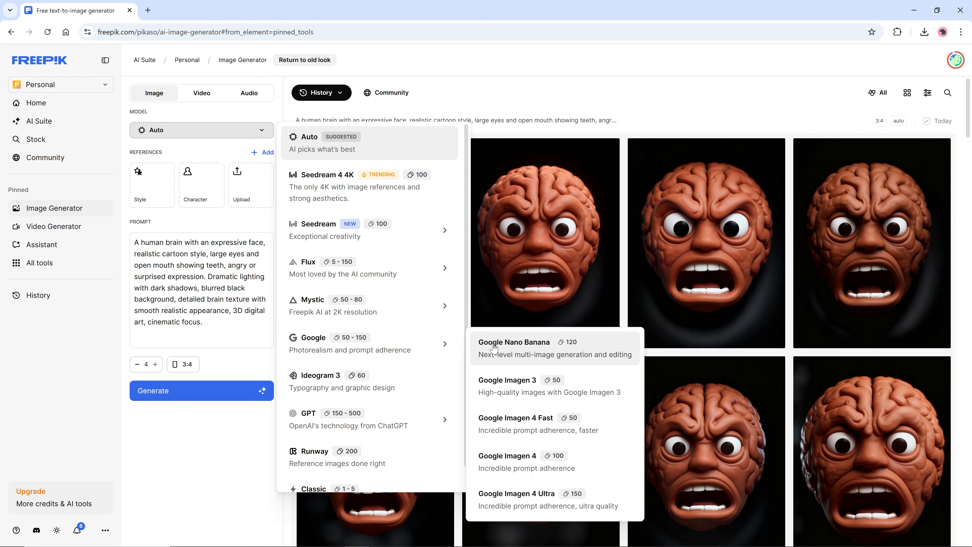
mouse_move(443, 274)
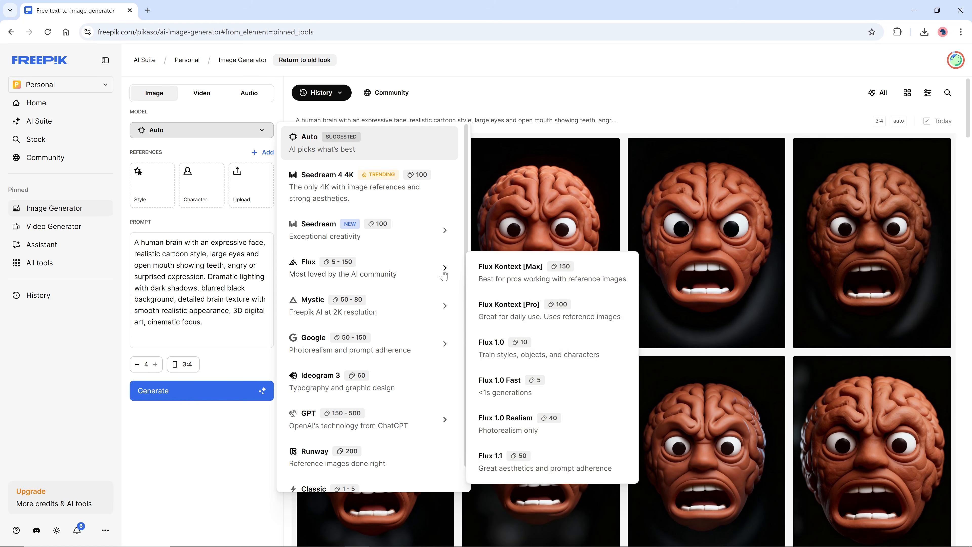
click(324, 145)
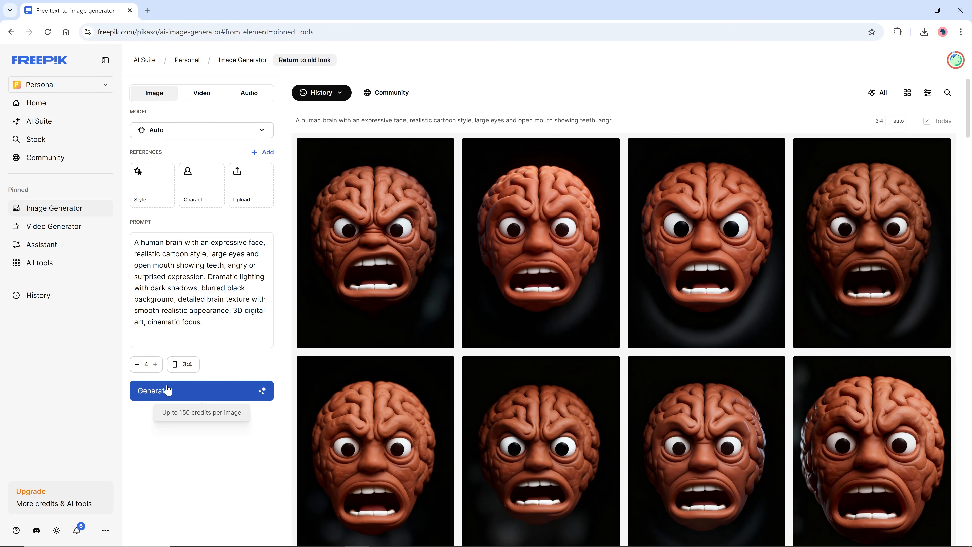
Upload the Brain image from the Assets folder and use it as the character reference.
click(191, 188)
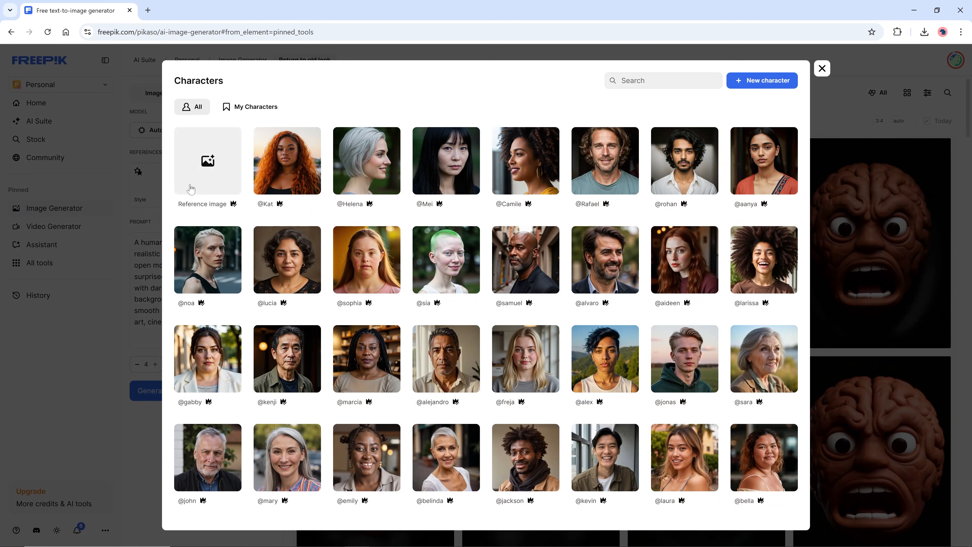
click(210, 159)
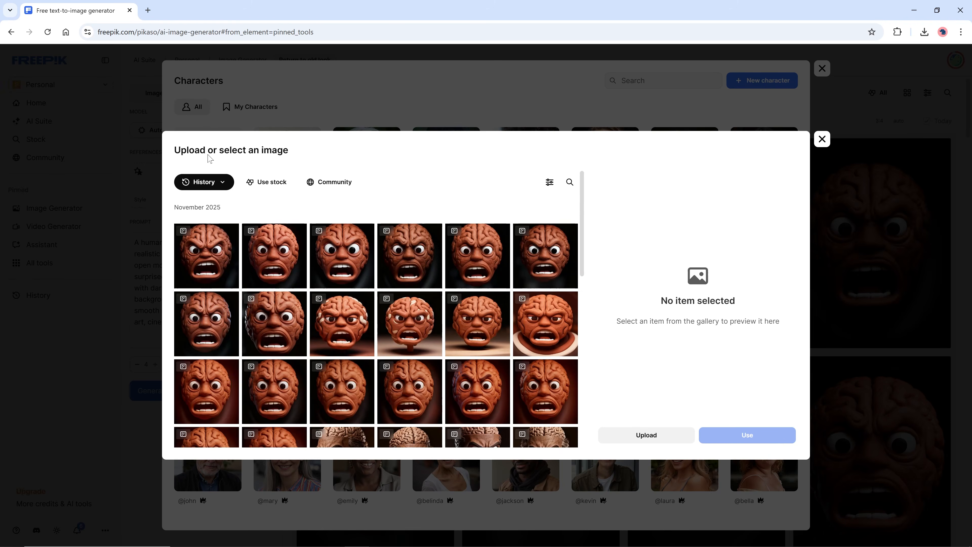
click(644, 436)
click(128, 90)
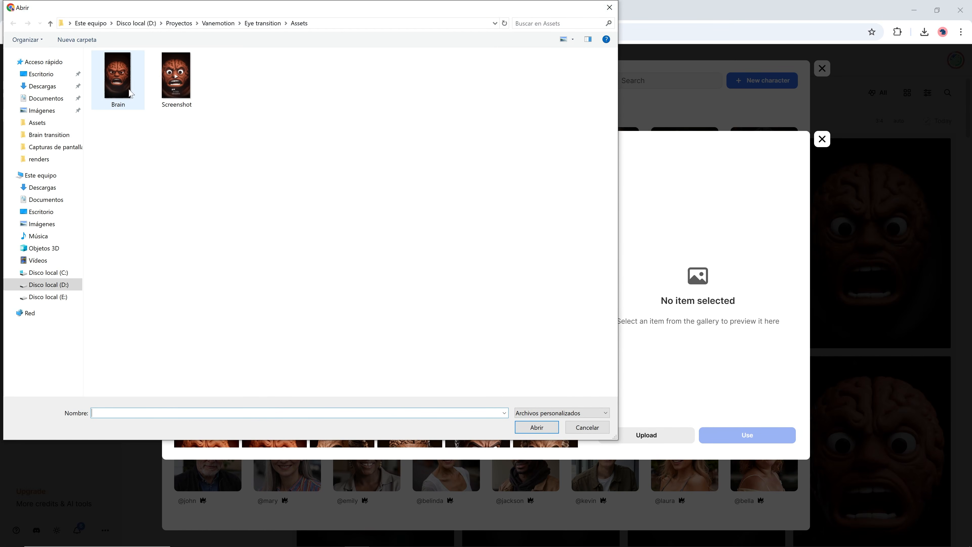
click(540, 427)
click(722, 440)
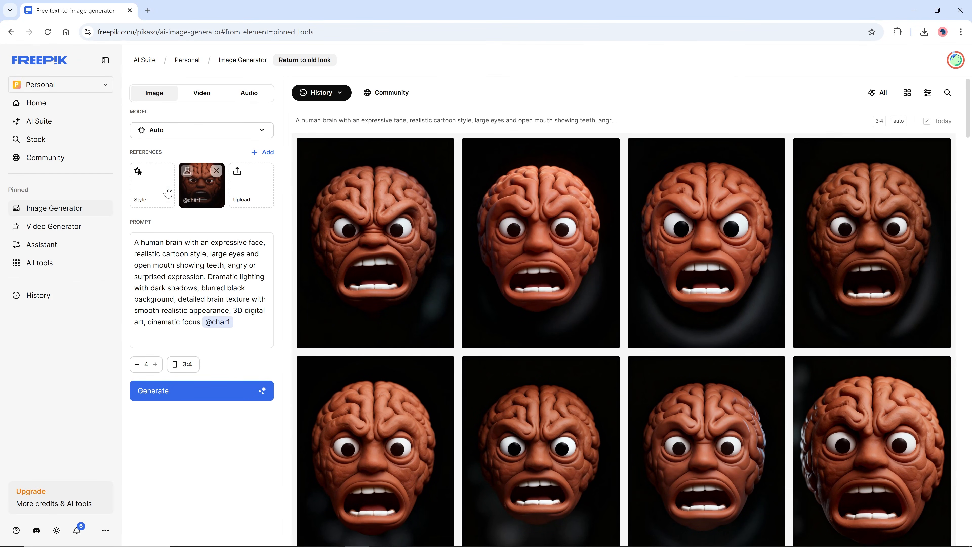
Pick one of the previously generated brain images from history as the style reference.
click(148, 181)
click(284, 162)
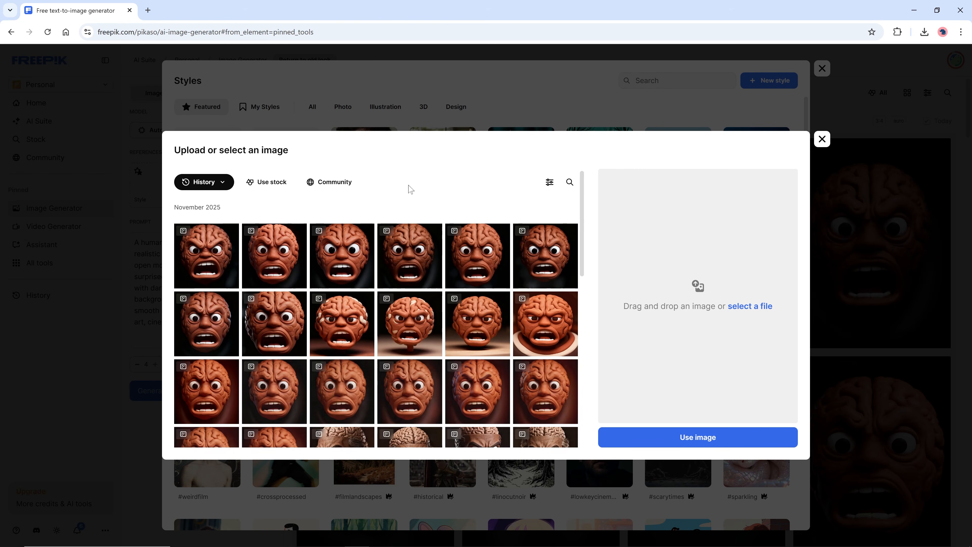
drag(583, 218, 587, 327)
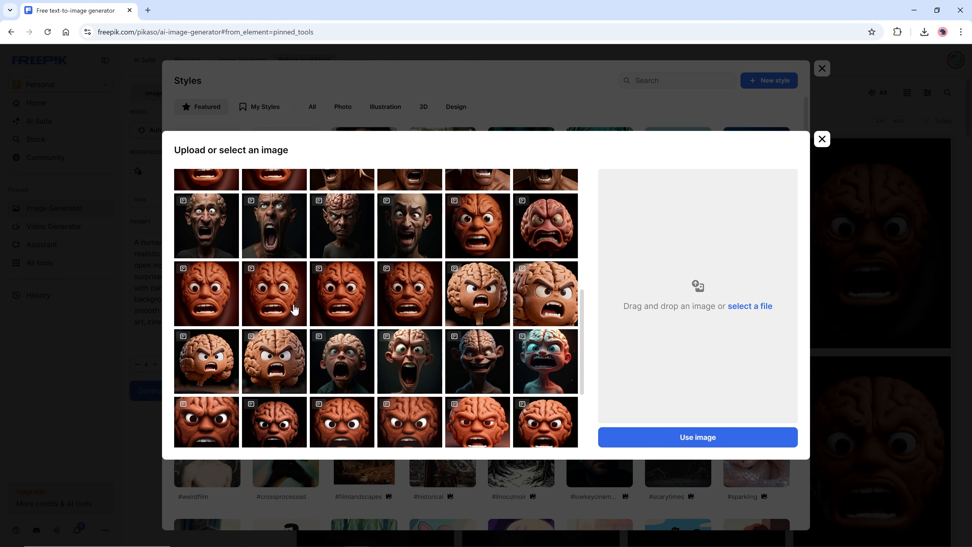
click(282, 306)
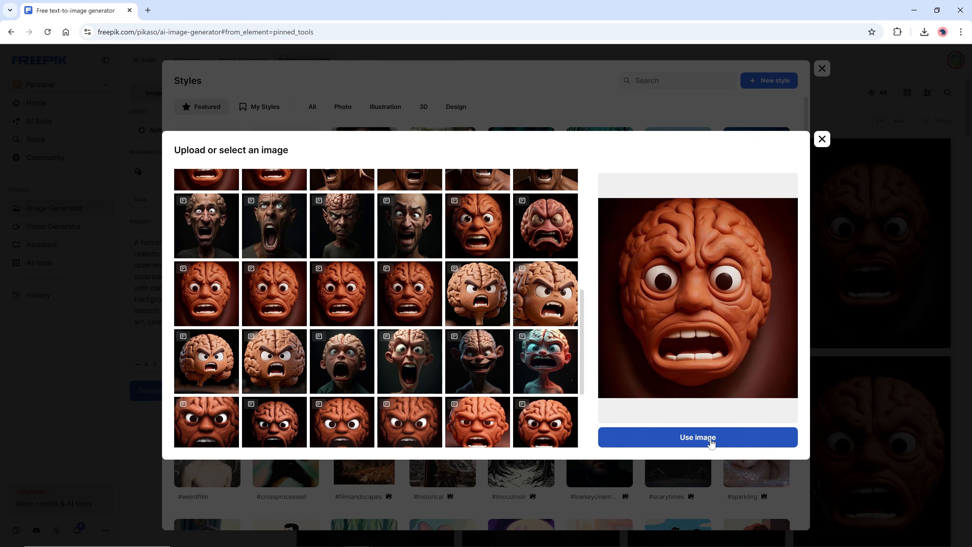
click(697, 437)
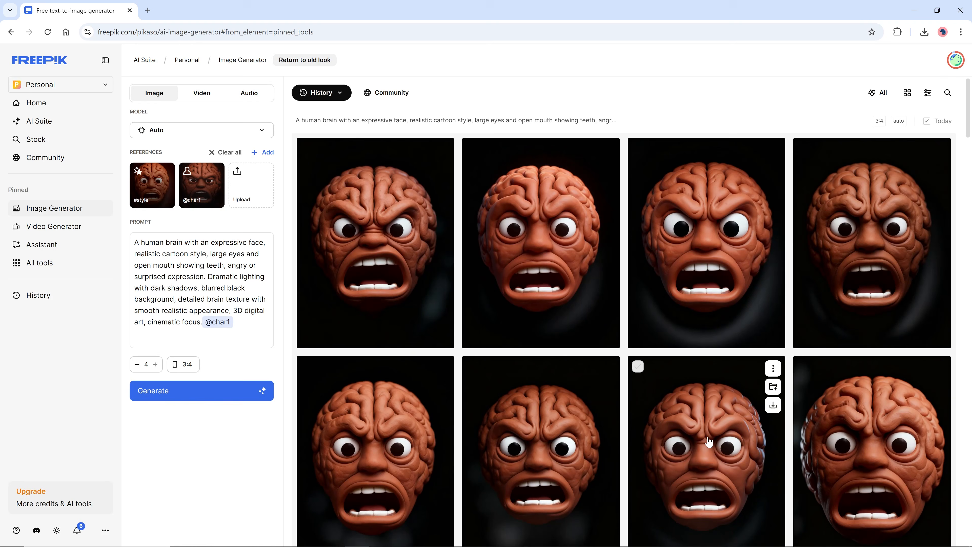
Generate new images from the prompt with the character and style references.
click(167, 392)
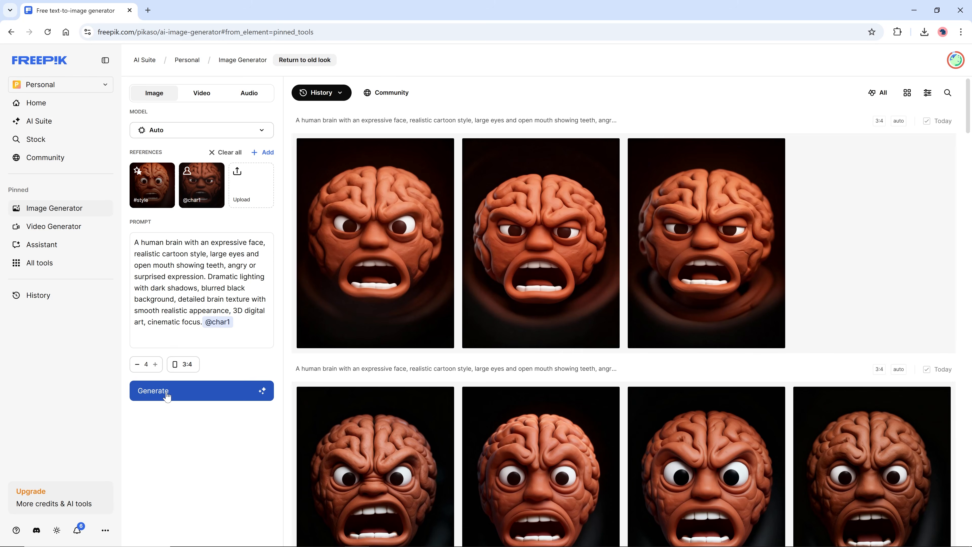
click(167, 396)
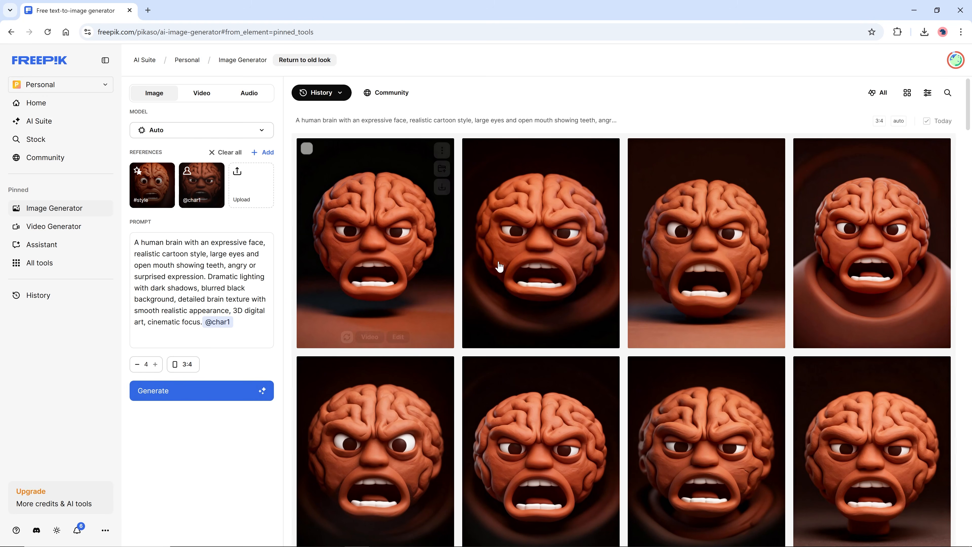
Preview the generated brain images and send the chosen one to the Image Upscaler.
click(508, 260)
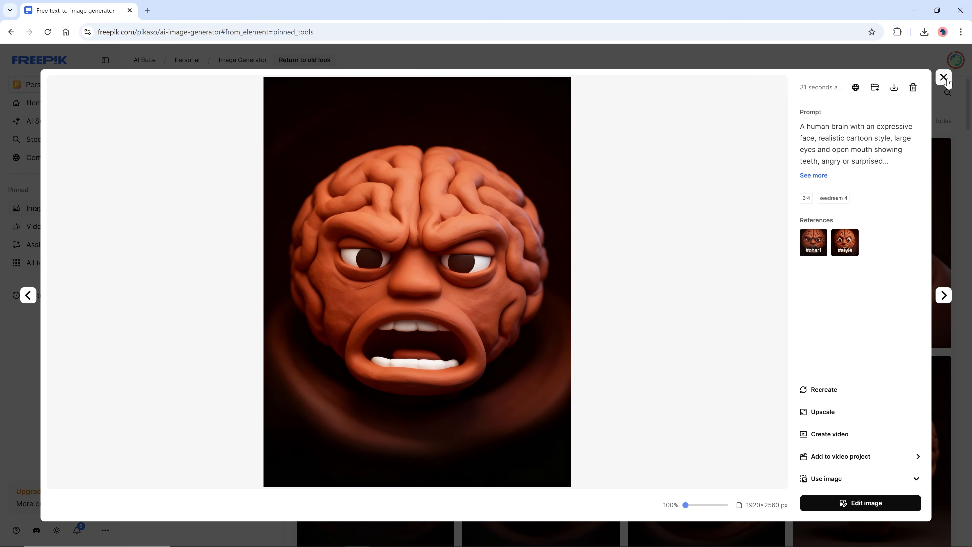
click(943, 77)
scroll(586, 337, down, 3)
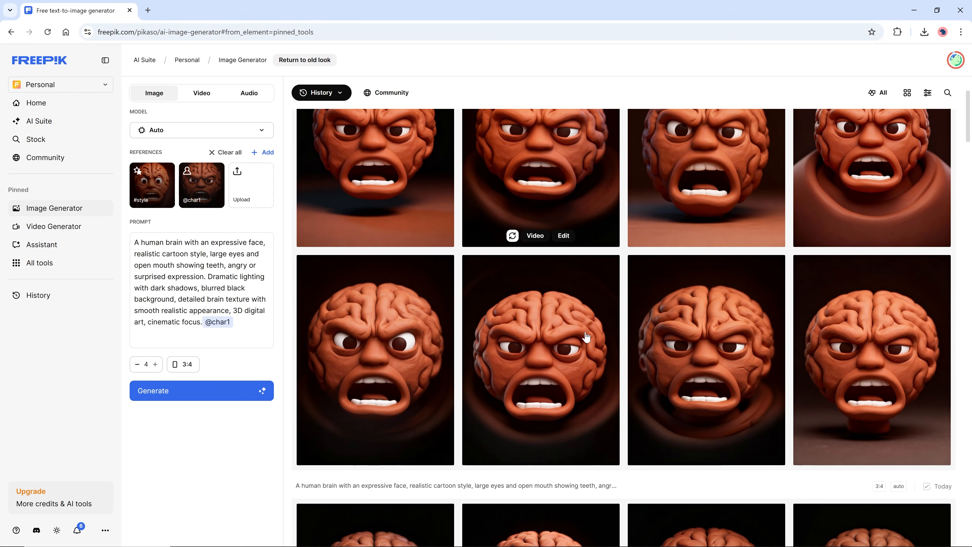
click(555, 344)
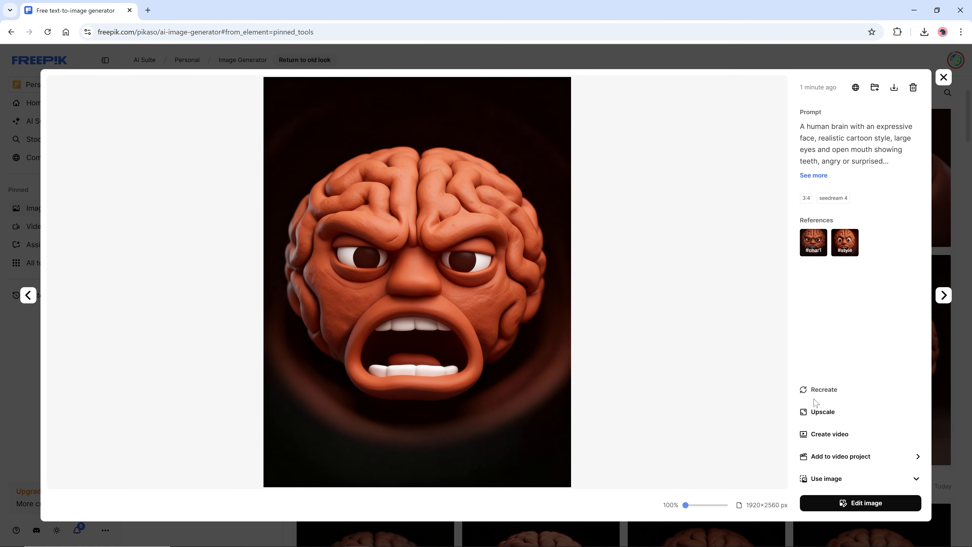
click(818, 412)
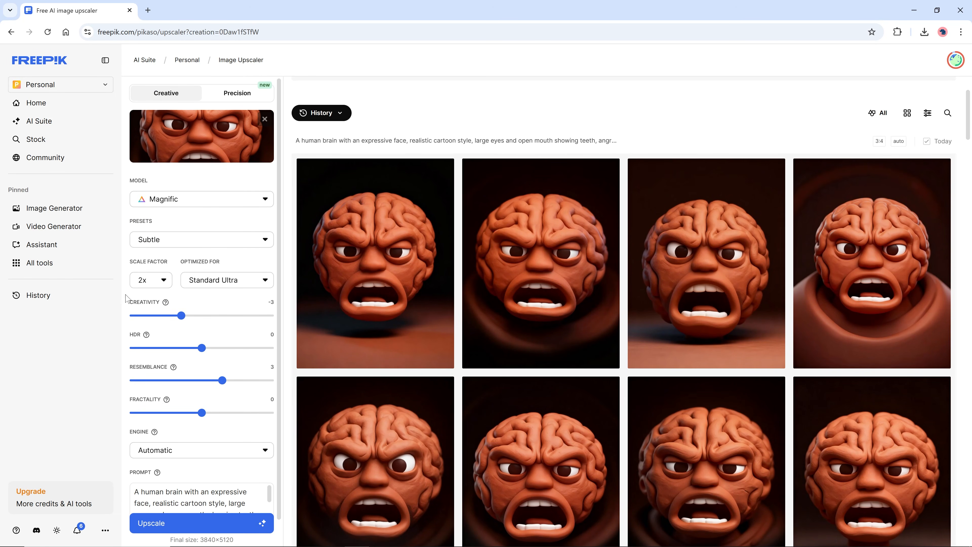
Upscale the image with the Magnific model at a 2x scale factor.
click(152, 284)
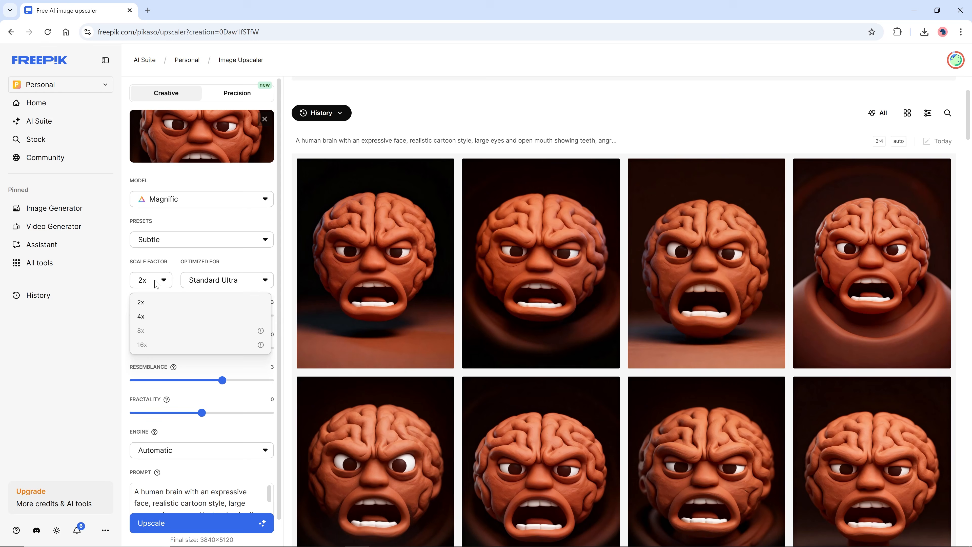
click(150, 302)
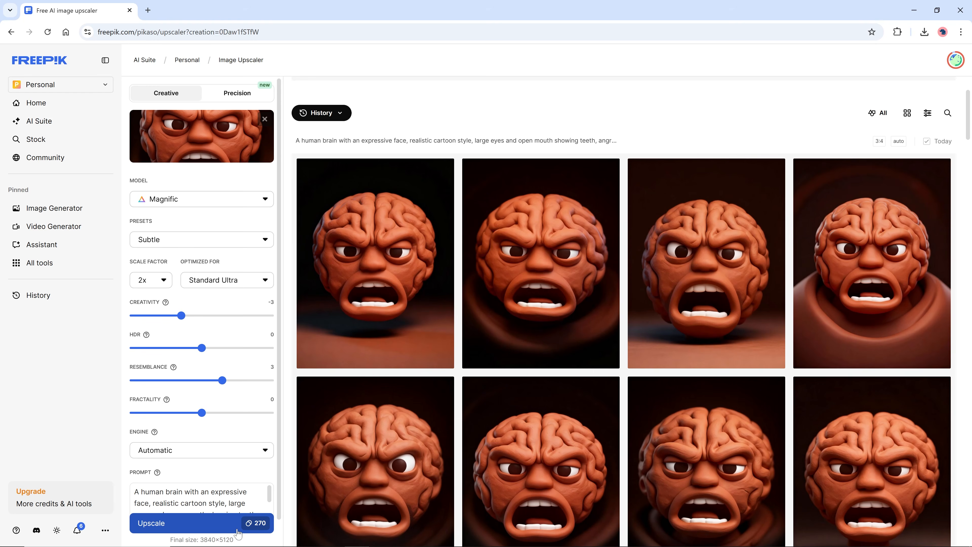
click(219, 530)
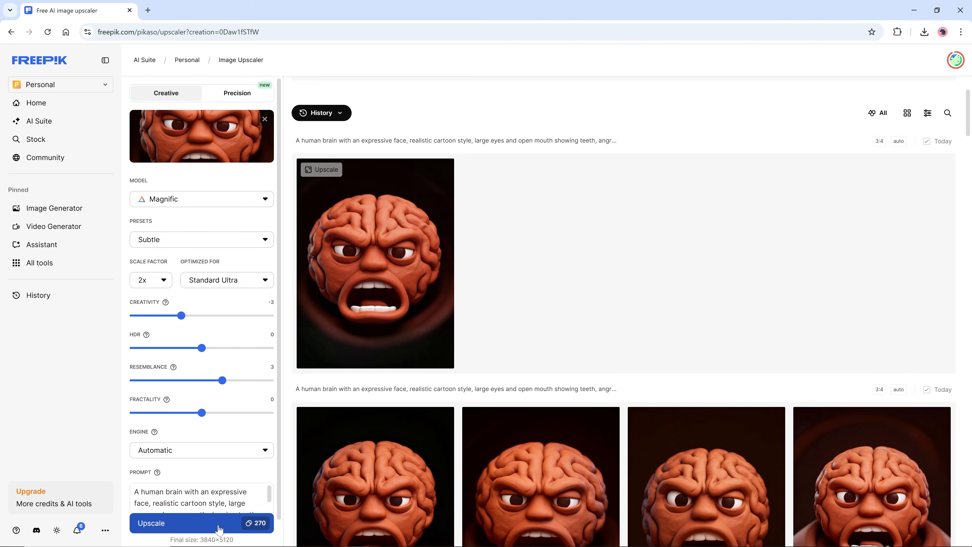
Compare the upscaled result against the original and download it as a JPG.
click(399, 284)
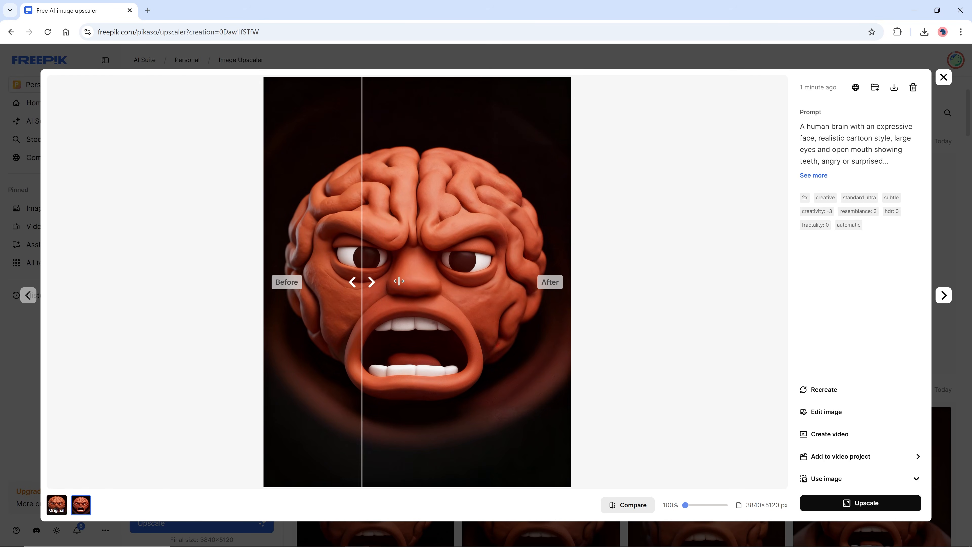
drag(370, 282, 253, 284)
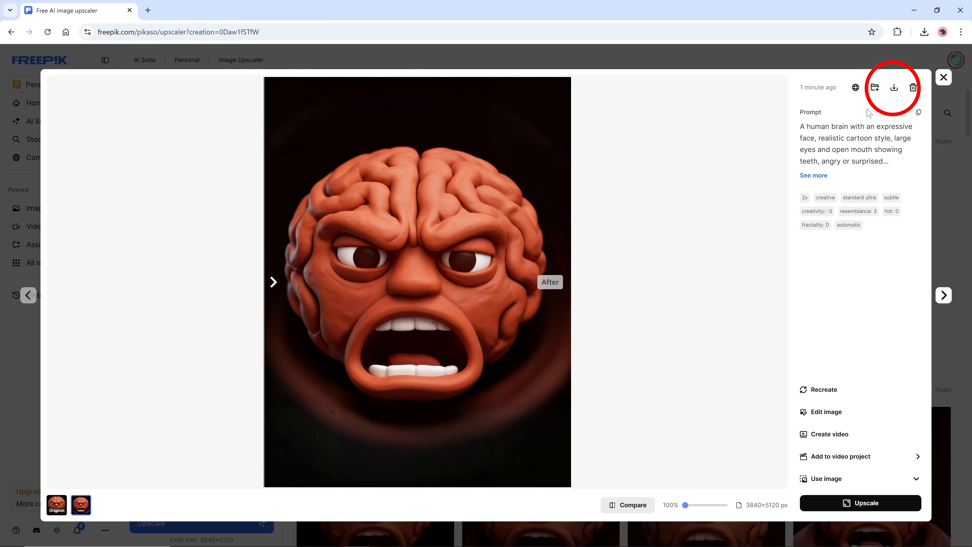
click(893, 88)
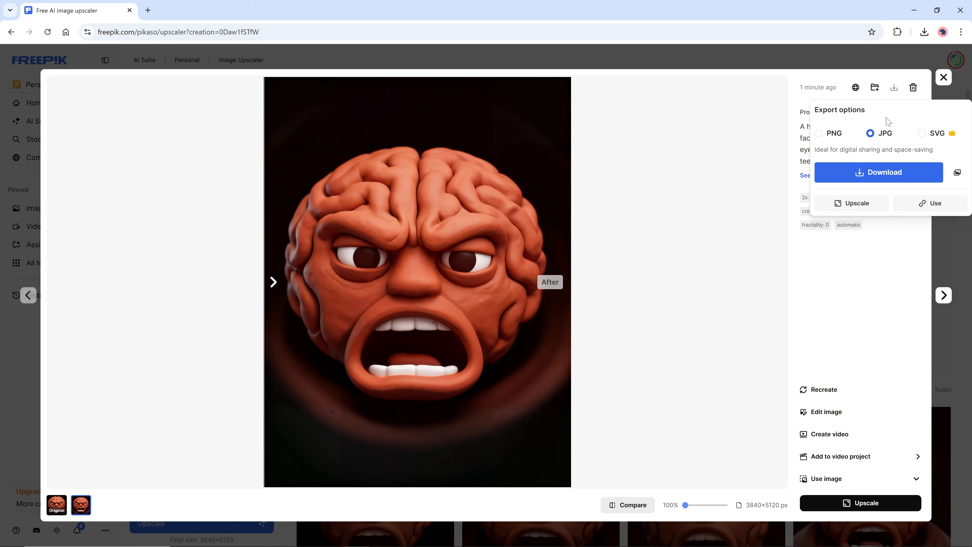
click(871, 174)
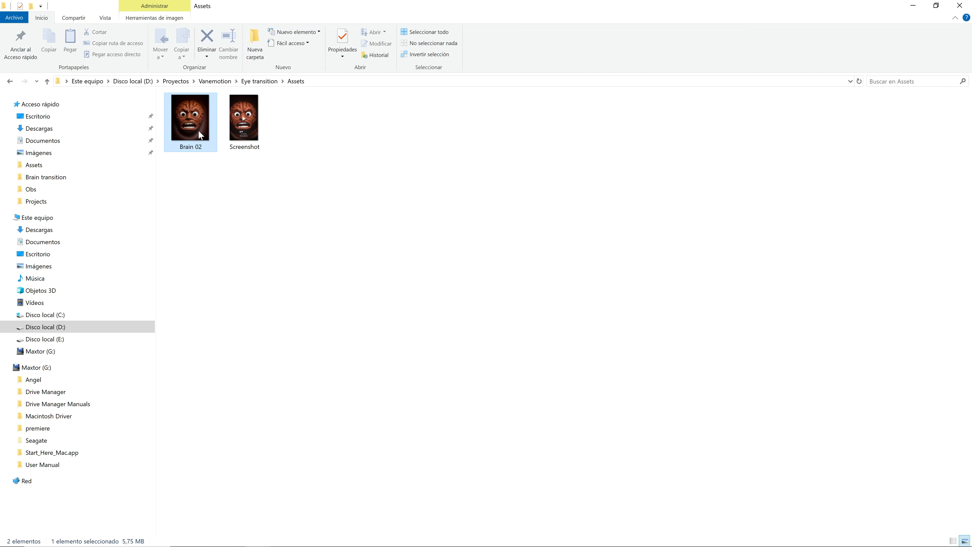
Open the Brain 02 image from the Assets folder in Adobe Photoshop 2025.
right_click(198, 130)
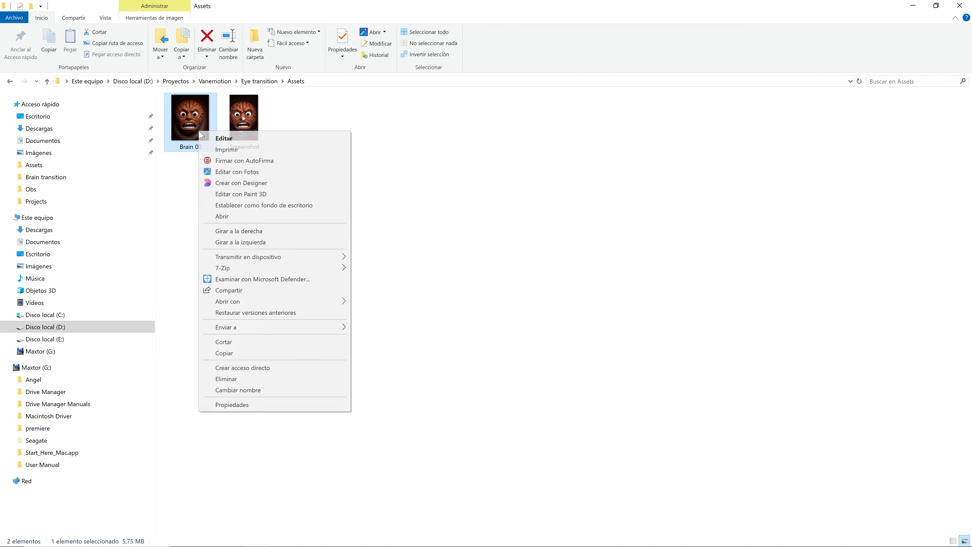
mouse_move(336, 301)
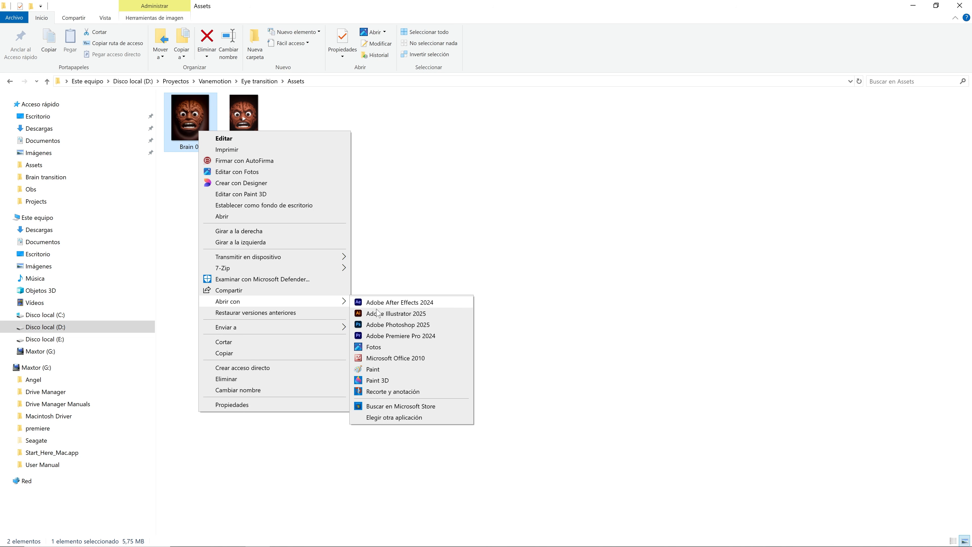
click(386, 324)
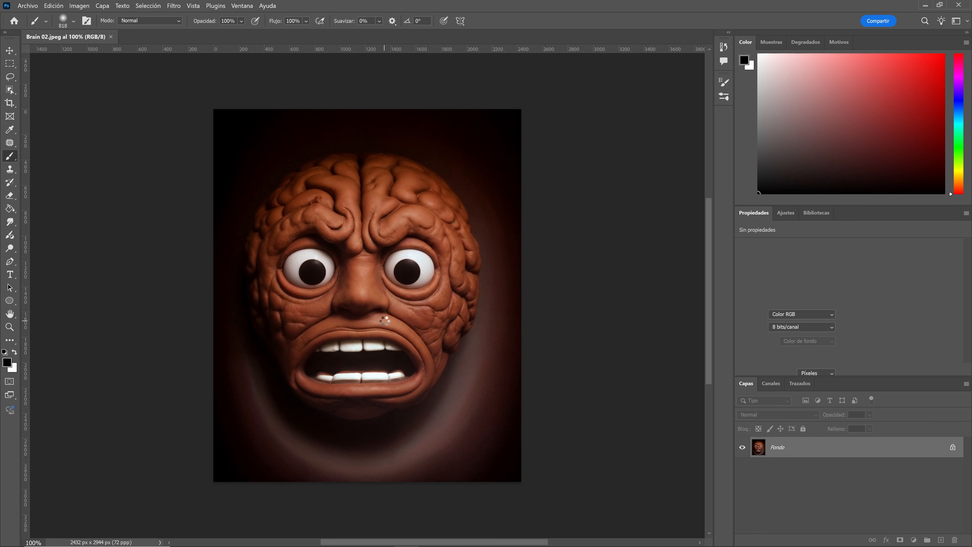
key(ctrl+plus)
key(ctrl+plus)
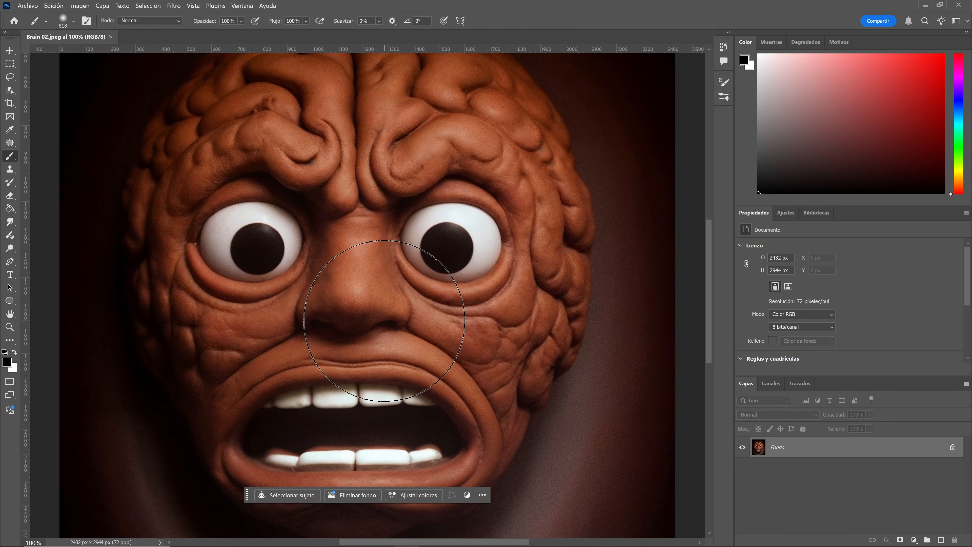
Unlock the background layer and expand the canvas on all sides with the Crop tool to 3568 x 3880 px.
drag(387, 318, 396, 146)
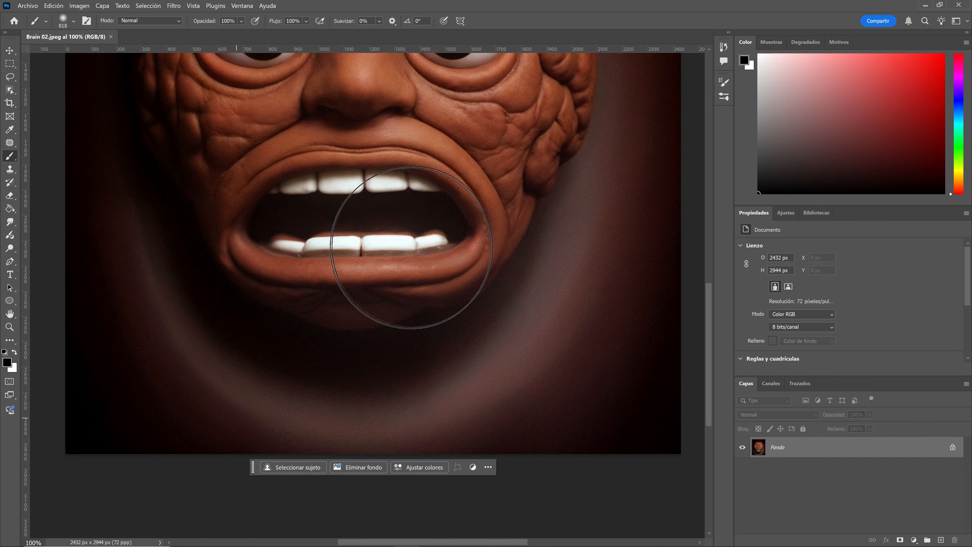
drag(408, 234, 258, 380)
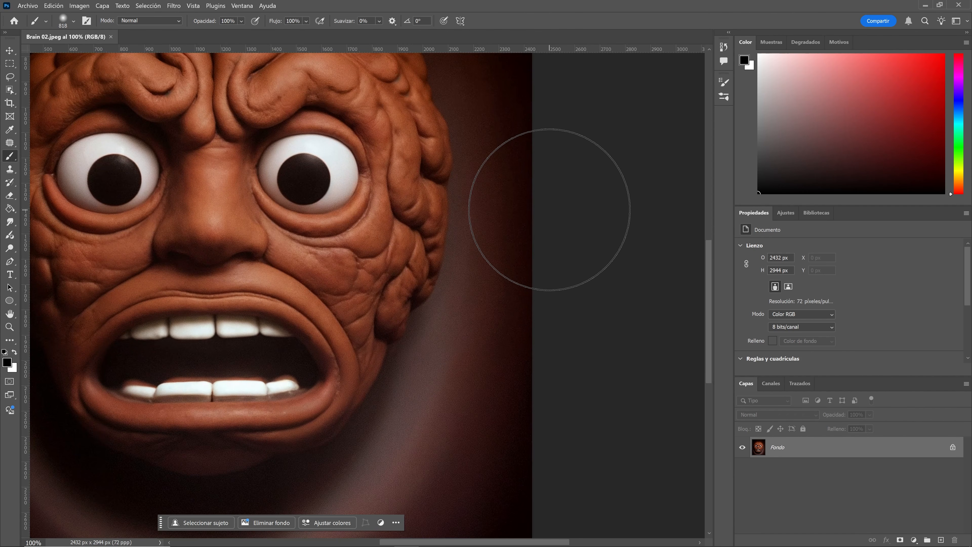
key(ctrl+minus)
key(ctrl+minus)
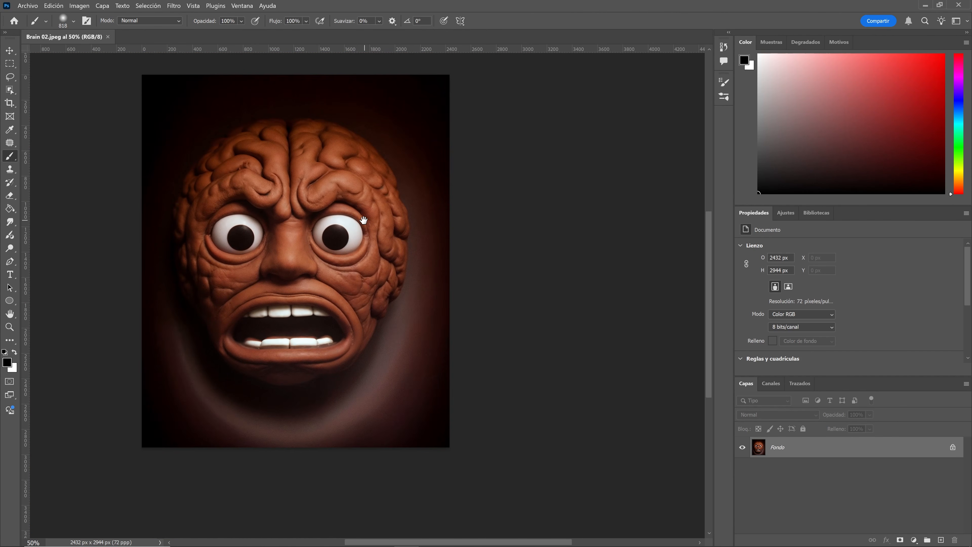
drag(363, 219, 416, 220)
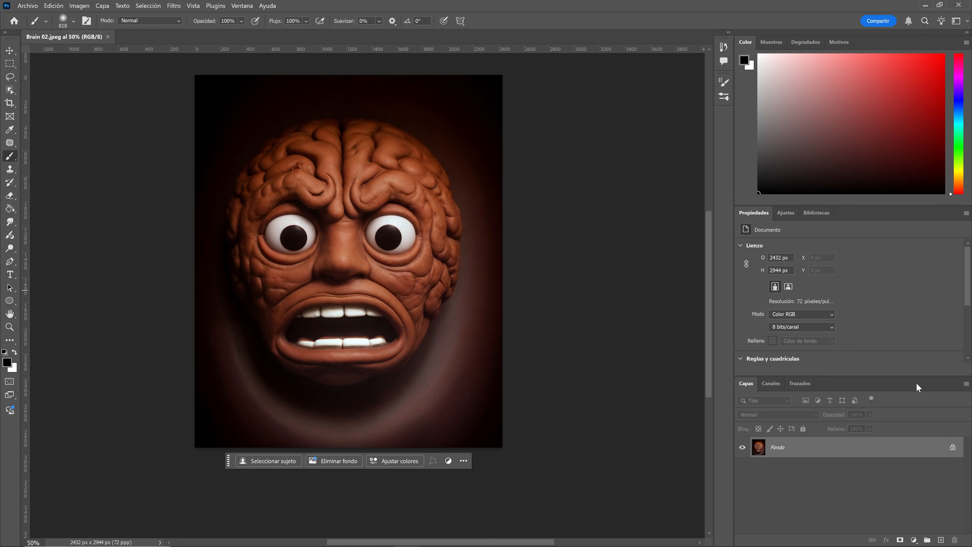
click(951, 446)
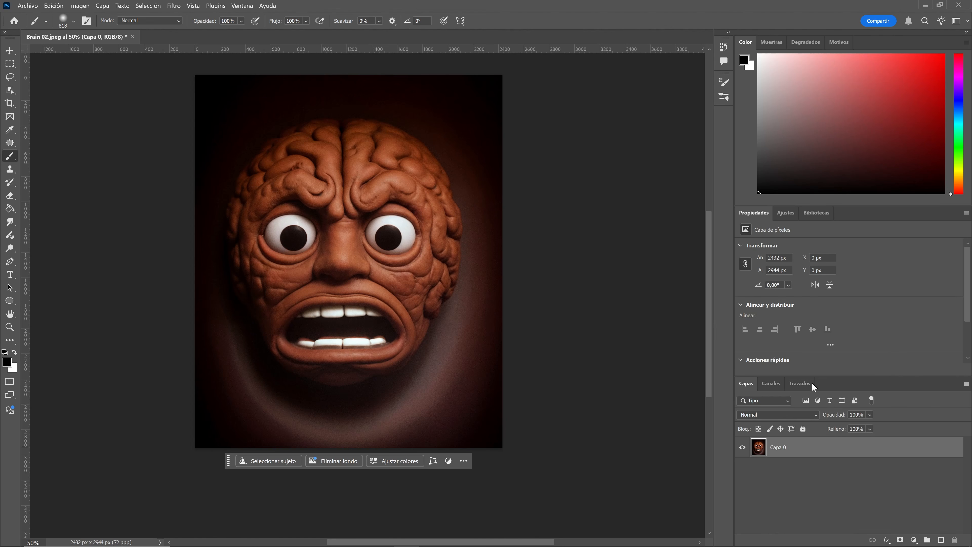
click(9, 103)
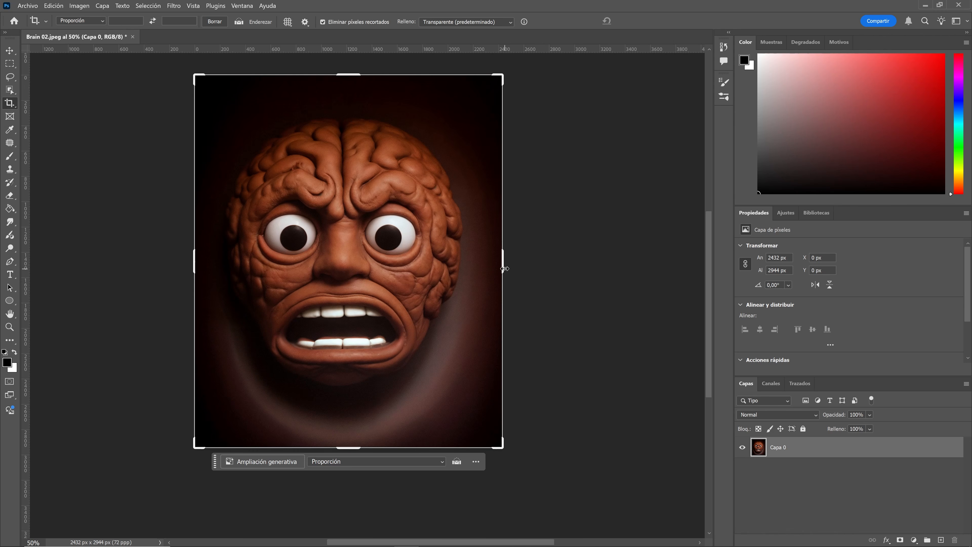
drag(504, 269, 573, 263)
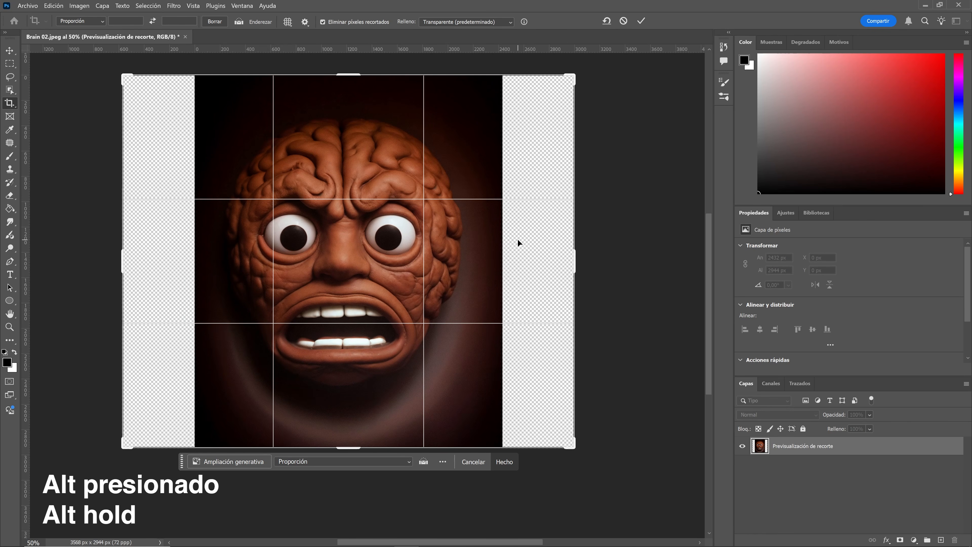
key(ctrl+minus)
drag(364, 152, 381, 108)
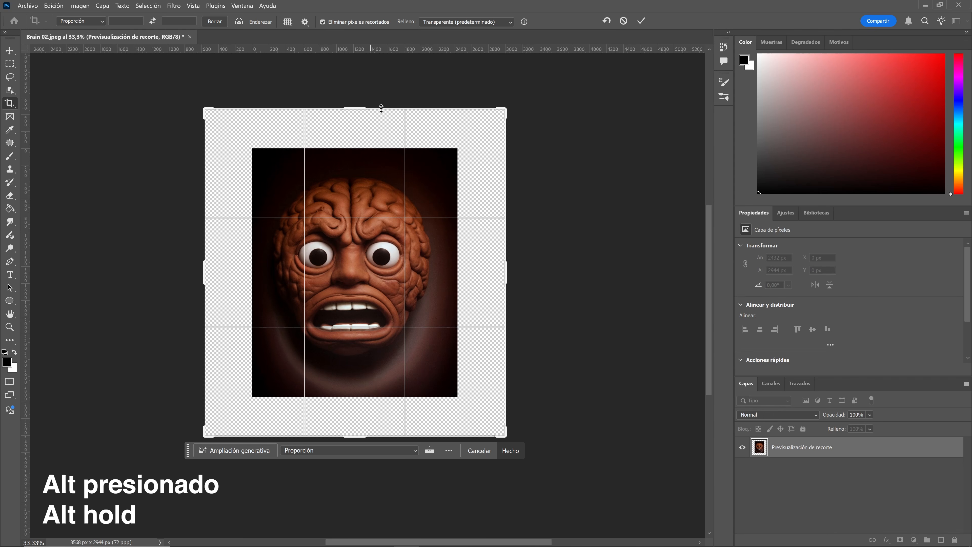
click(639, 23)
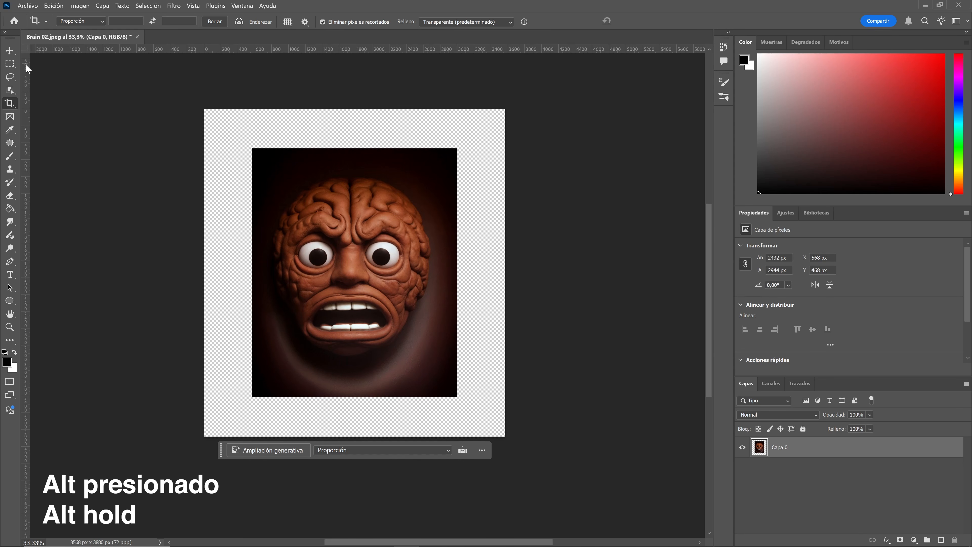
Select the original image area, invert the selection and run Generative Fill with no prompt on the empty border.
click(14, 66)
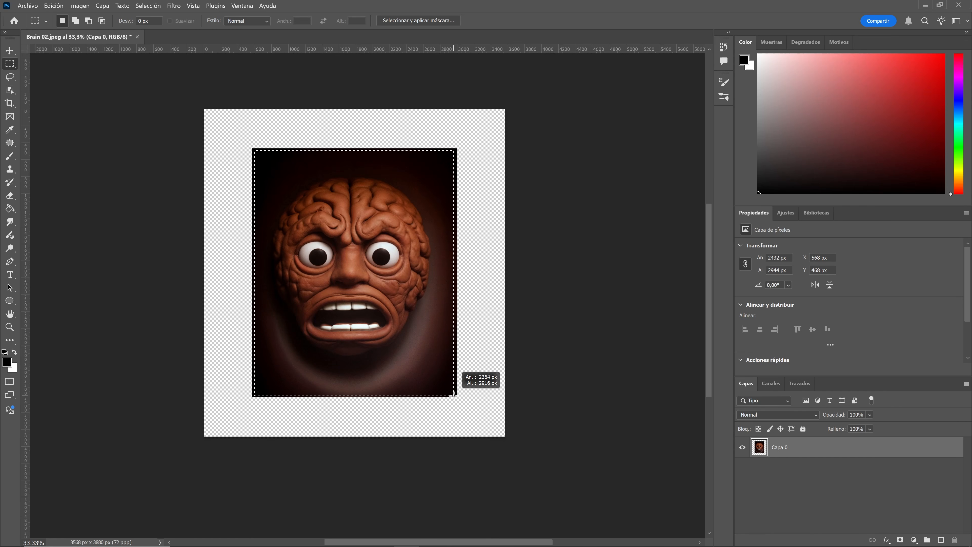
drag(456, 396, 457, 396)
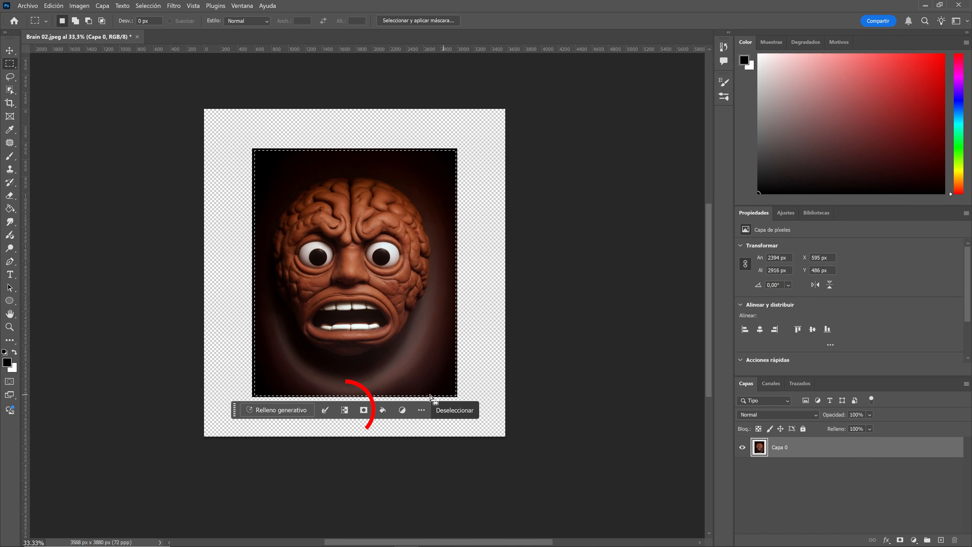
click(344, 412)
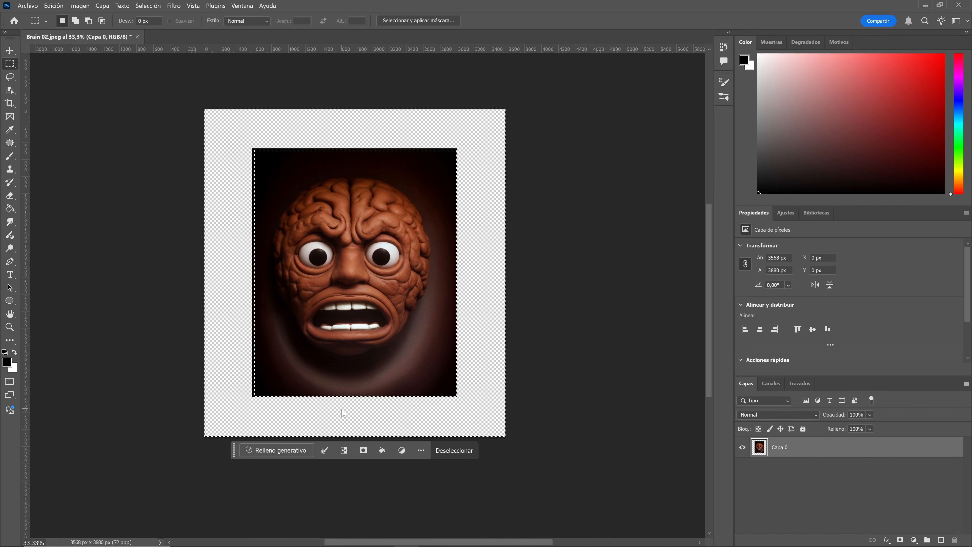
click(276, 450)
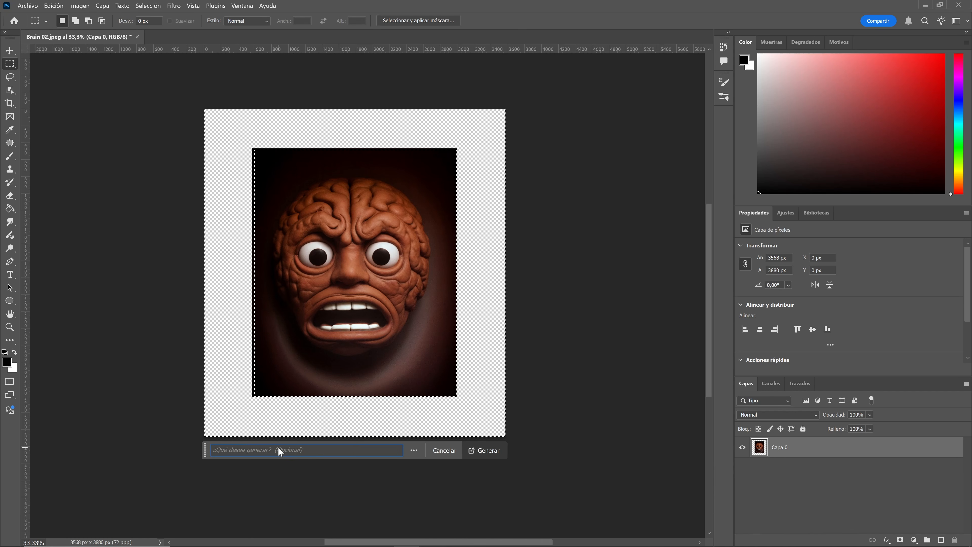
click(485, 451)
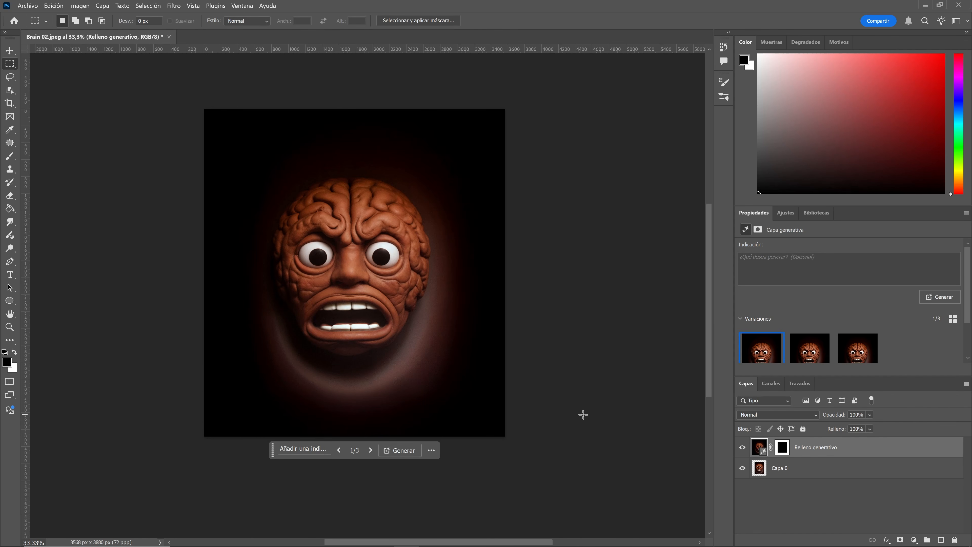
Zoom and pan around the canvas to inspect the generated fill around the brain.
key(ctrl+plus)
key(ctrl+plus)
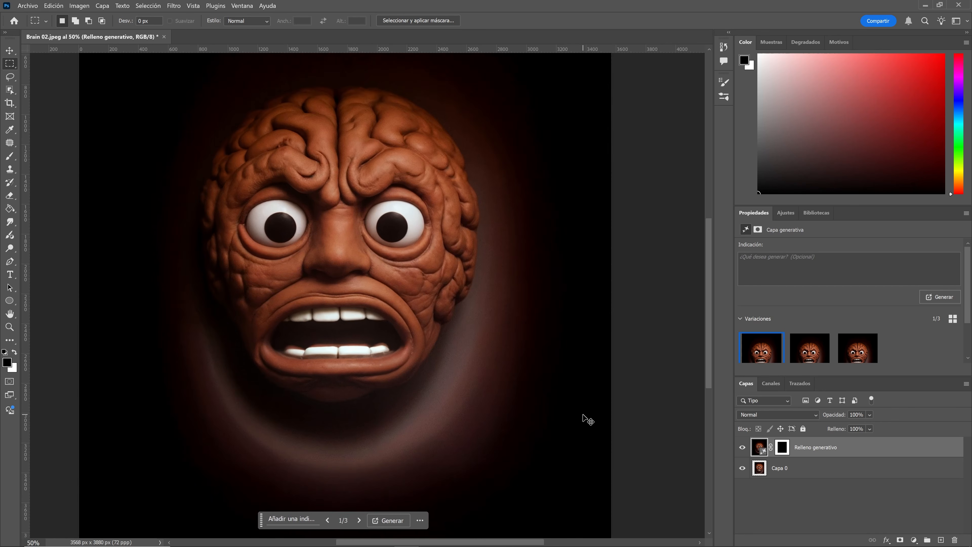
drag(495, 371, 497, 169)
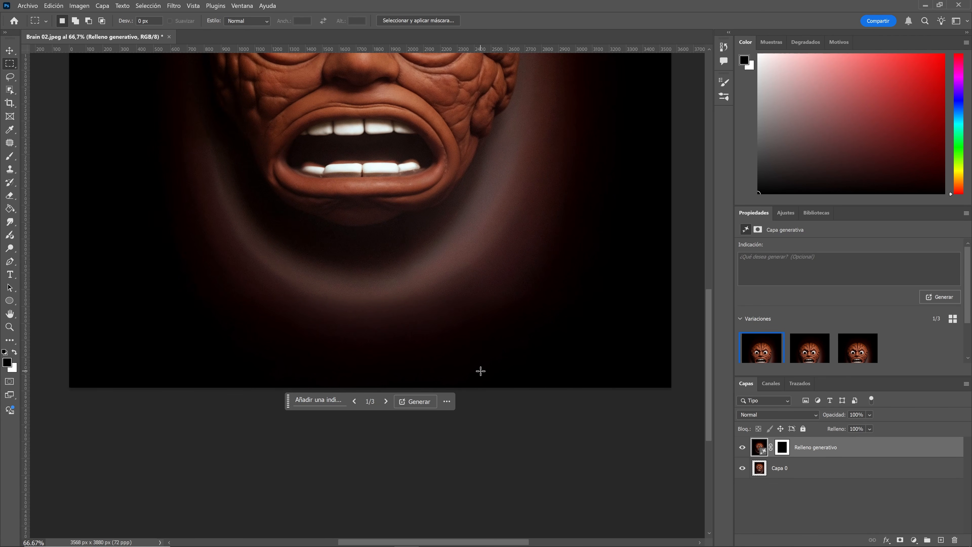
key(ctrl+minus)
key(ctrl+minus)
drag(400, 220, 404, 312)
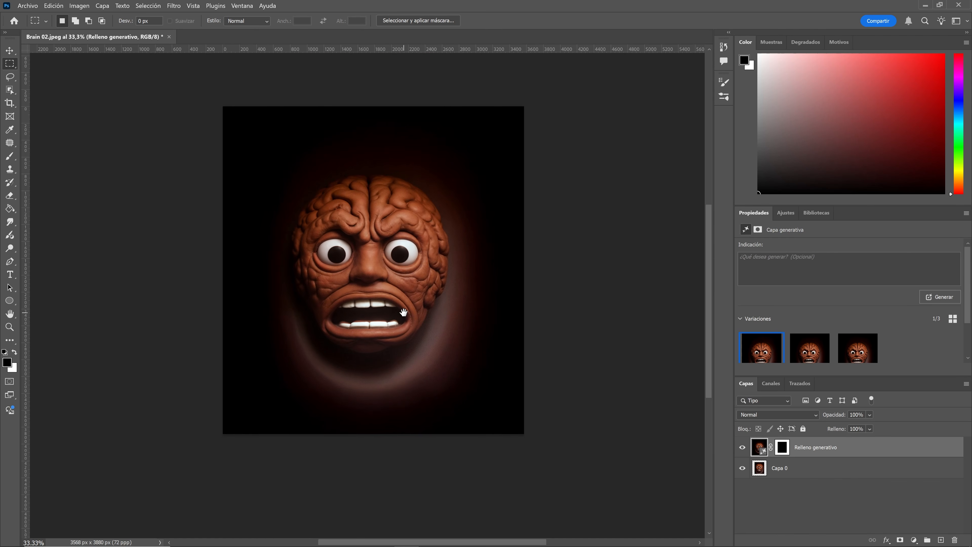
click(10, 50)
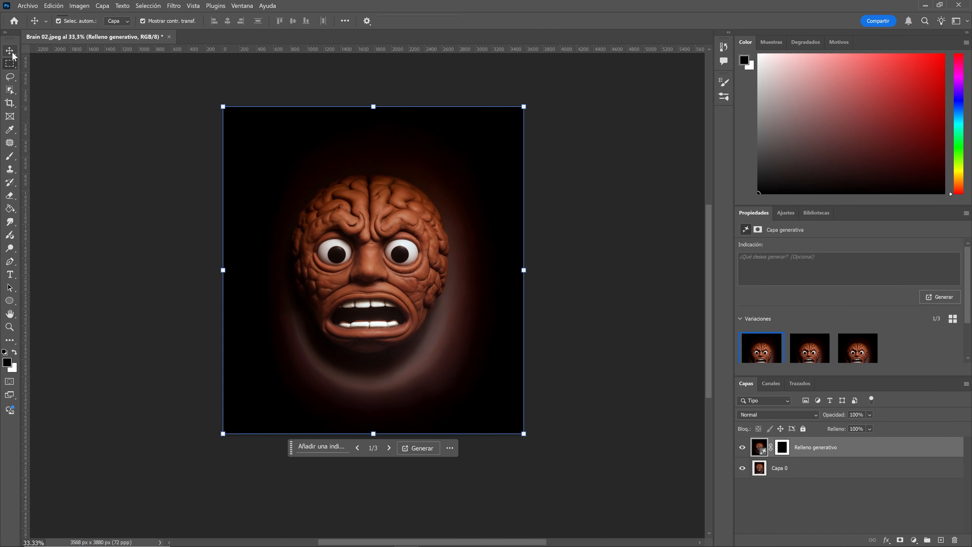
click(108, 120)
Export the image as a JPG named "Brain Generative fill" into the Assets folder.
click(27, 5)
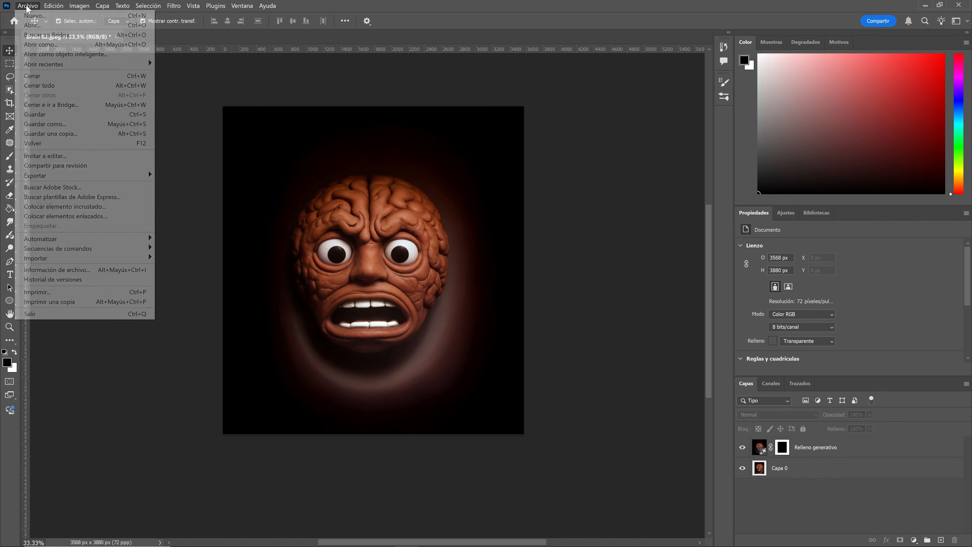
mouse_move(115, 175)
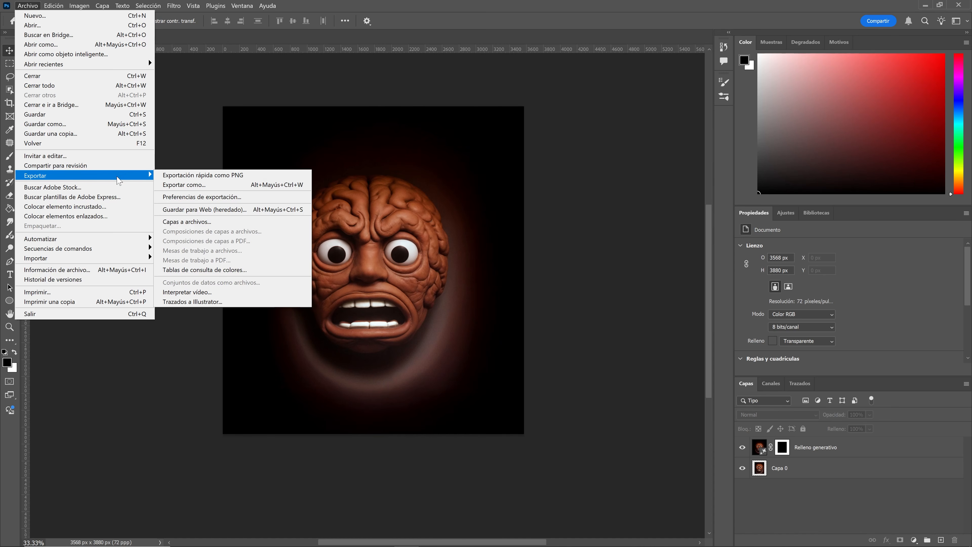
click(177, 184)
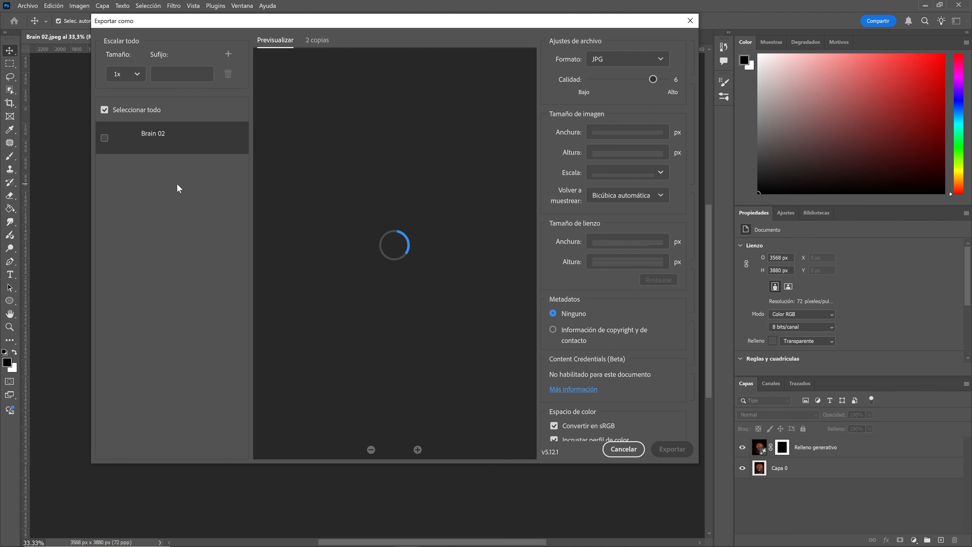
click(607, 61)
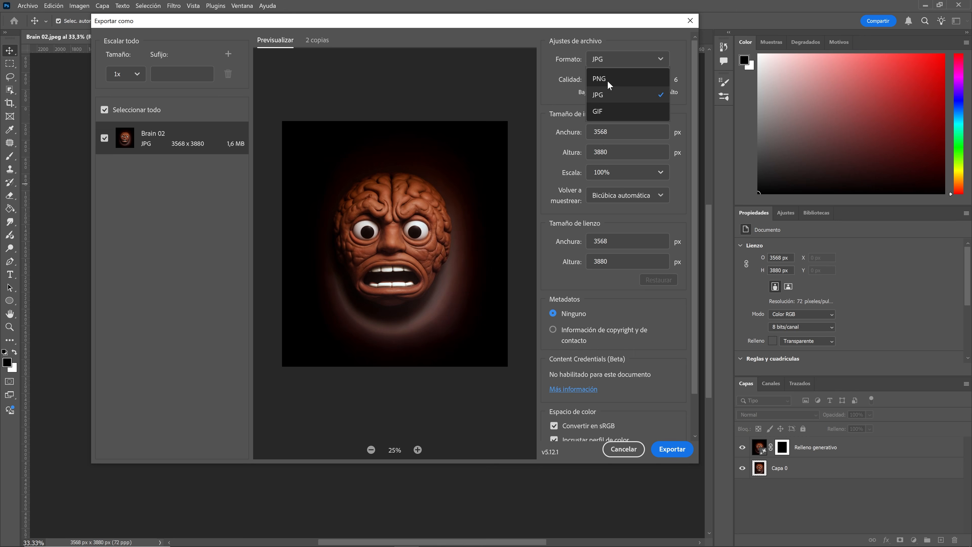
click(608, 95)
click(672, 449)
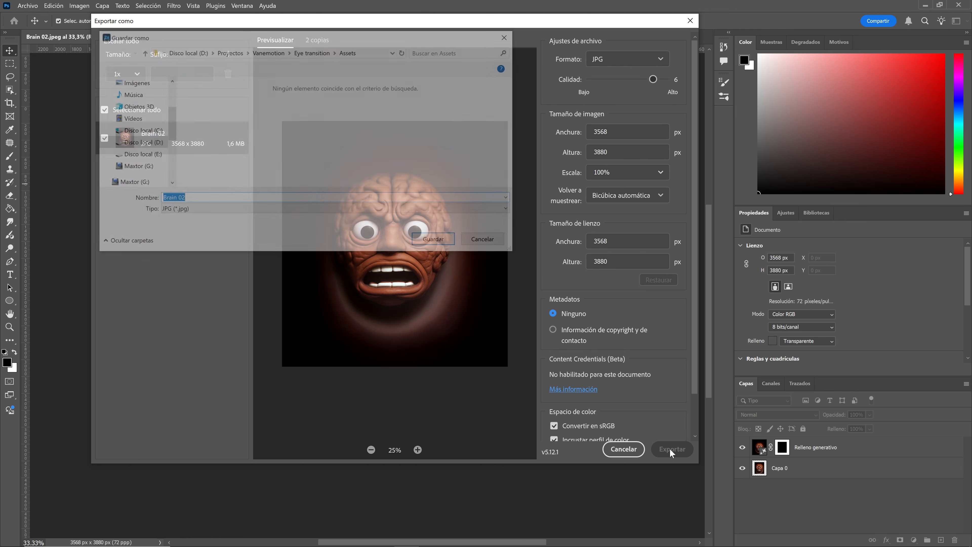
text(Brai)
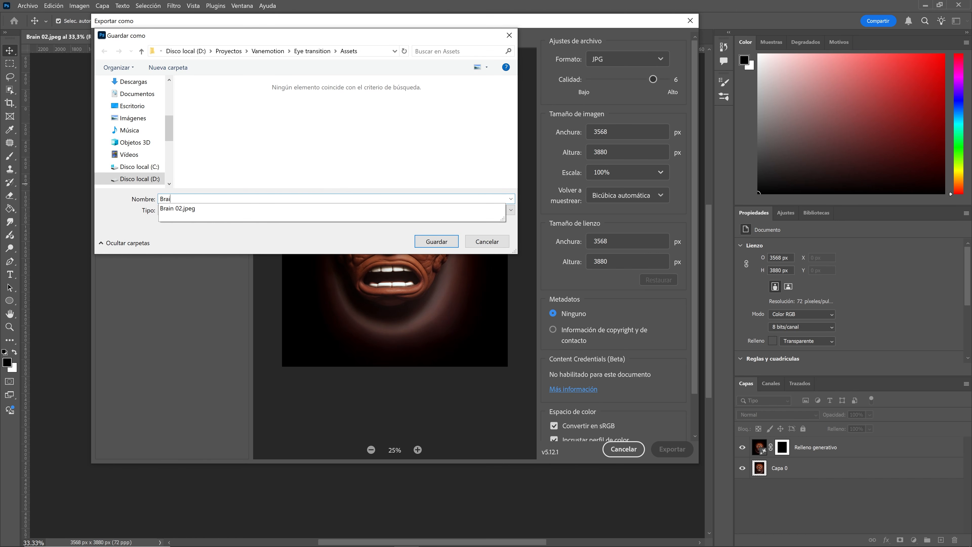
text(n Generative fill)
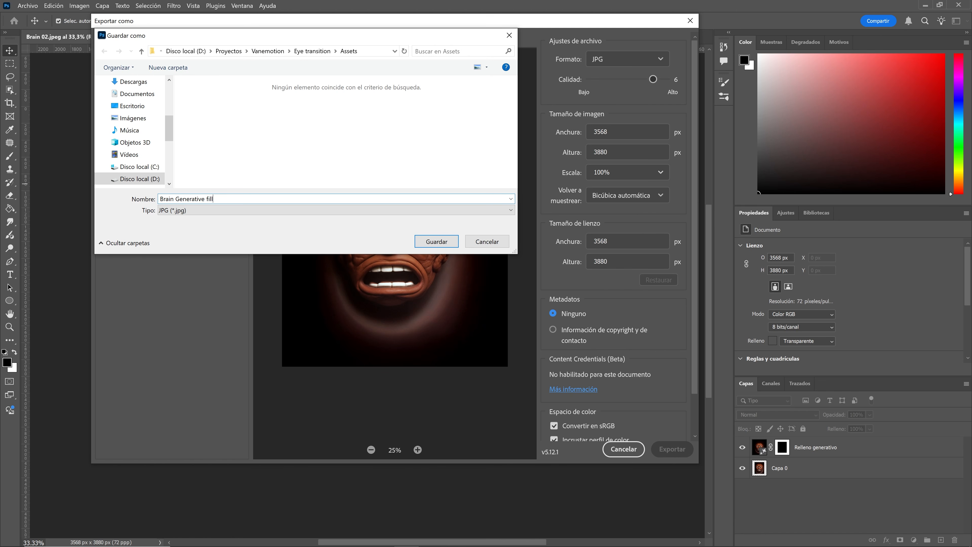
click(435, 241)
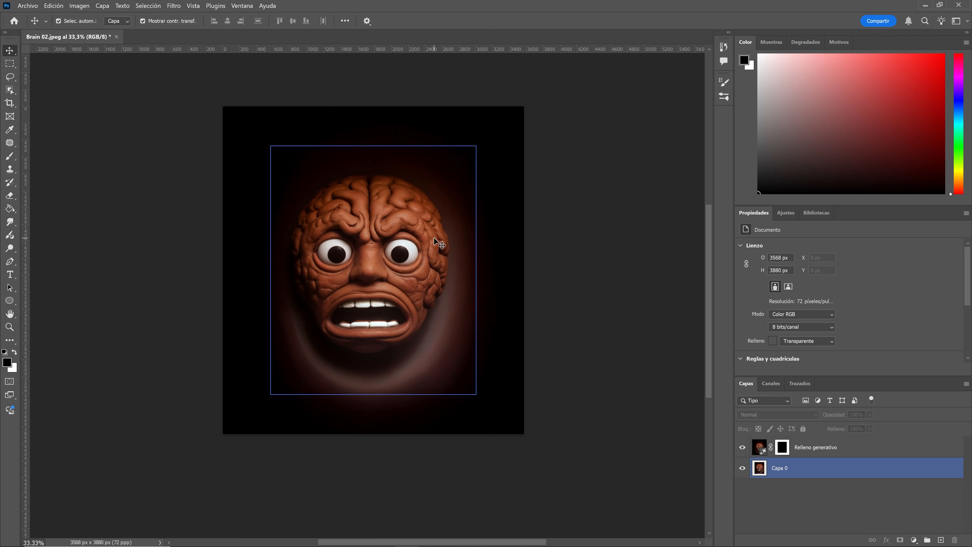
Close the Photoshop document and exit the program.
click(564, 216)
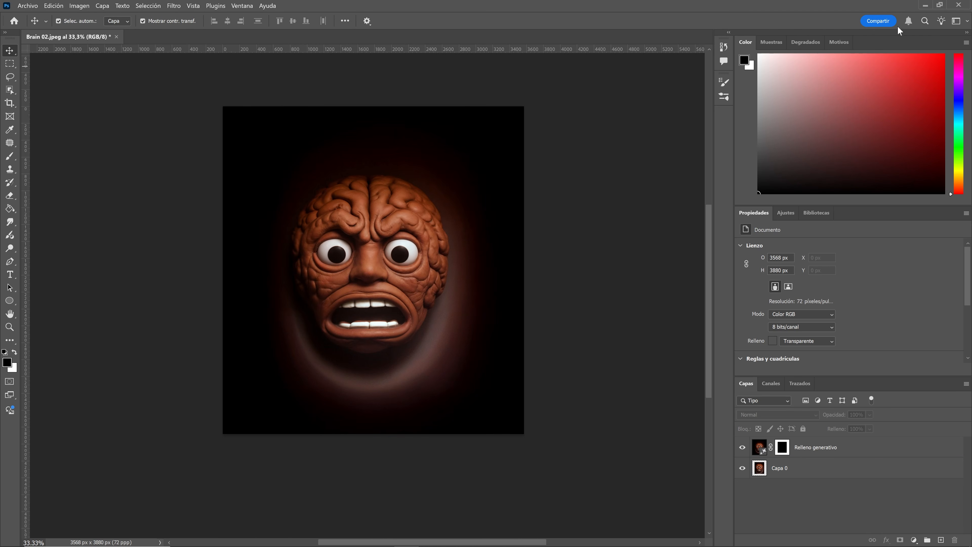
click(958, 5)
click(546, 218)
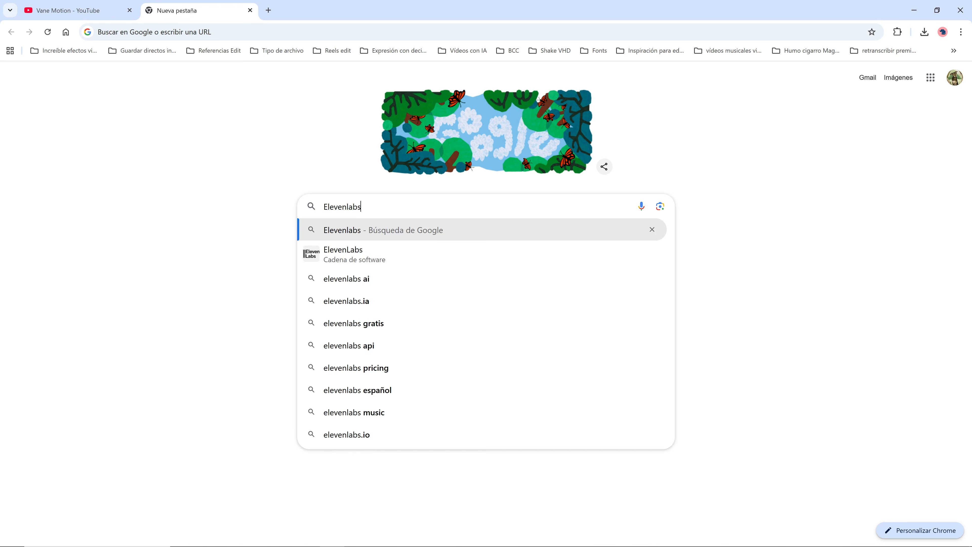
Search Google for Elevenlabs and open the elevenlabs.io website.
key(ctrl+a)
key(Return)
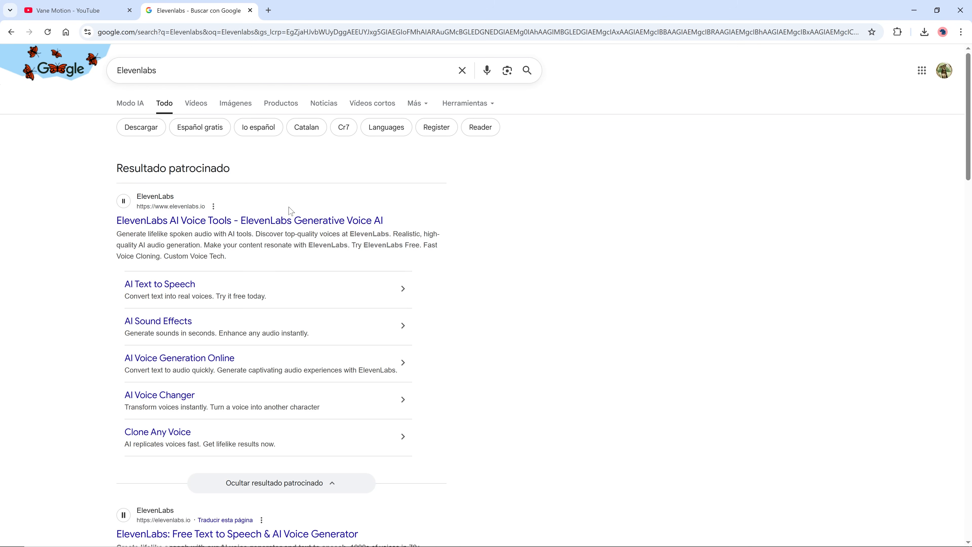
scroll(318, 325, down, 2)
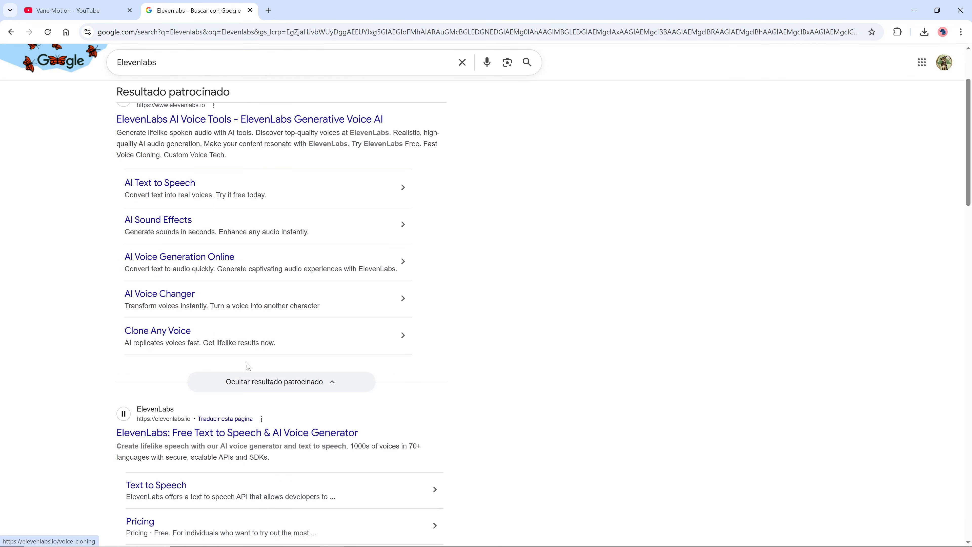
click(180, 432)
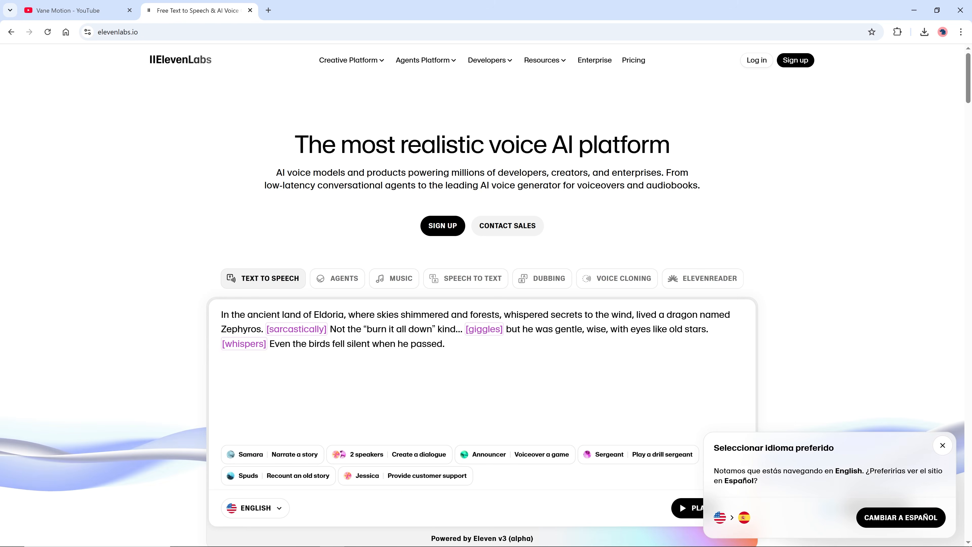
Log in to ElevenLabs, open the Text to Speech playground and select the sample sentence in the editor.
click(760, 67)
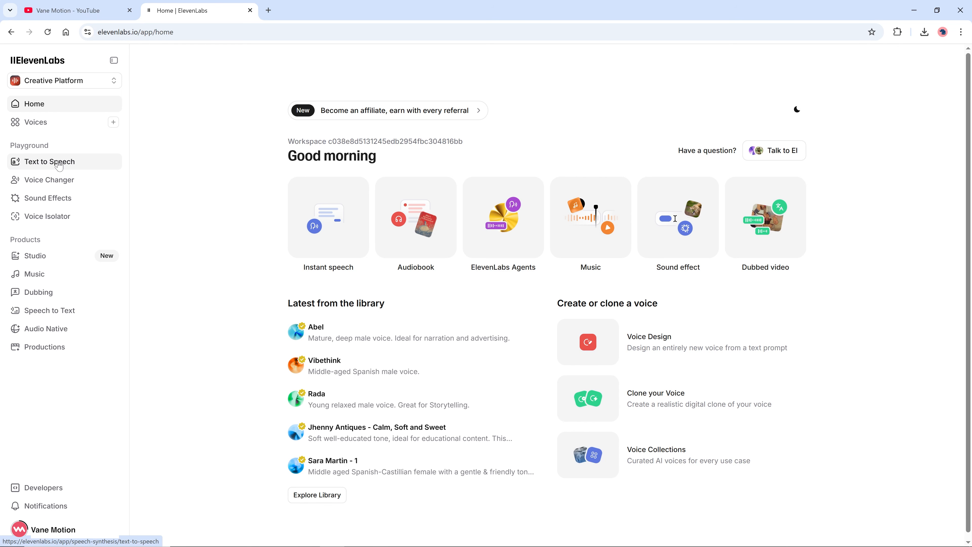
click(58, 162)
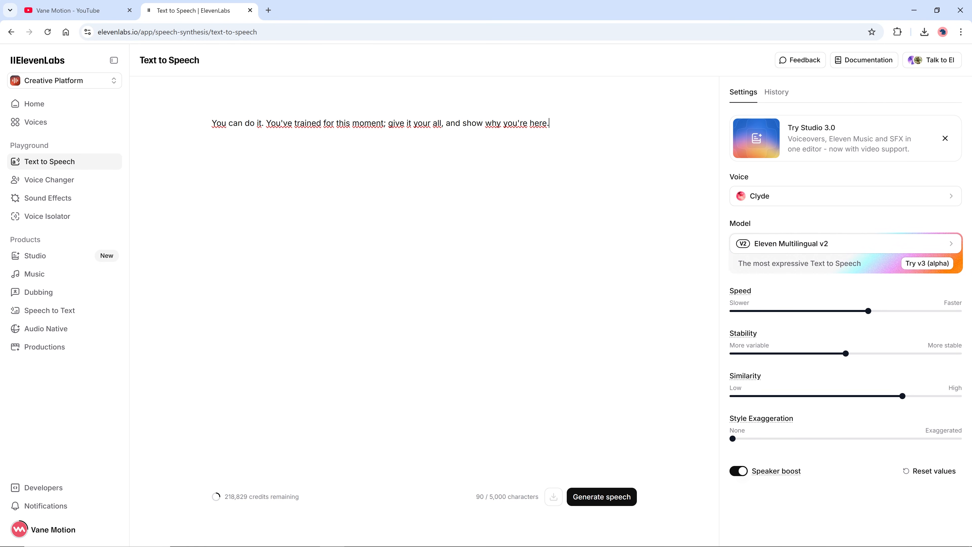
drag(550, 124, 211, 123)
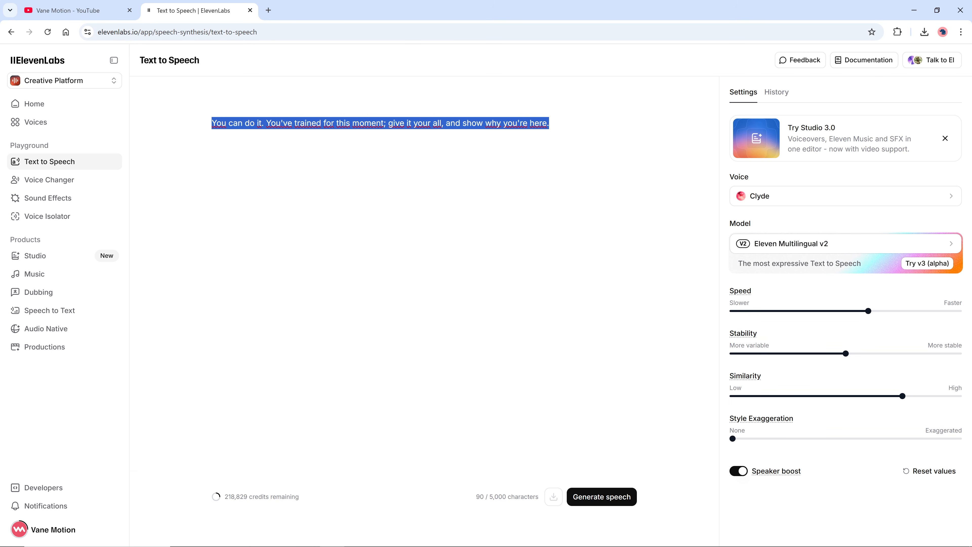
Open the voice list and preview the default voices from Alice through Daniel.
click(794, 197)
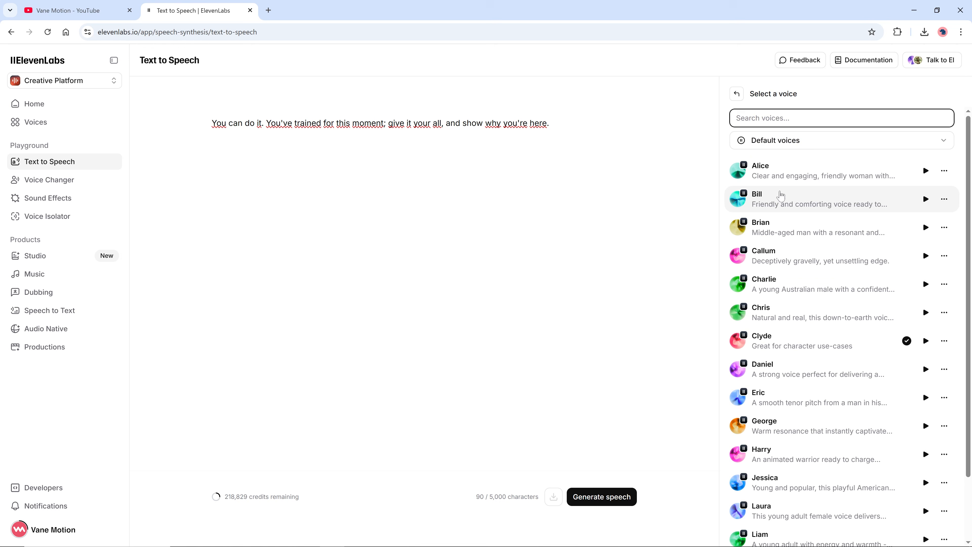
click(925, 170)
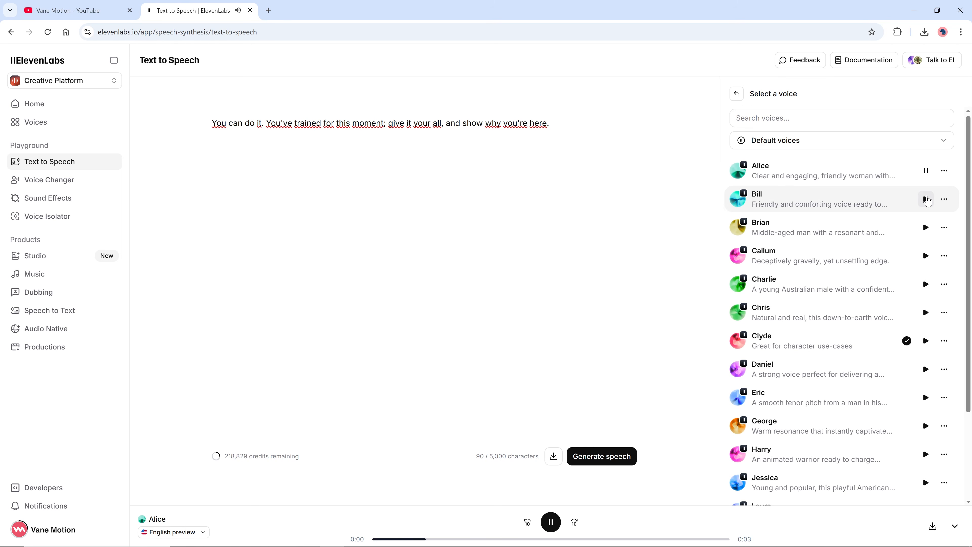
click(925, 199)
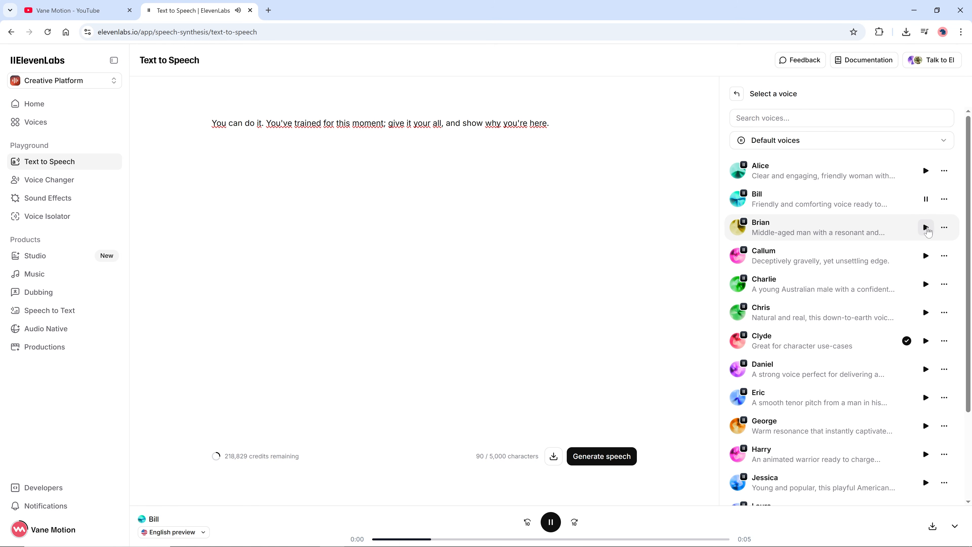
click(925, 227)
click(925, 255)
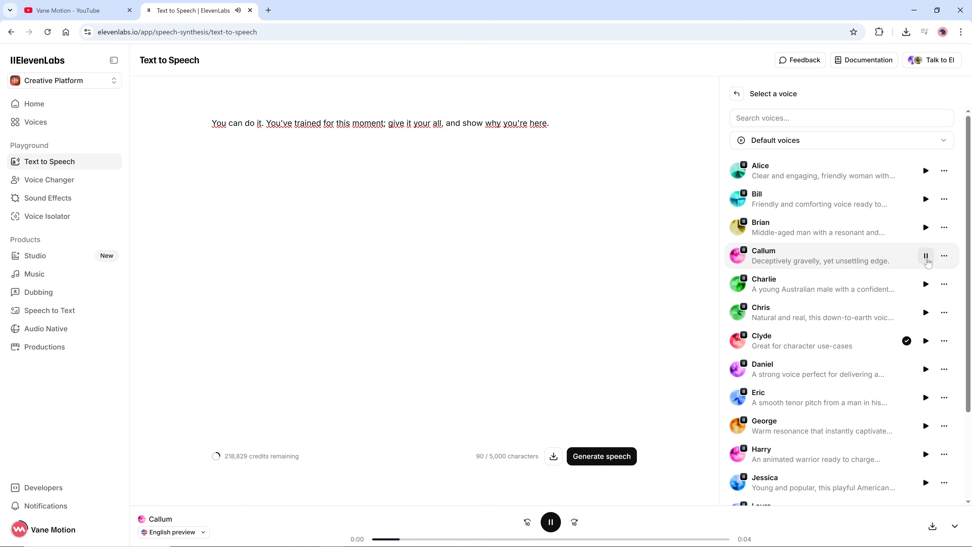
click(926, 284)
click(925, 312)
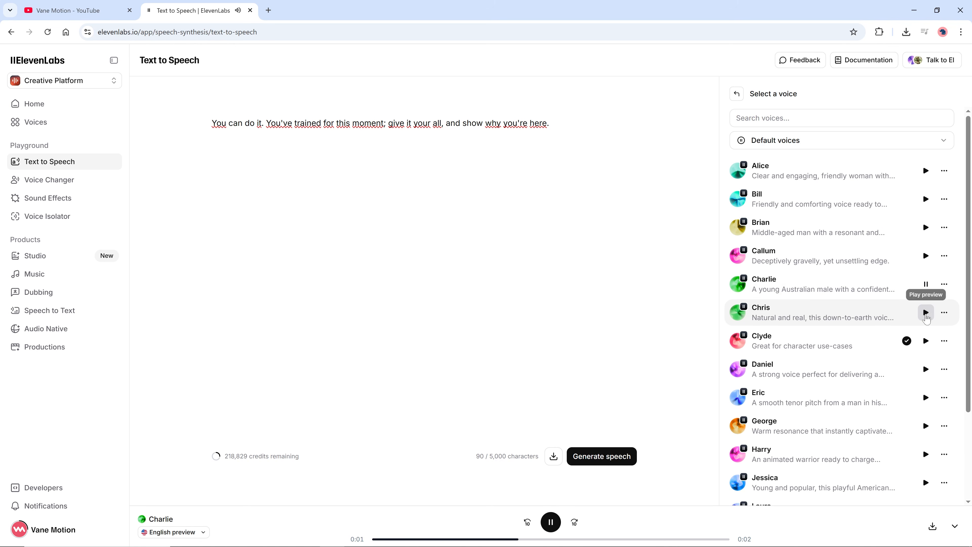
click(925, 341)
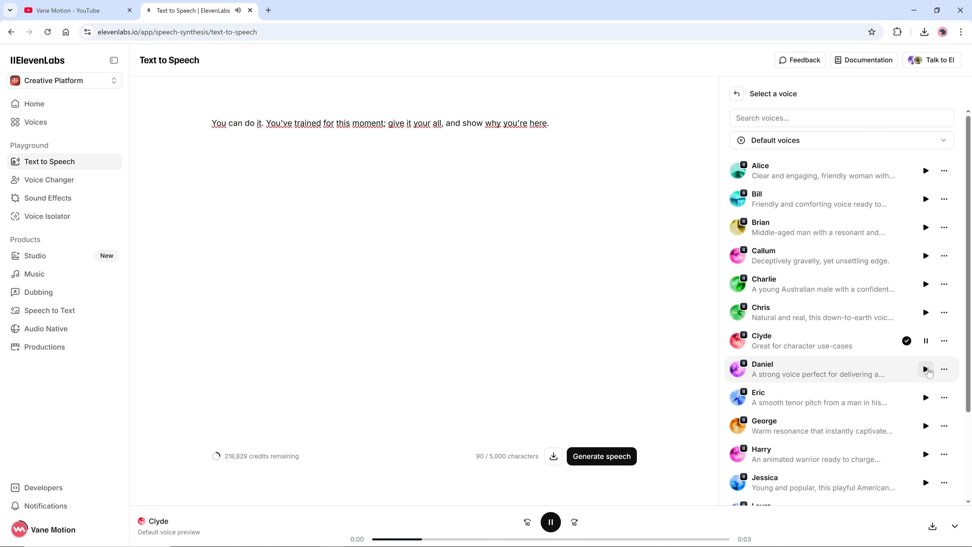
click(926, 369)
Keep the Clyde voice selected and generate speech from the sentence, then trigger a regeneration.
click(926, 341)
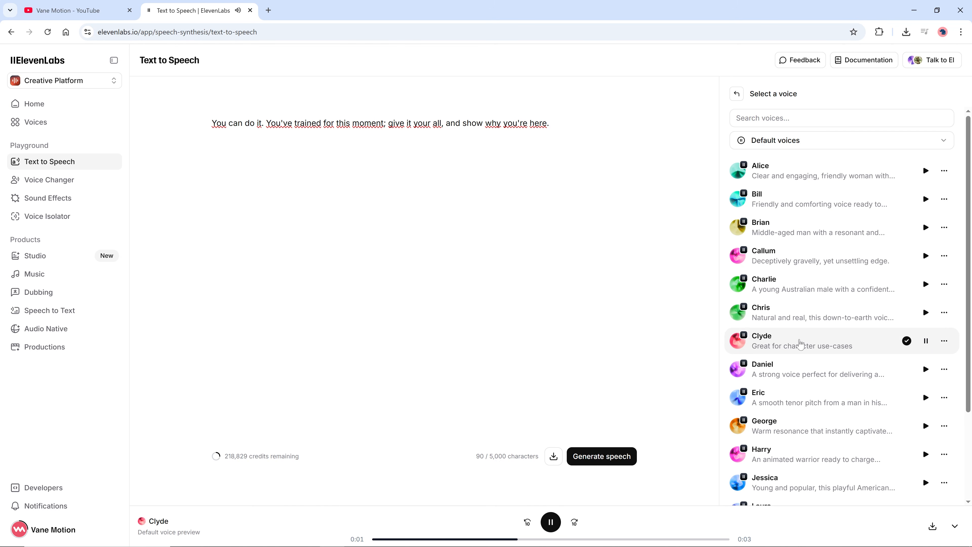
click(799, 343)
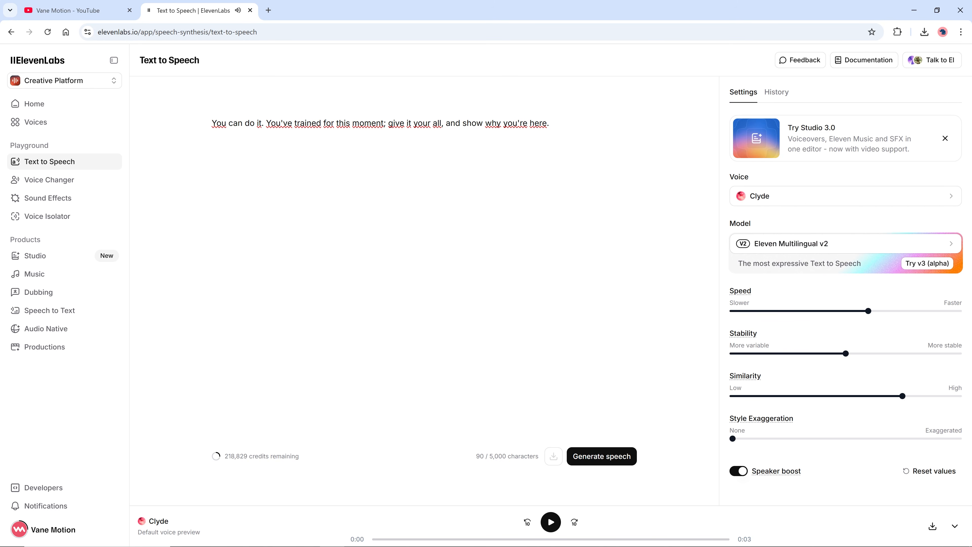
click(596, 459)
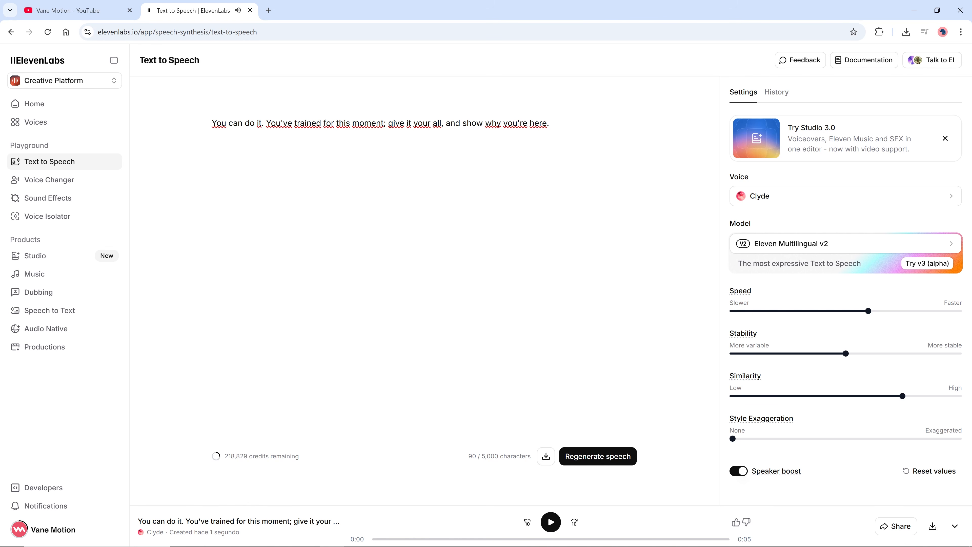
click(597, 448)
Download the generated audio as MP3 and show the downloaded file in its folder.
click(932, 526)
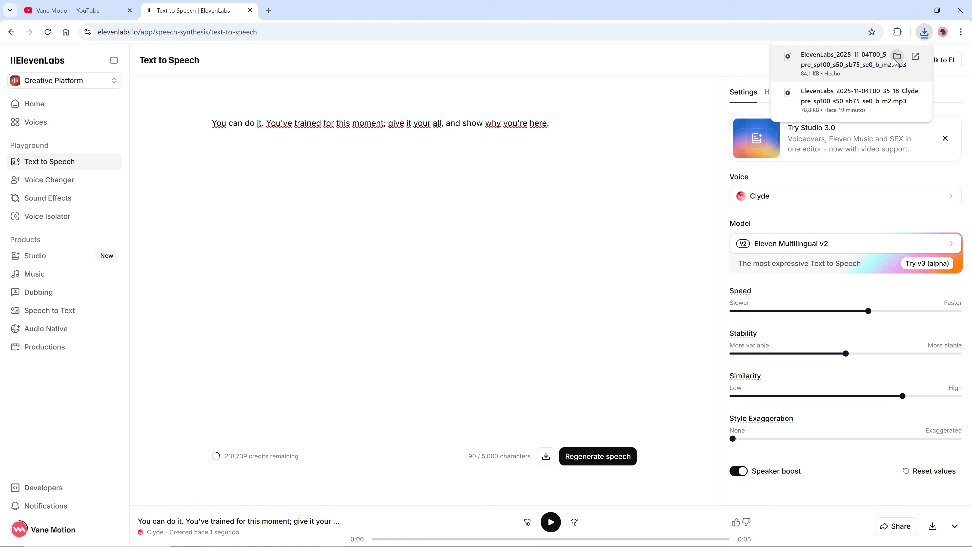
click(897, 57)
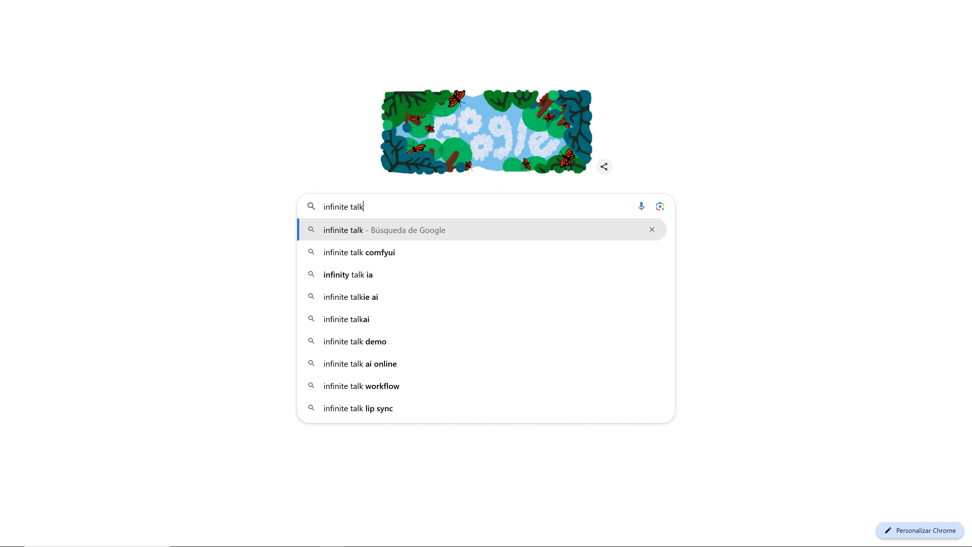
Search Google for infinite talk and open the InfiniteTalk AI website.
key(ctrl+a)
key(Return)
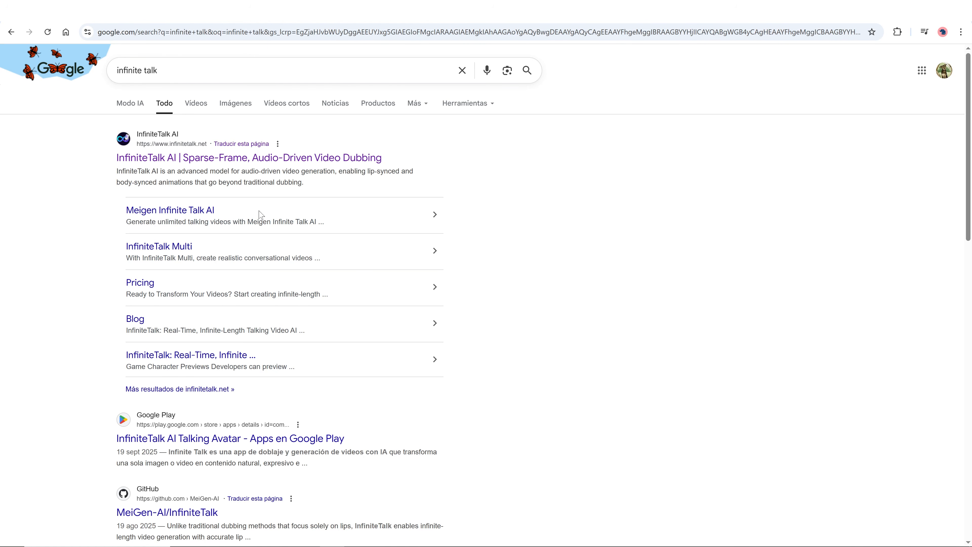
click(231, 159)
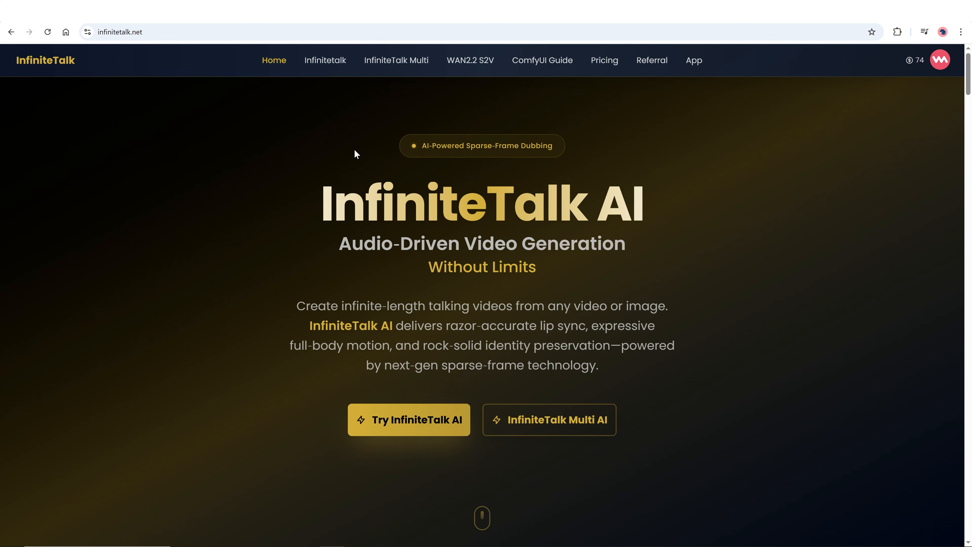
Open the pricing page and review the Starter plan's price, credits and features plus the account's credit balance.
click(601, 64)
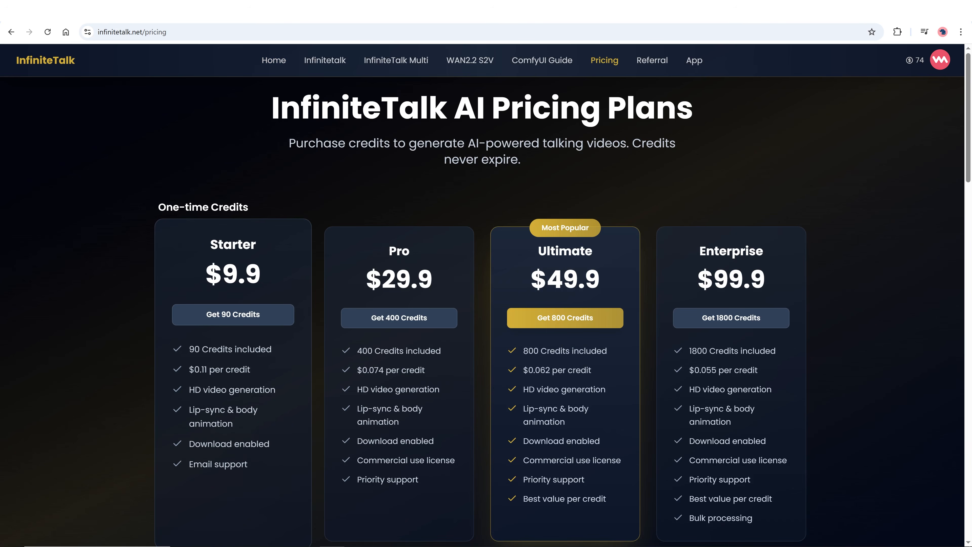
drag(223, 273, 238, 274)
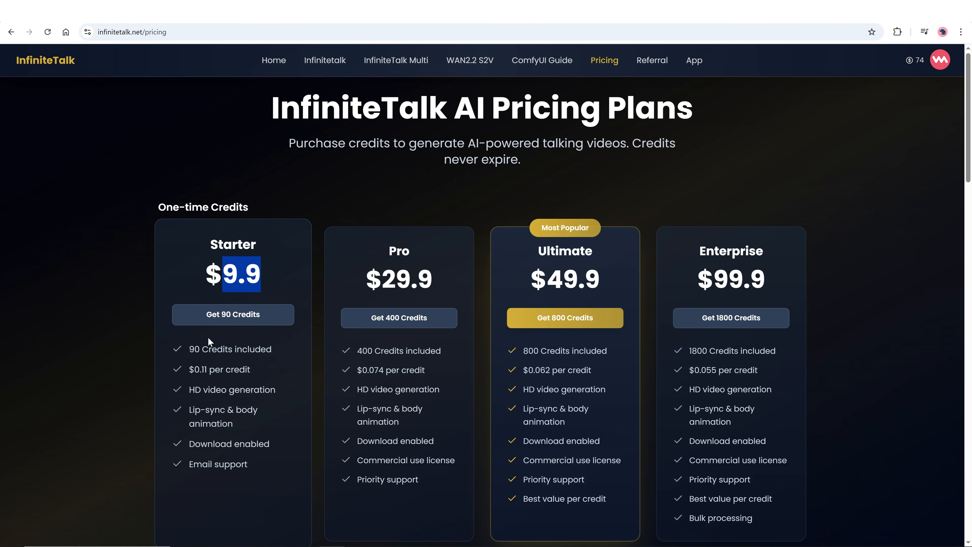
drag(190, 349, 274, 353)
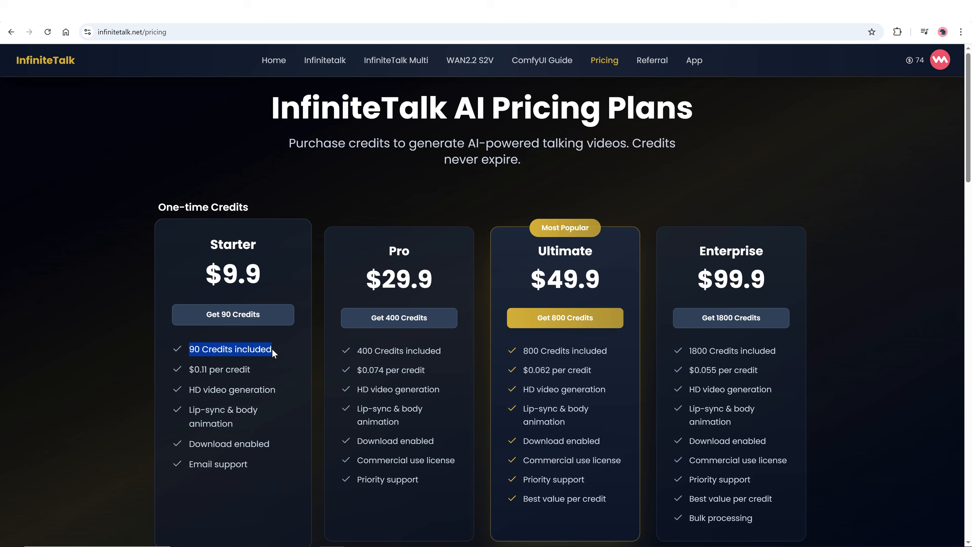
drag(189, 389, 278, 393)
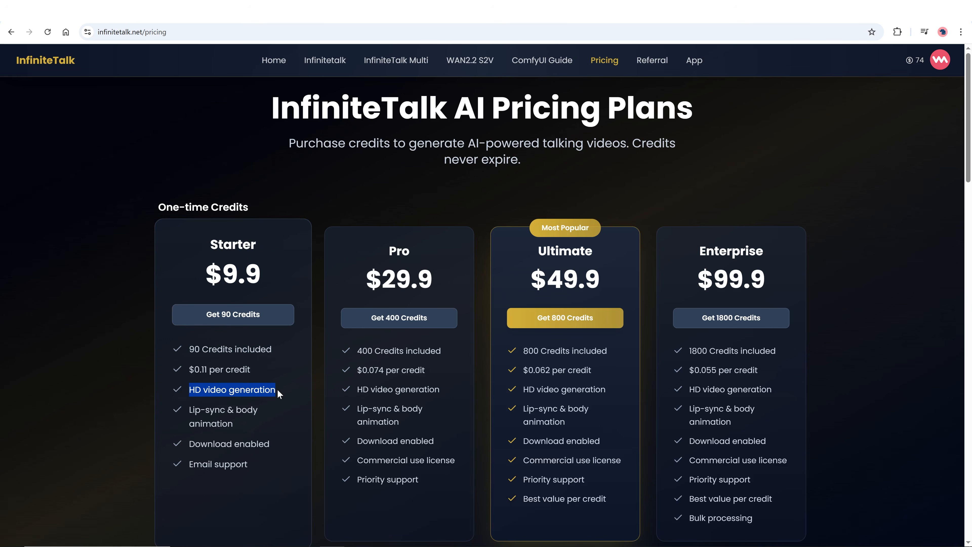
drag(189, 409, 232, 423)
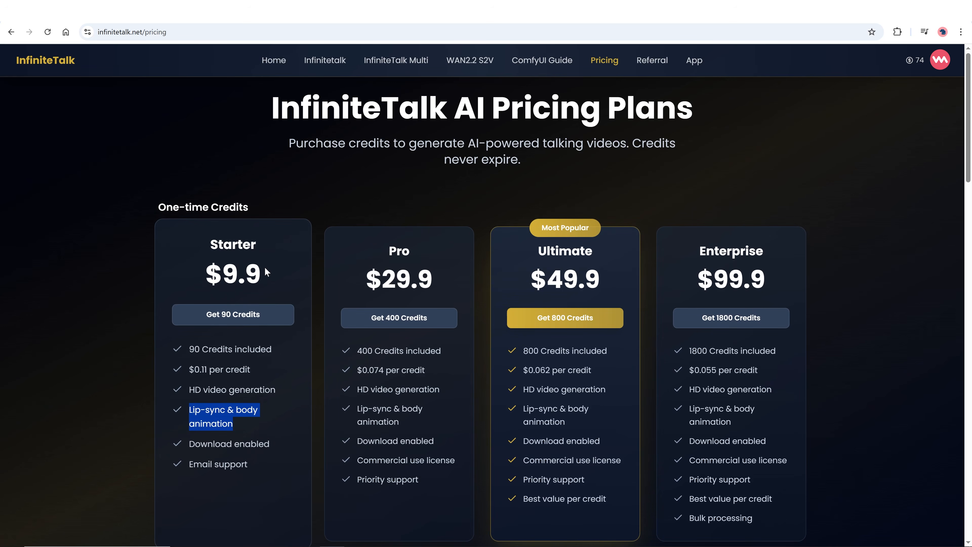
click(916, 61)
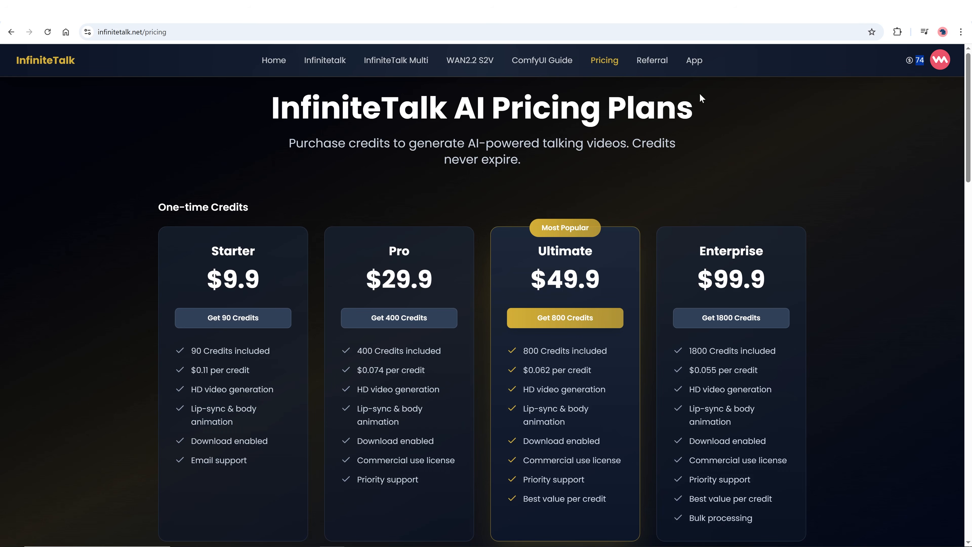
Open the Infinitetalk generator in Image To Video mode and upload the image Brain Generative fill.
click(342, 63)
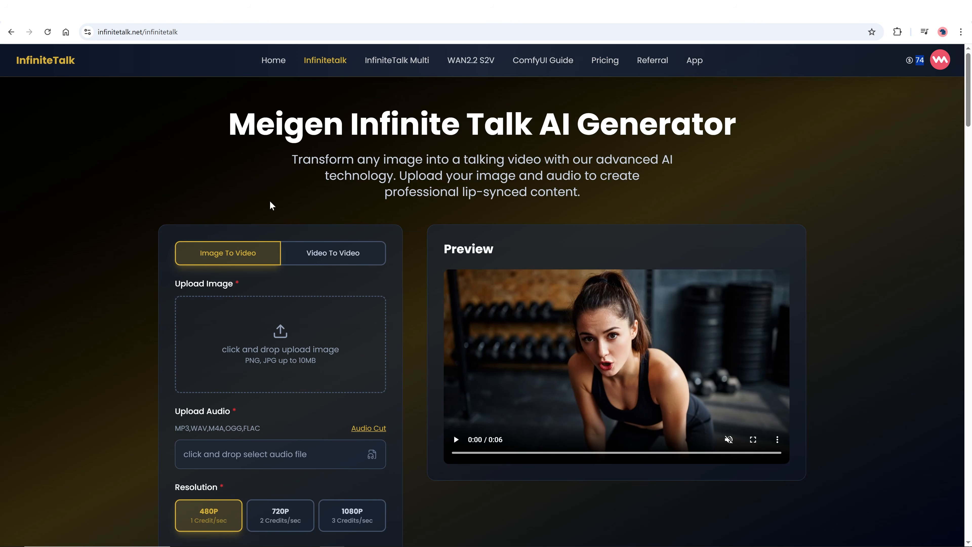
click(311, 253)
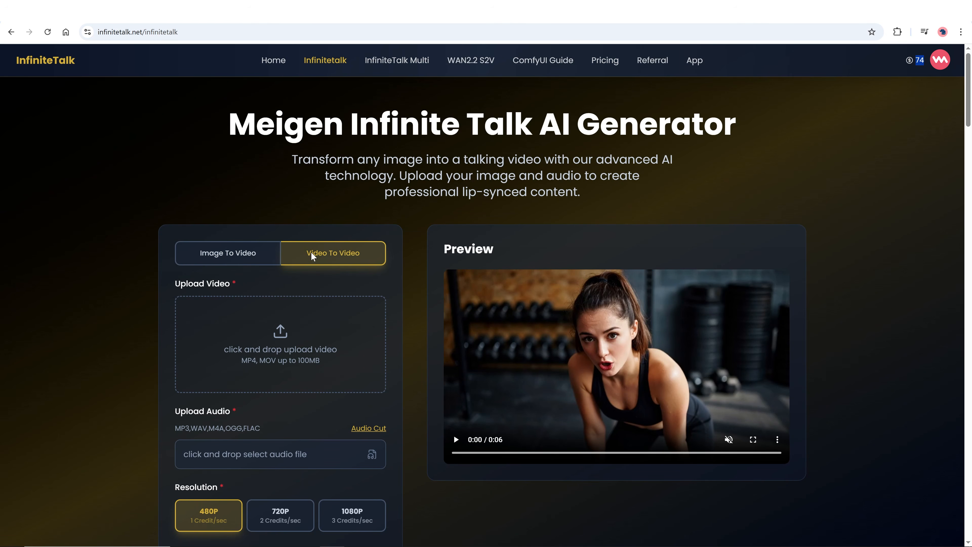
click(229, 256)
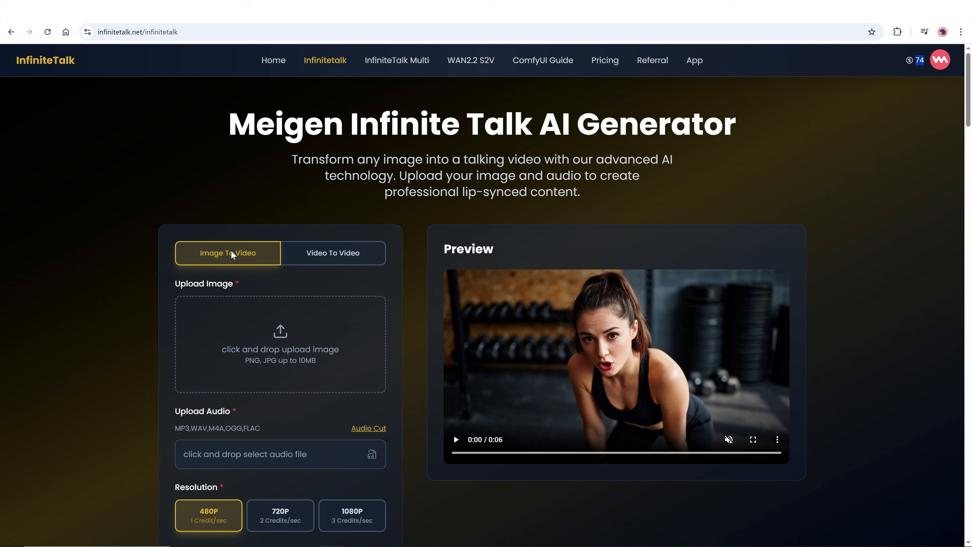
scroll(230, 250, down, 2)
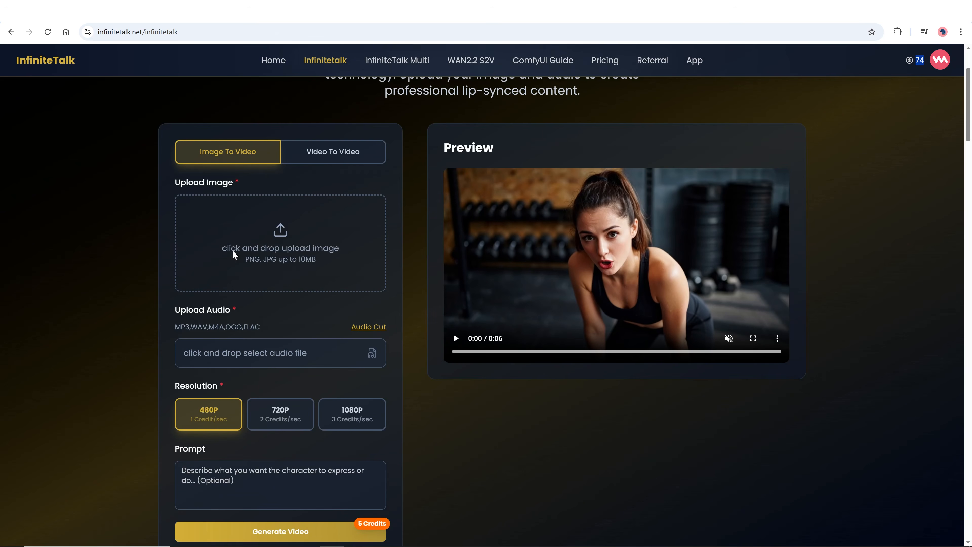
click(279, 231)
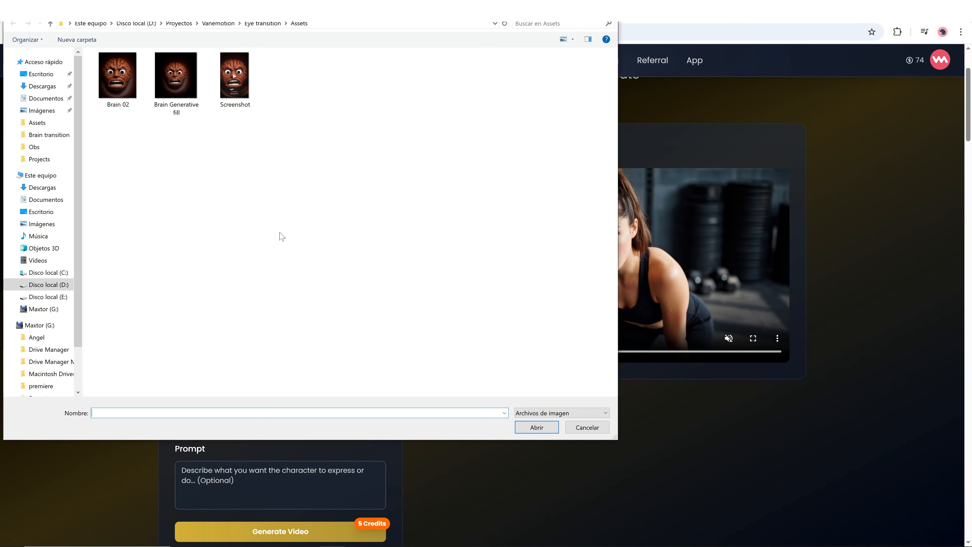
click(177, 87)
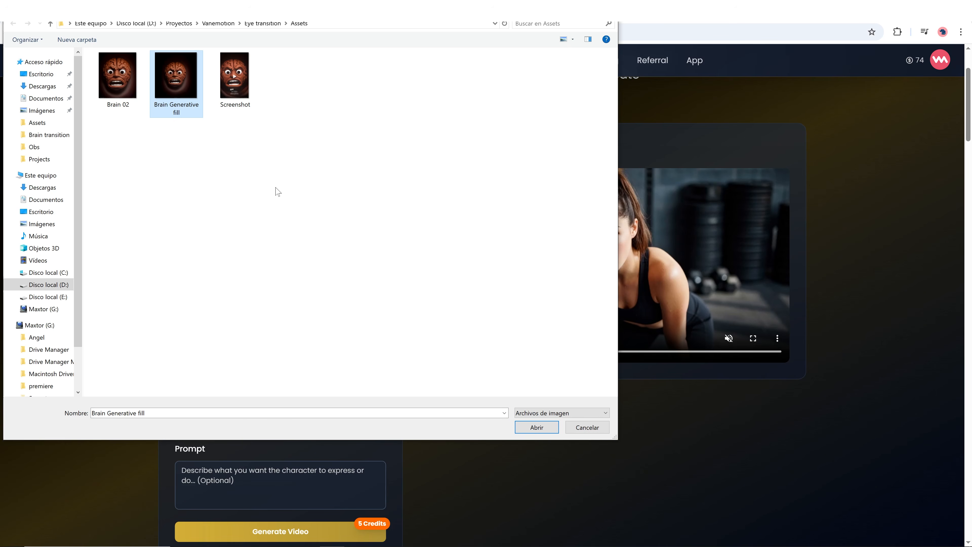
click(521, 427)
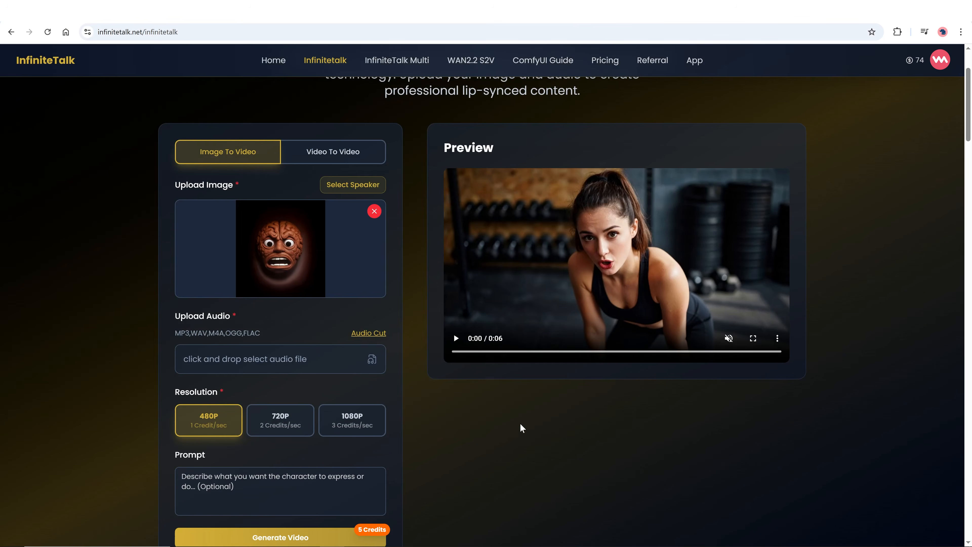
Upload the audio file Audio brain as the voice track.
click(373, 362)
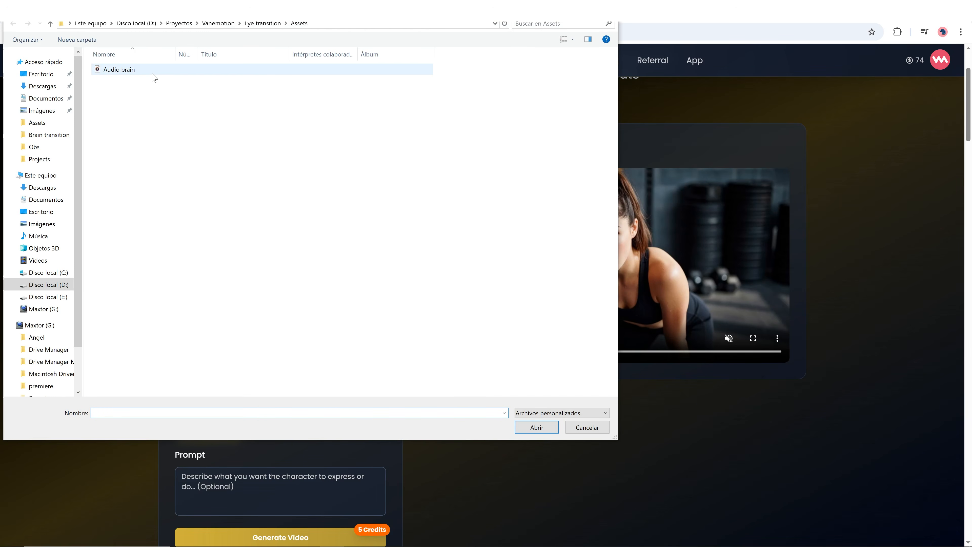
click(153, 72)
click(517, 424)
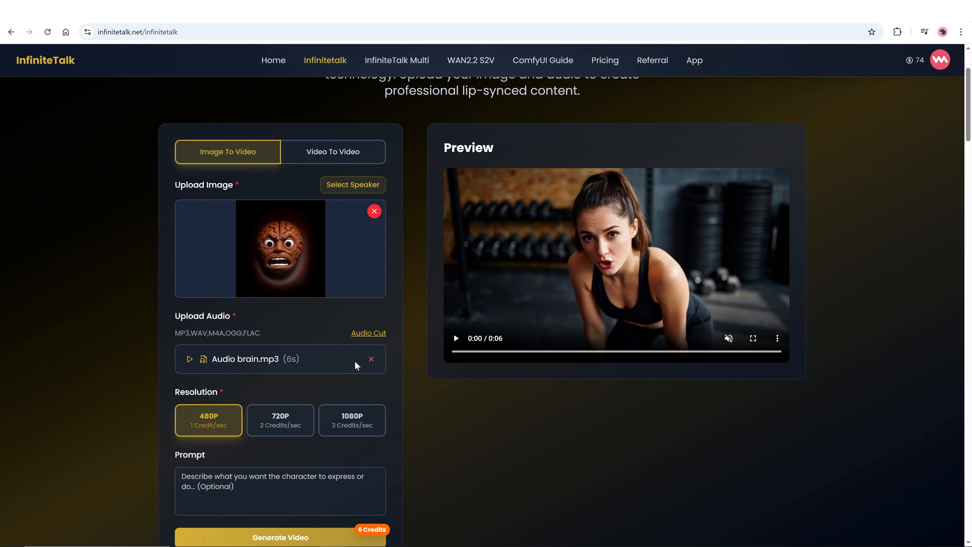
Paste the prompt "The character looks at the camera and speaks, blinks, and moves." into the prompt field.
scroll(357, 362, down, 1)
click(276, 440)
text(The character looks at the camera and speaks, blinks, and moves.)
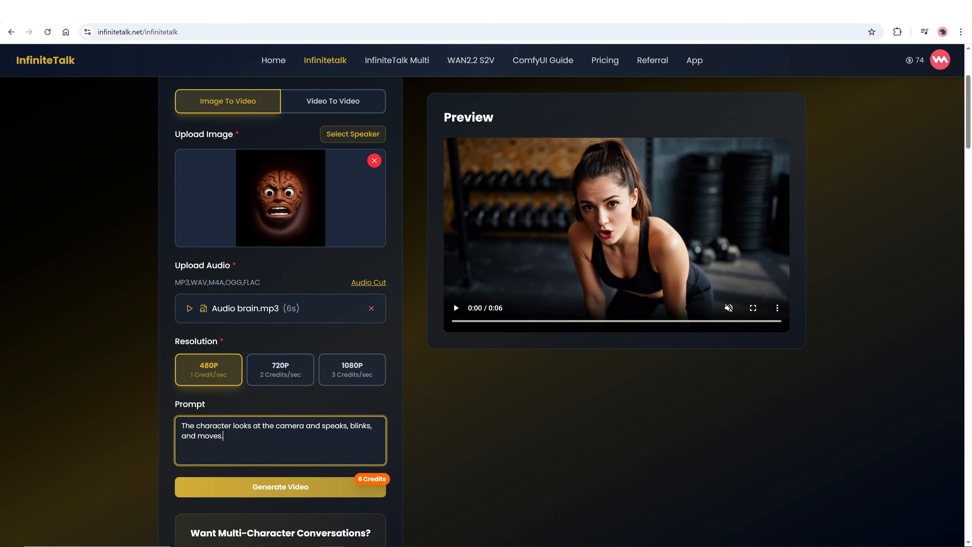
key(ctrl+a)
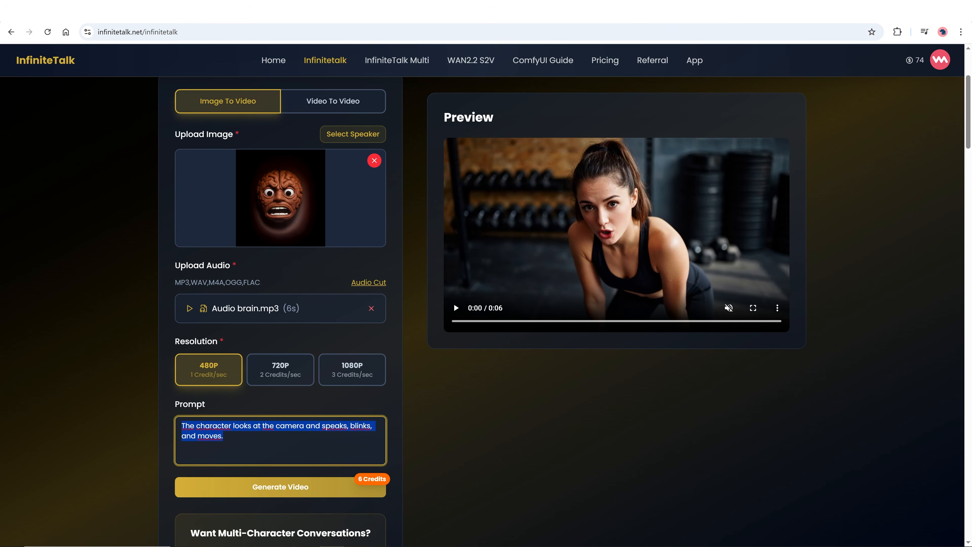
click(224, 436)
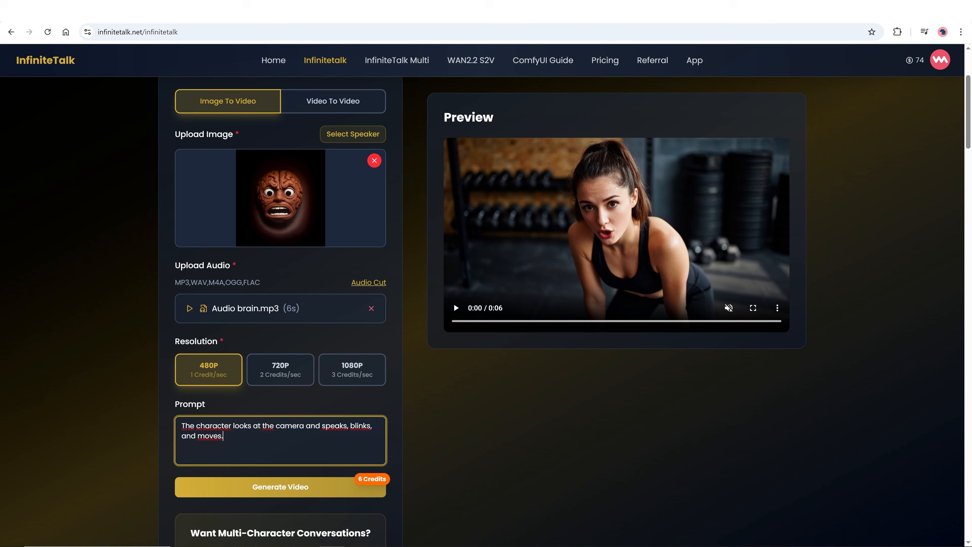
Set the video resolution to 1080P.
click(213, 367)
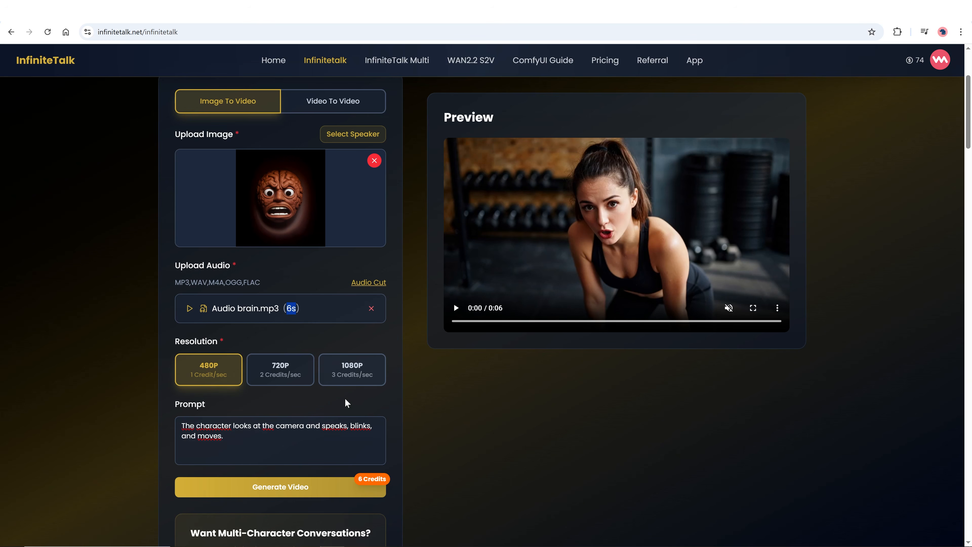
drag(358, 479, 389, 480)
click(290, 372)
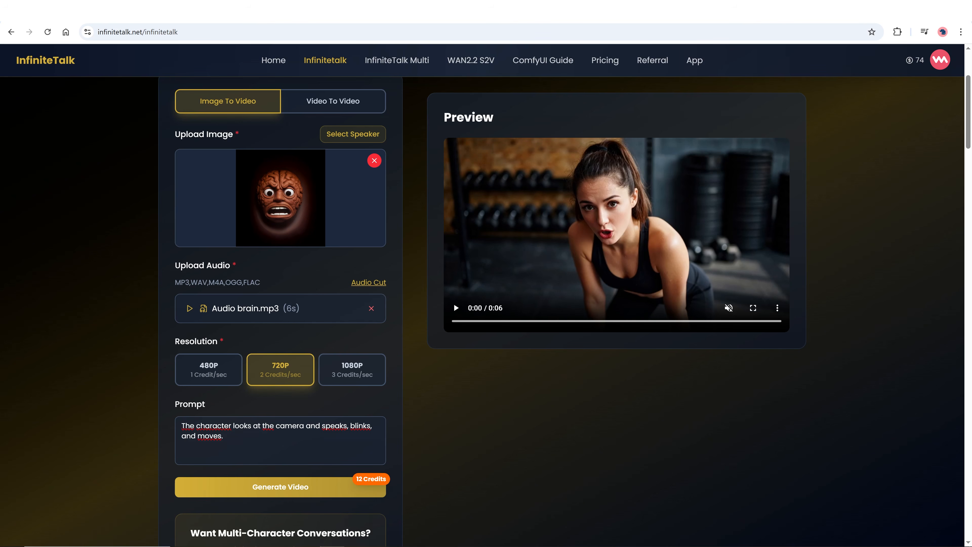
double_click(291, 308)
click(354, 370)
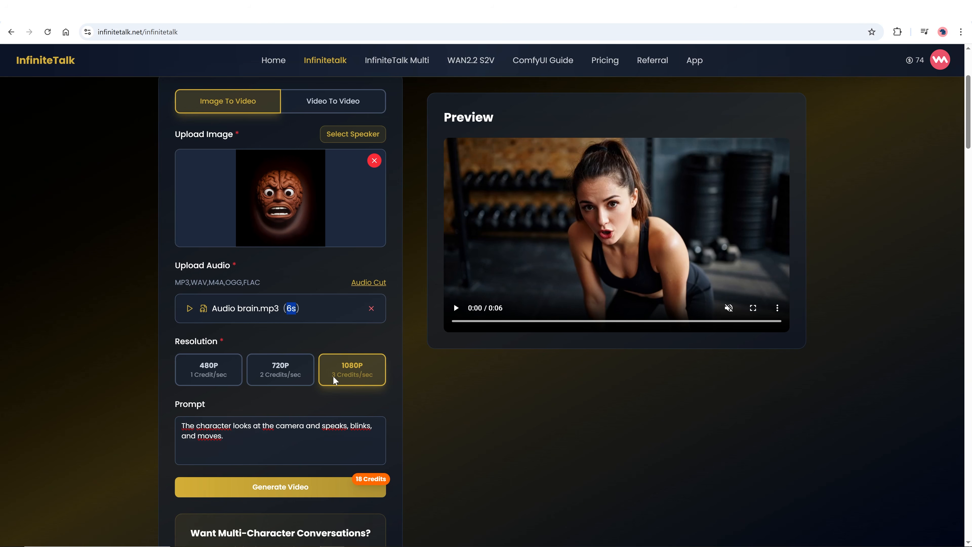
click(356, 477)
drag(393, 481, 389, 479)
Generate the talking video.
scroll(324, 404, up, 1)
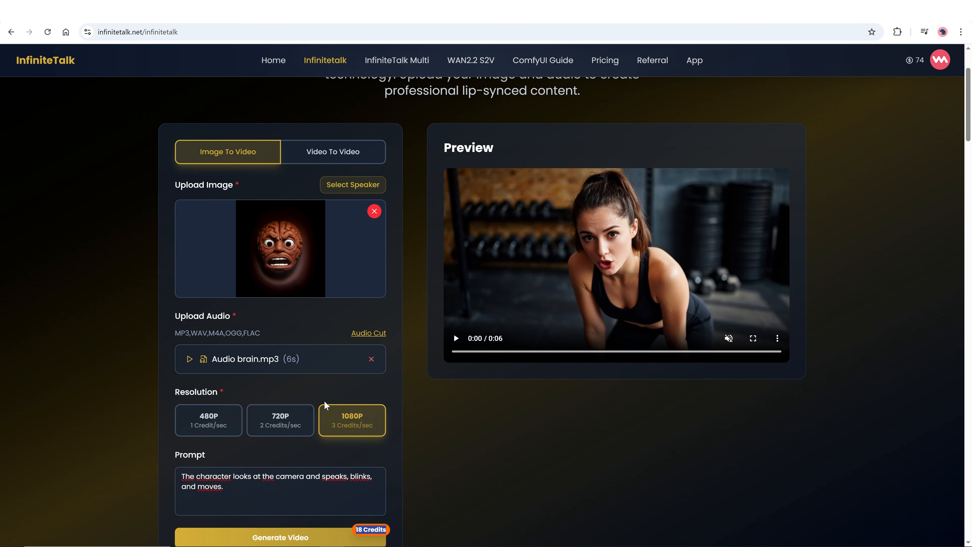
scroll(324, 400, up, 1)
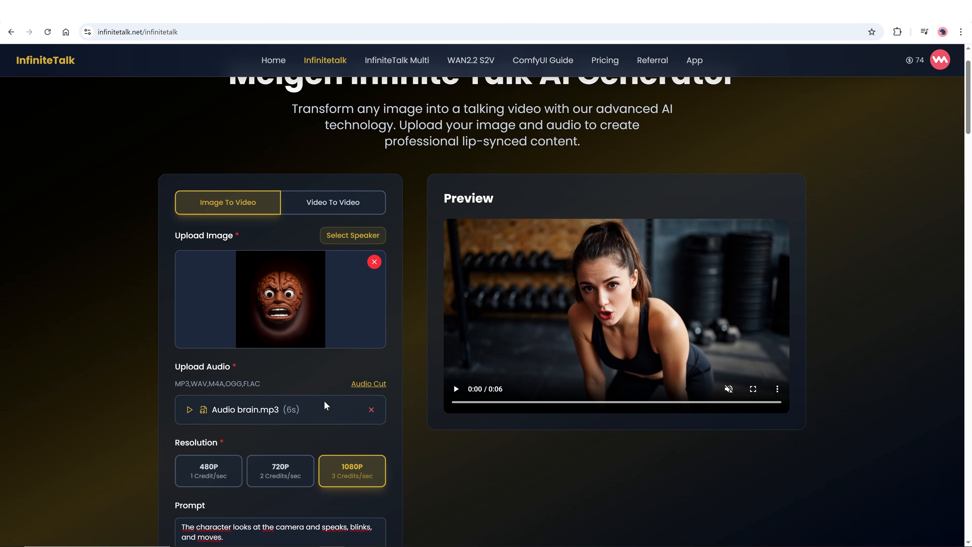
scroll(268, 348, down, 1)
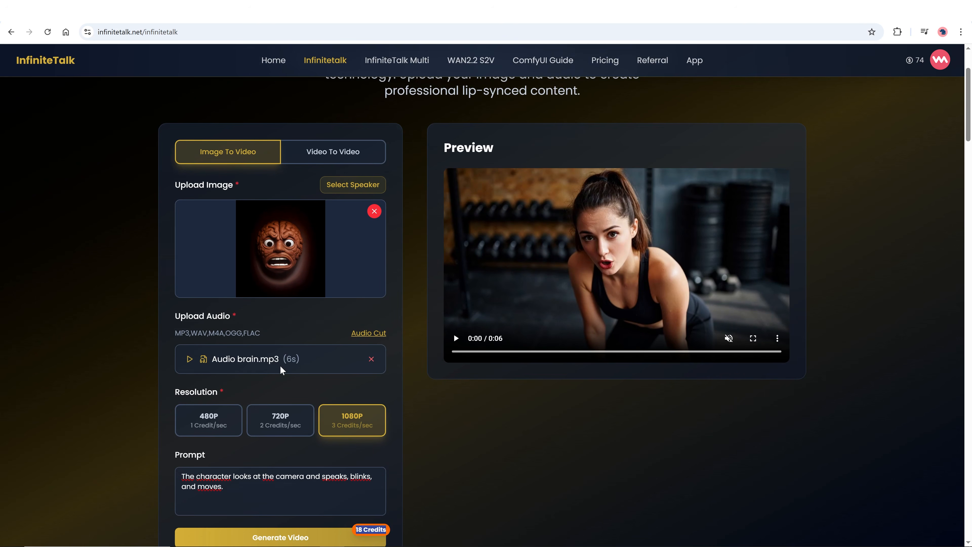
scroll(280, 365, down, 1)
scroll(280, 365, down, 1)
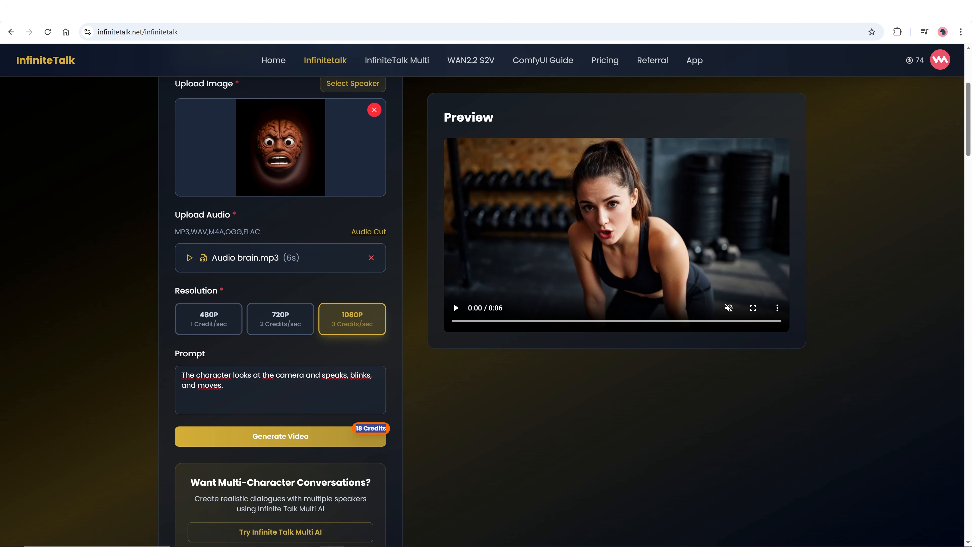
scroll(296, 382, down, 1)
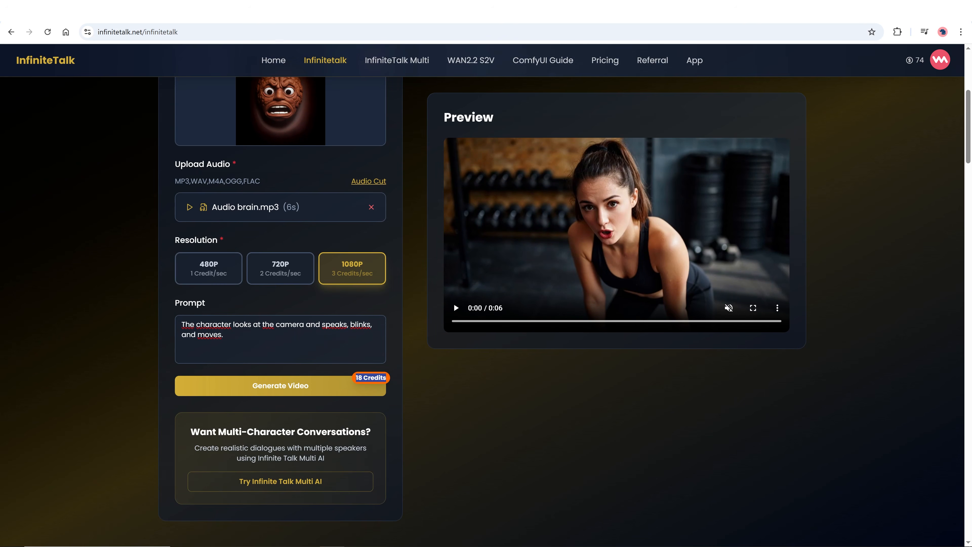
click(288, 389)
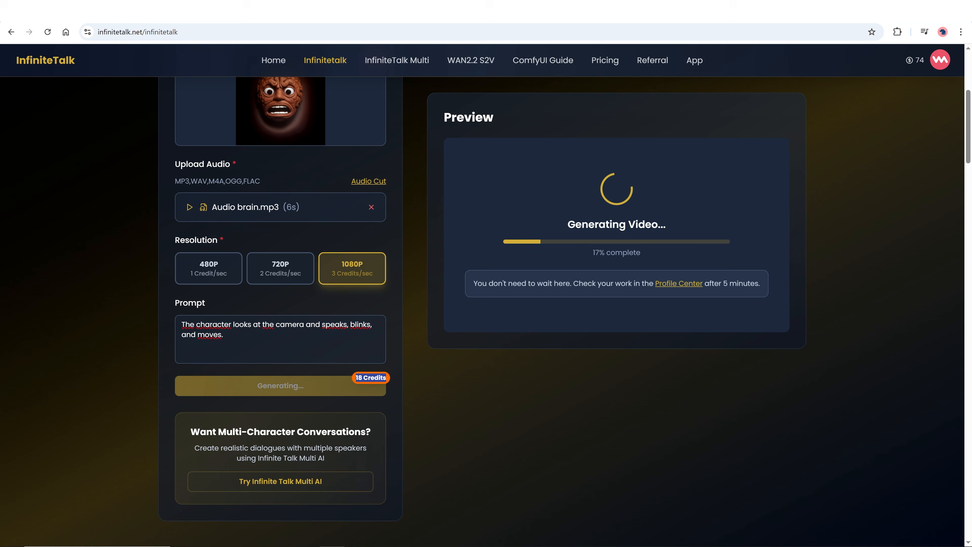
Play the generated video with sound on.
drag(914, 60, 925, 60)
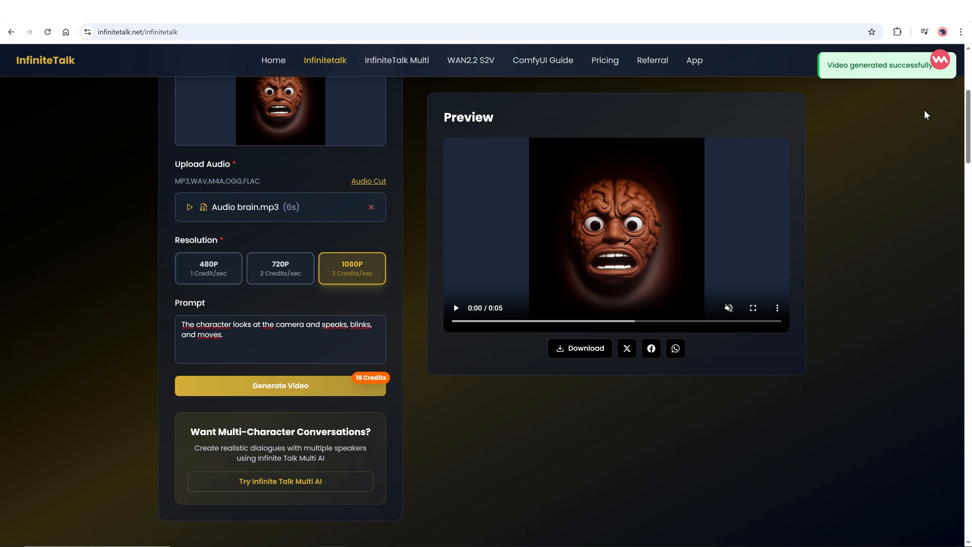
click(728, 308)
click(456, 308)
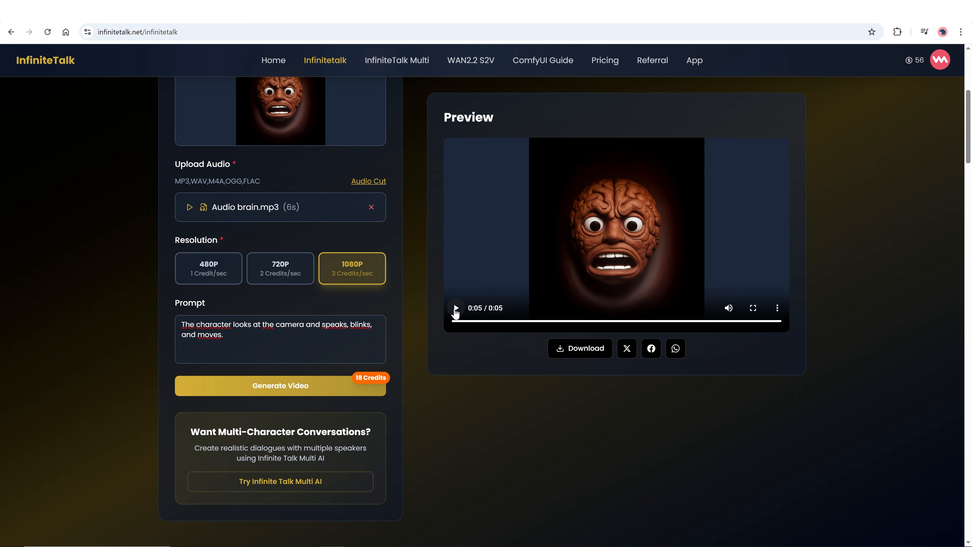
click(456, 308)
Download the generated video.
scroll(426, 360, up, 1)
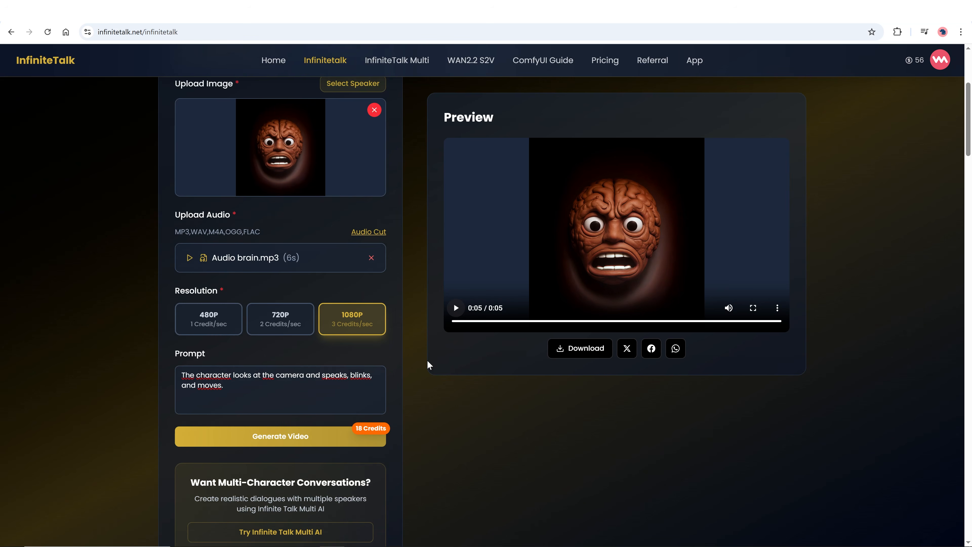
click(575, 350)
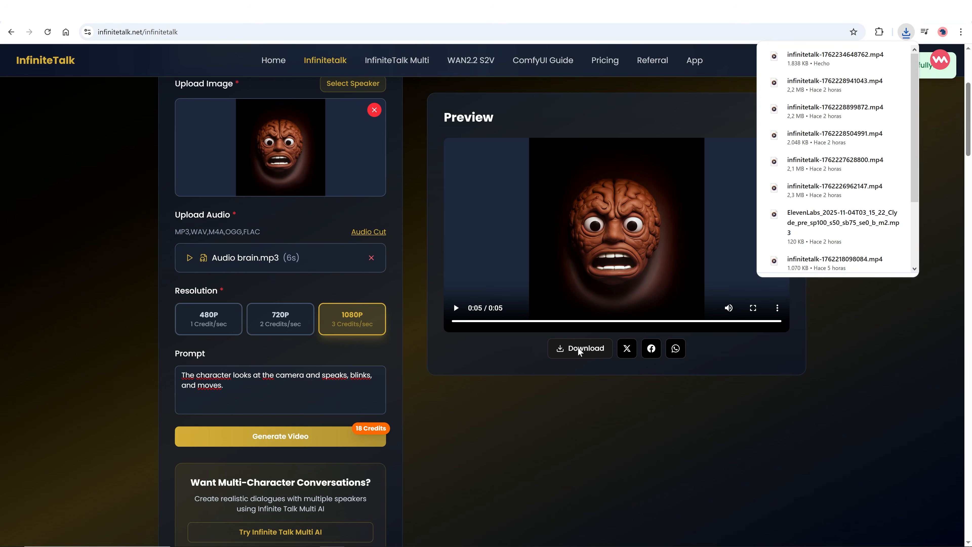
mouse_move(876, 60)
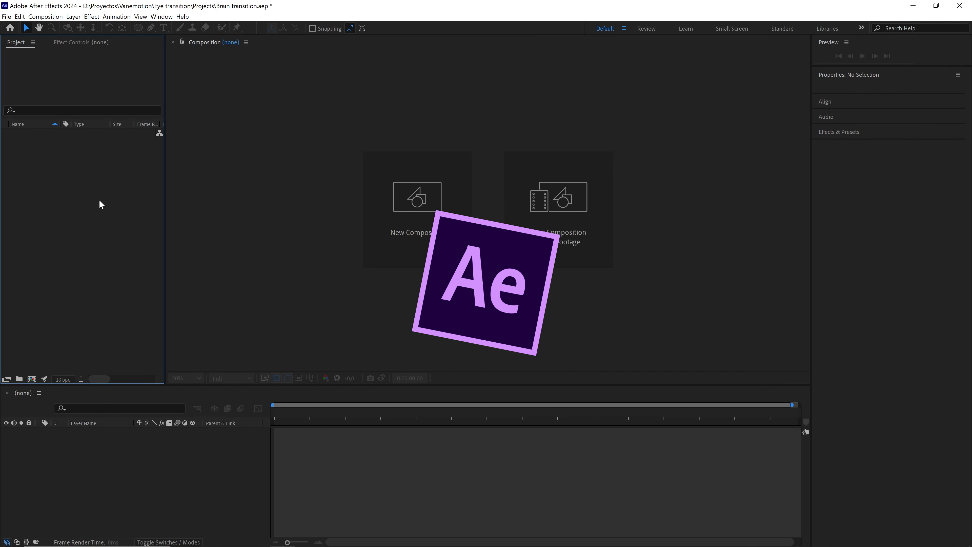
Switch to After Effects and import the athlete and Talkative brain files.
click(6, 17)
click(171, 136)
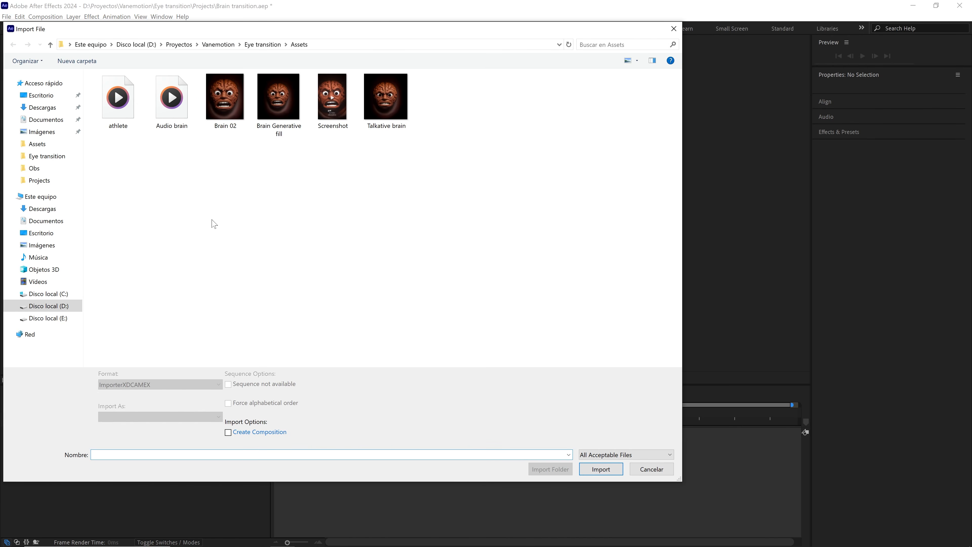
click(136, 124)
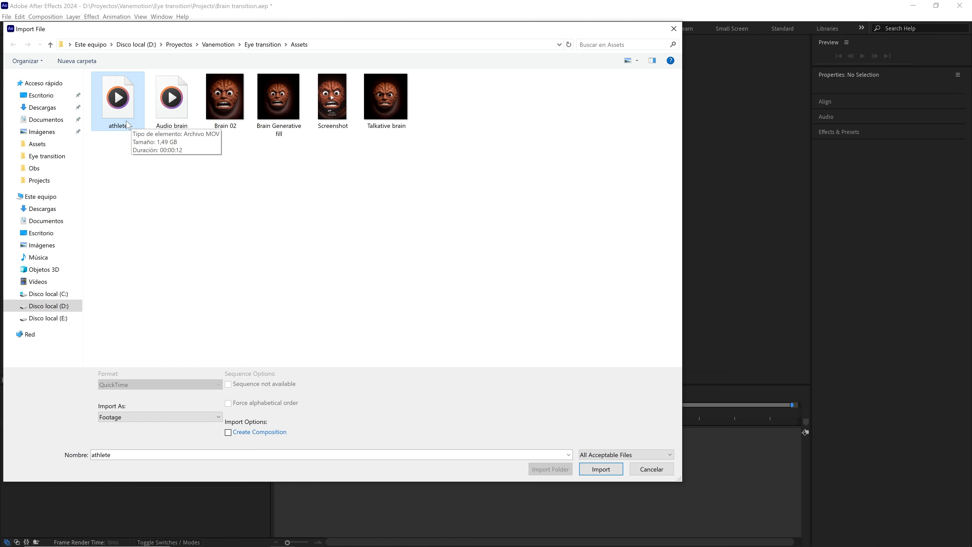
ctrl+click(386, 92)
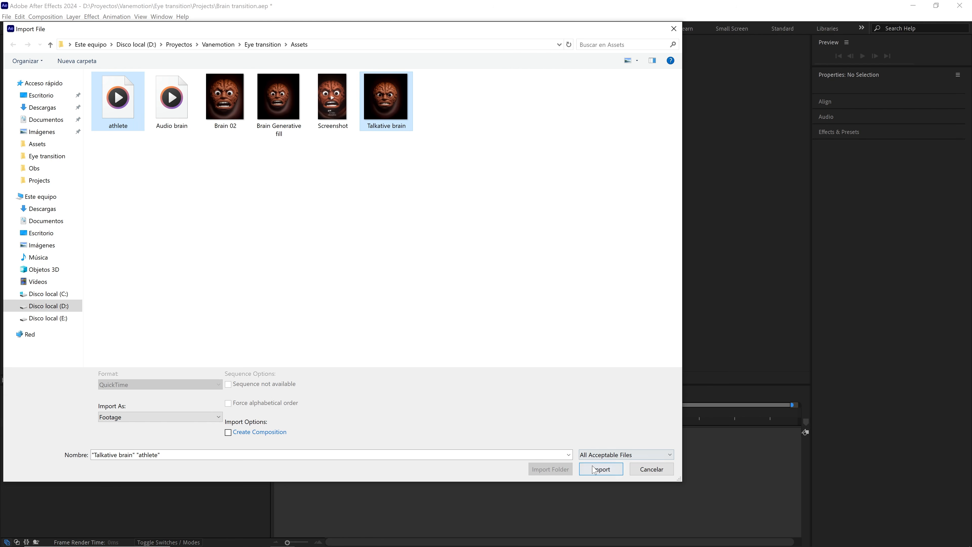
click(601, 468)
Put the imported footage into a new folder named assets.
drag(53, 145, 19, 378)
text(assets)
click(100, 206)
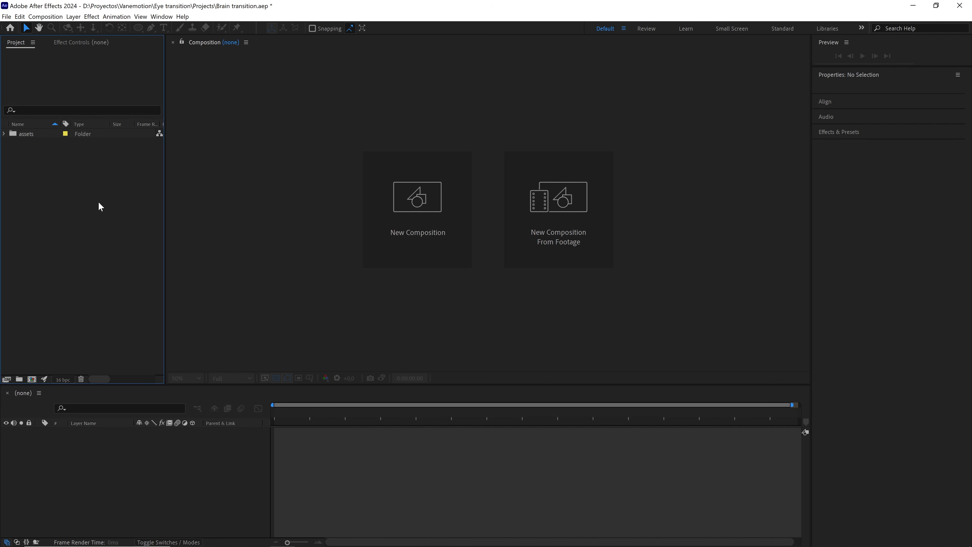
Create a new composition named Animation, 1080 x 1920 at 30 fps, lasting 10 seconds.
click(45, 16)
click(53, 27)
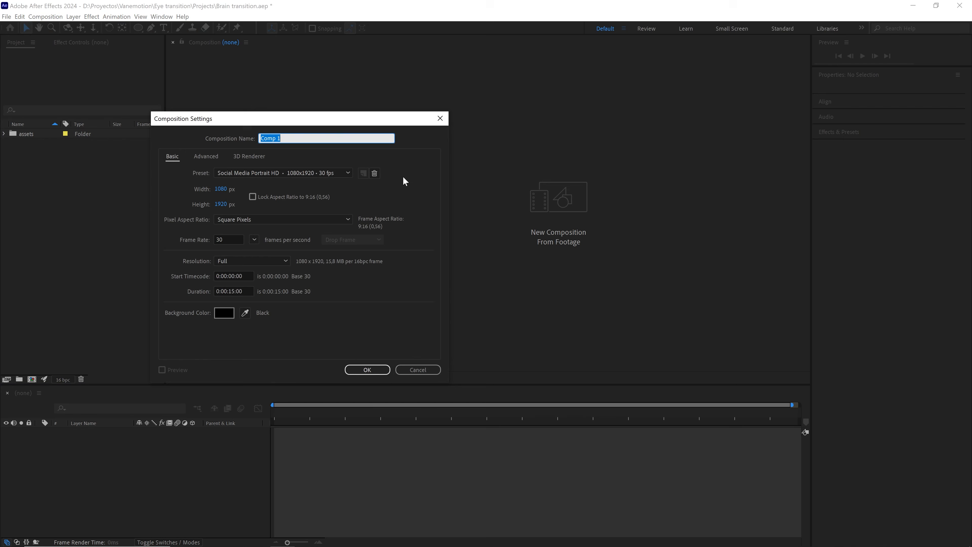
text(Animation)
click(221, 189)
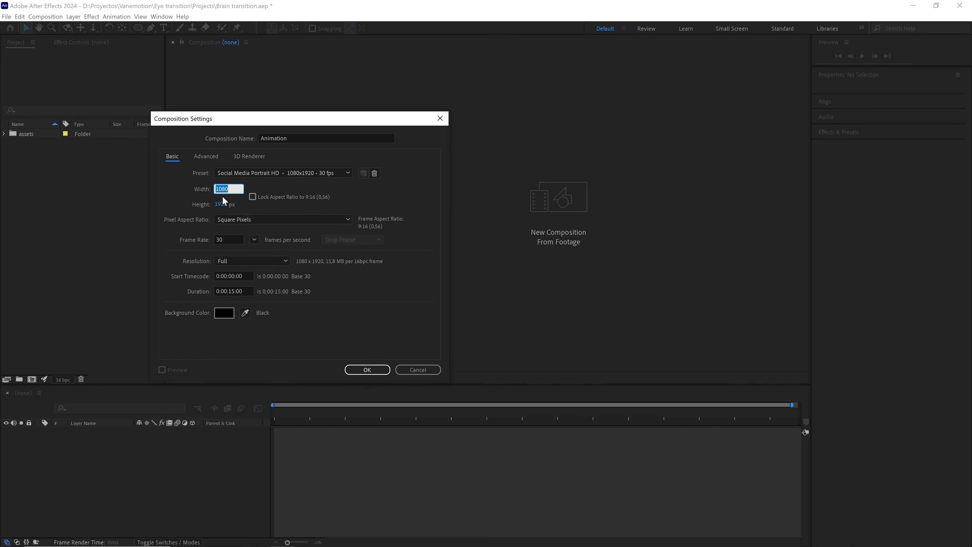
key(Tab)
key(Tab)
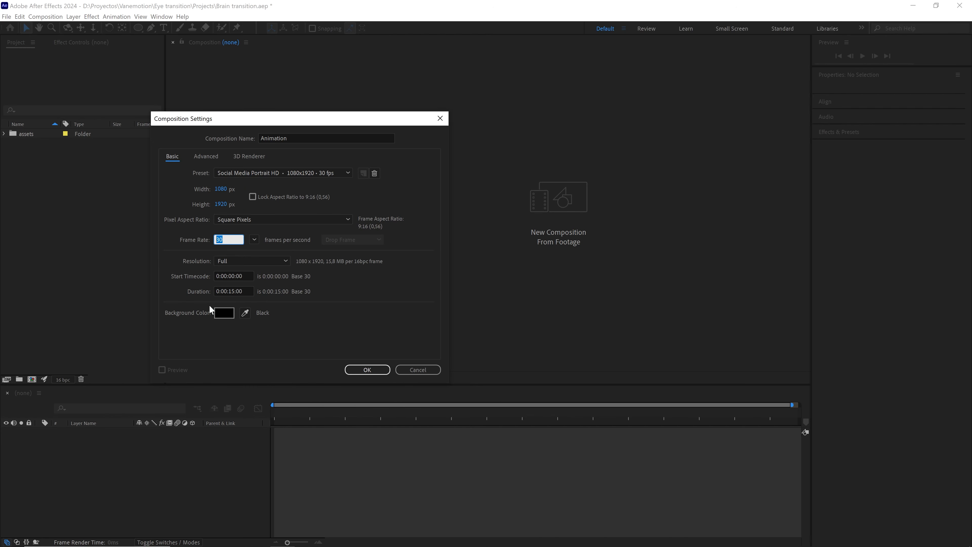
click(248, 290)
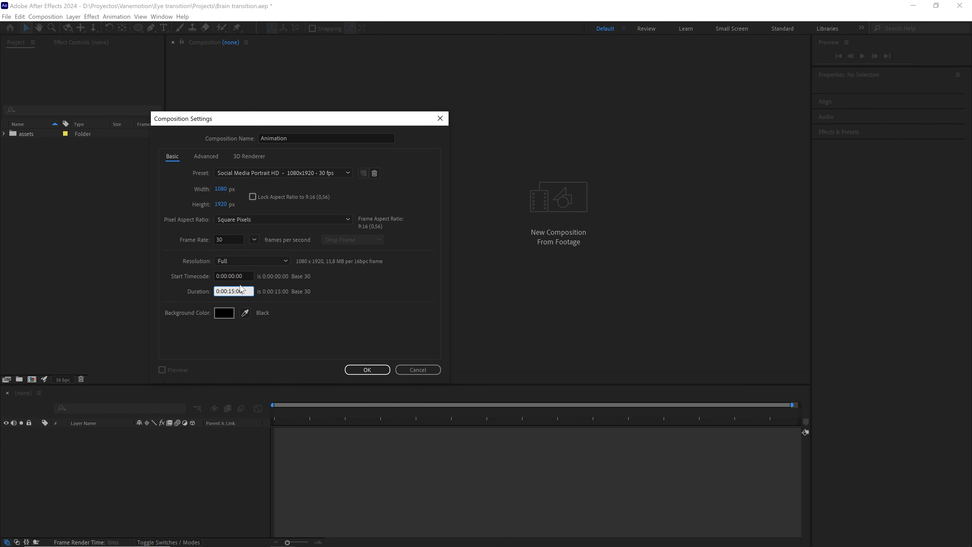
drag(249, 291, 175, 294)
text(1000)
click(367, 369)
Fit the viewer and add athlete.mov from the assets folder to the composition.
click(194, 378)
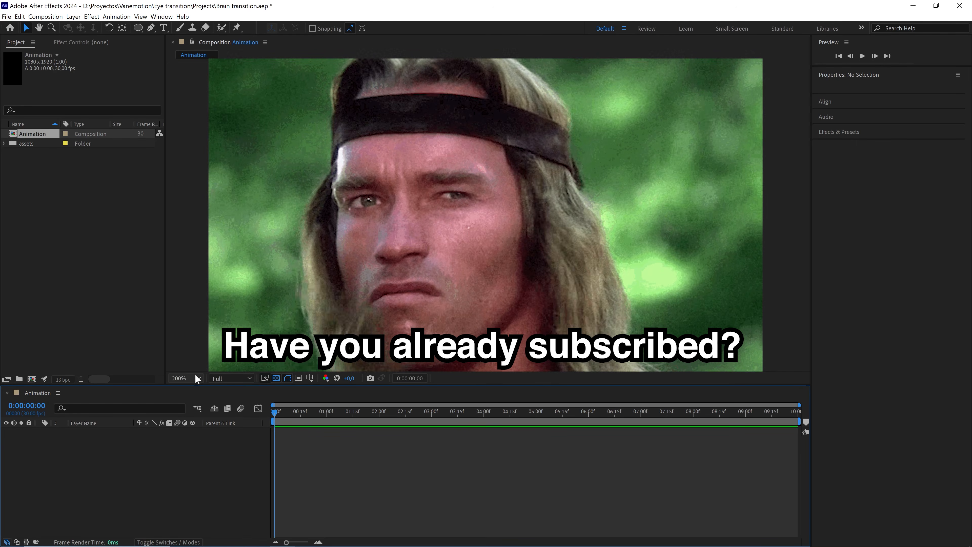
click(203, 202)
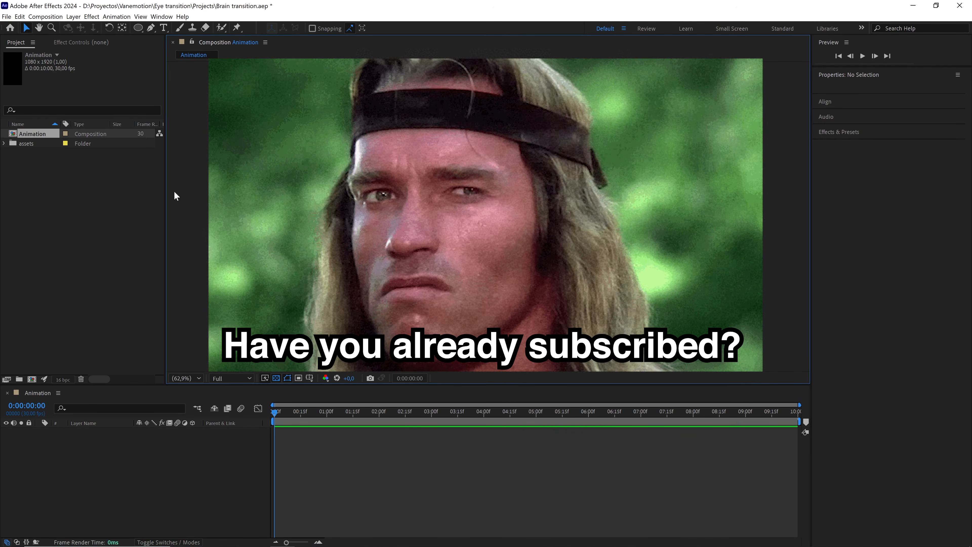
click(4, 143)
click(69, 154)
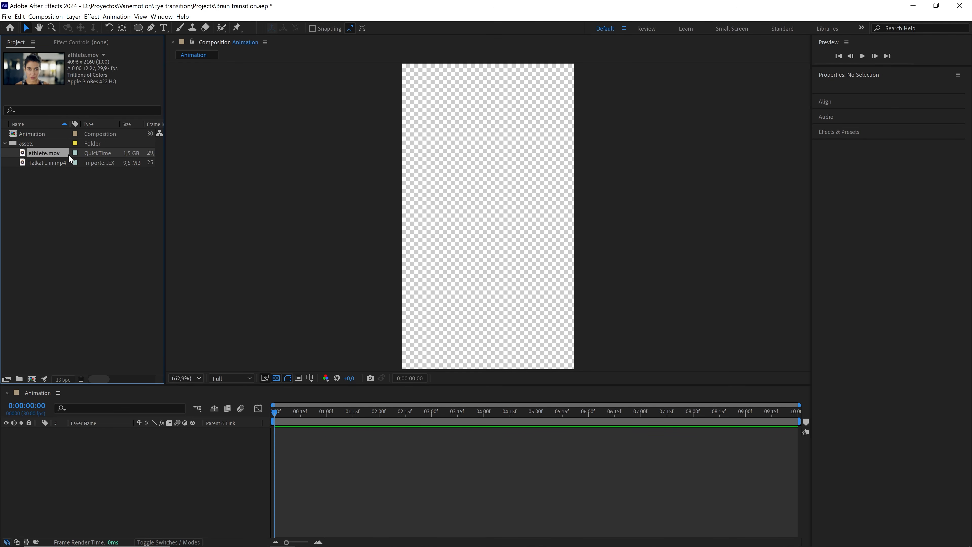
drag(162, 443, 162, 444)
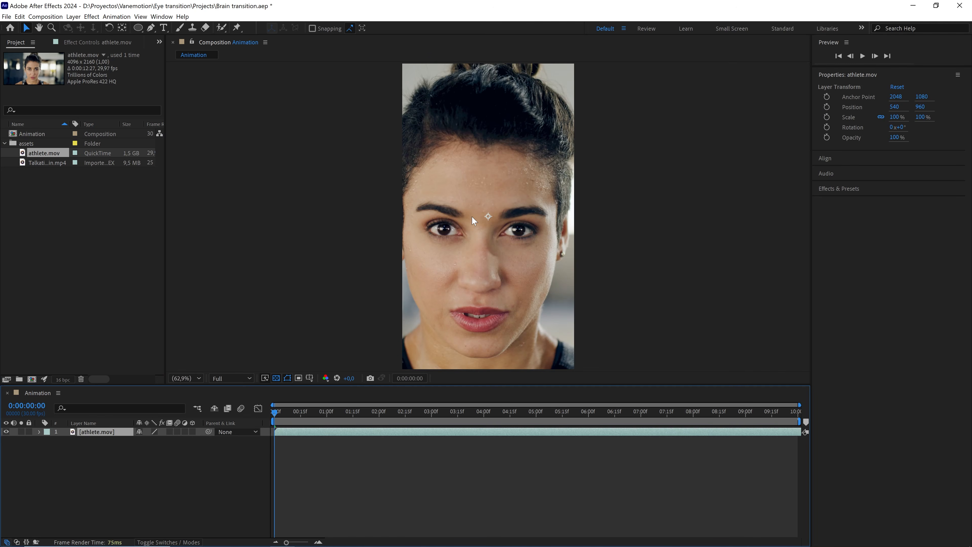
Enable 3D on the athlete layer.
scroll(484, 204, down, 1)
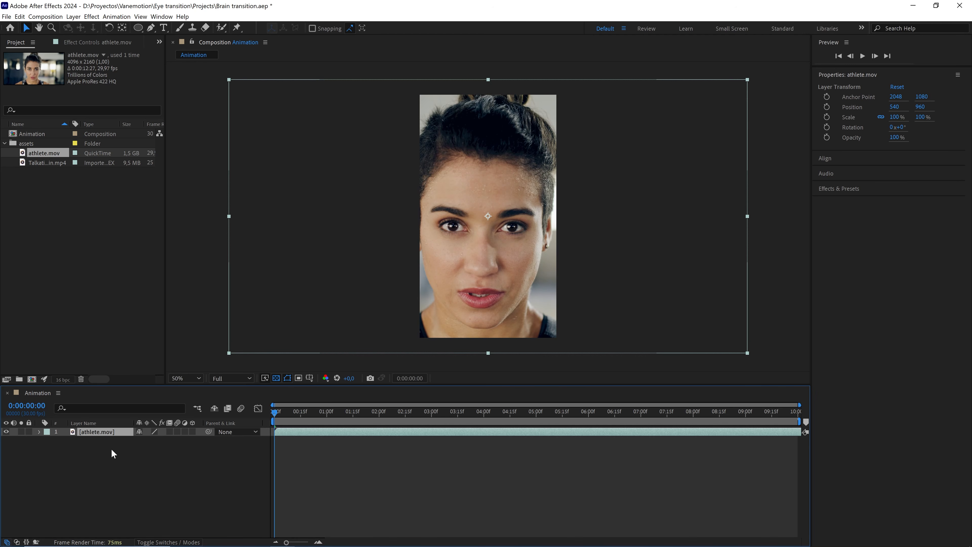
key(F4)
key(F4)
click(192, 431)
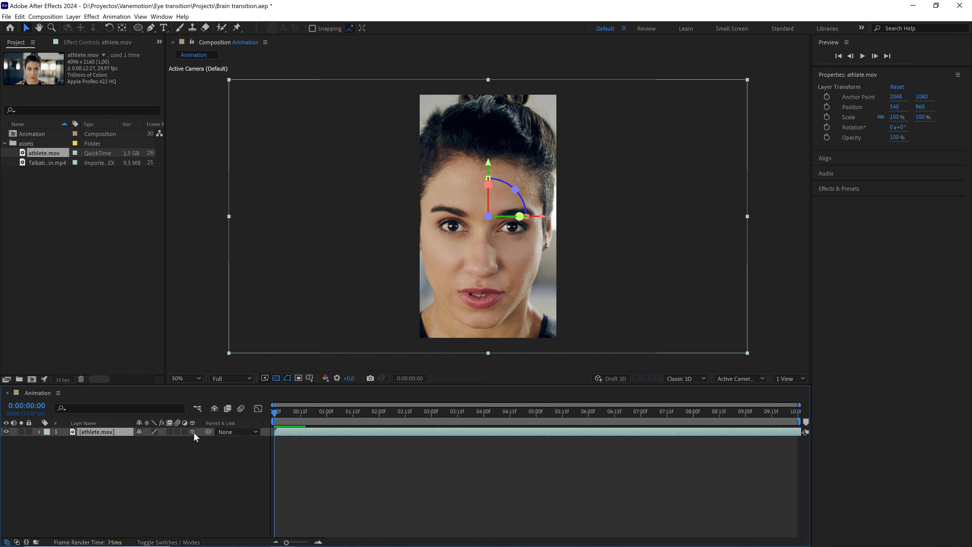
Set the athlete layer's position to 550, 850, 0.
key(p)
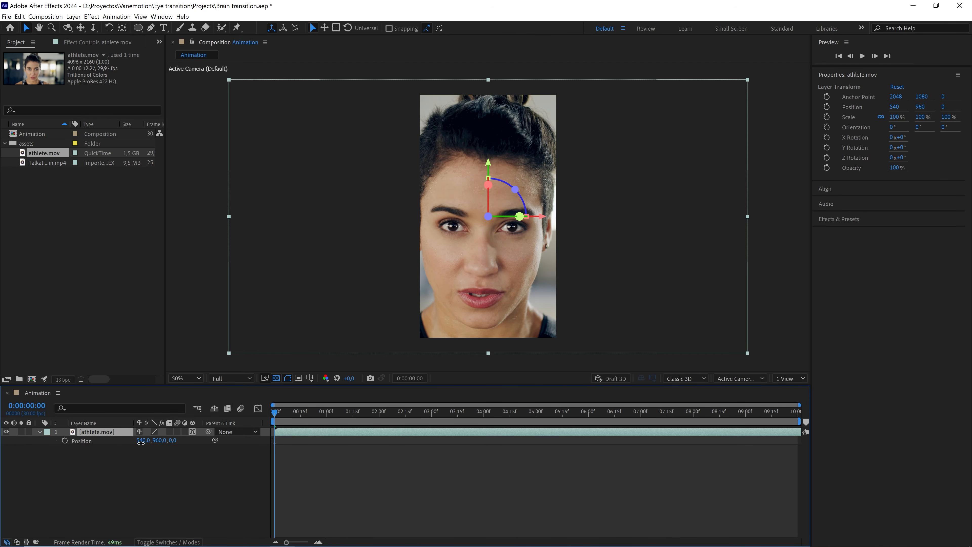
mouse_move(142, 440)
mouse_down()
mouse_move(158, 440)
mouse_move(107, 449)
mouse_move(134, 453)
mouse_up()
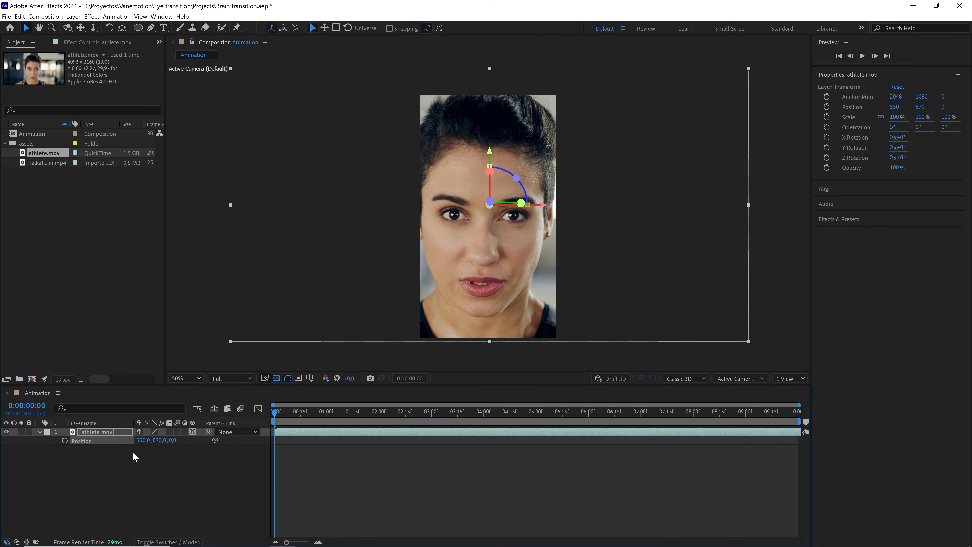
text(850)
click(172, 476)
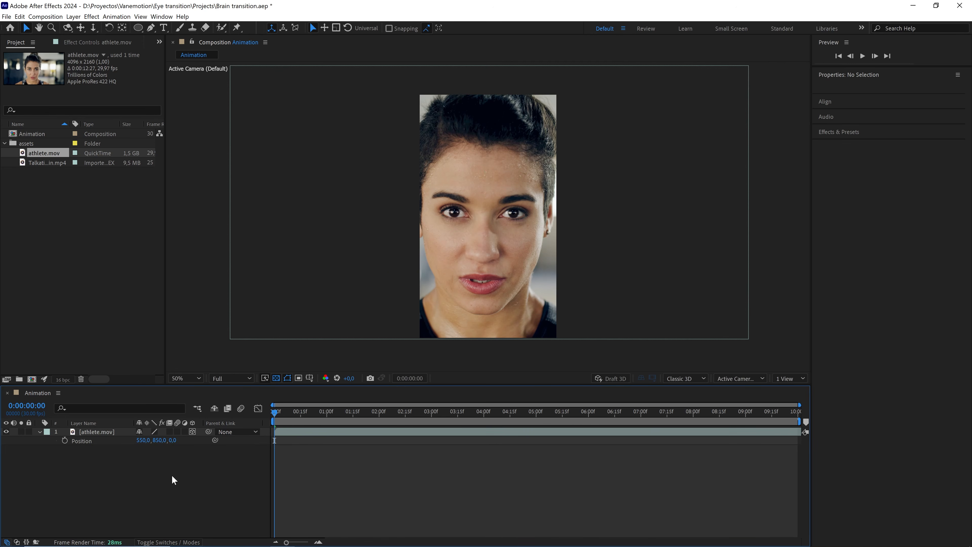
Add a One-Node Camera layer using the 35mm preset.
right_click(129, 484)
mouse_move(173, 385)
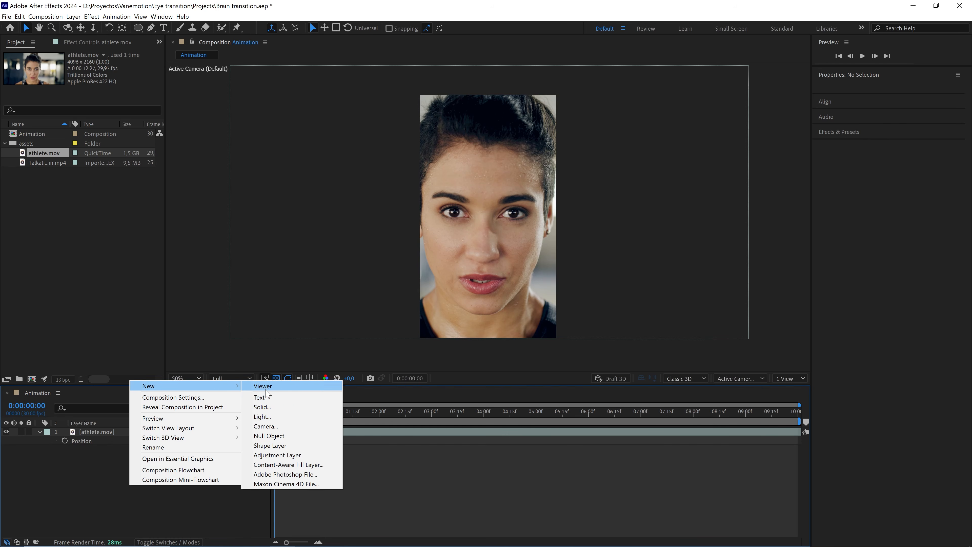
click(284, 427)
click(386, 128)
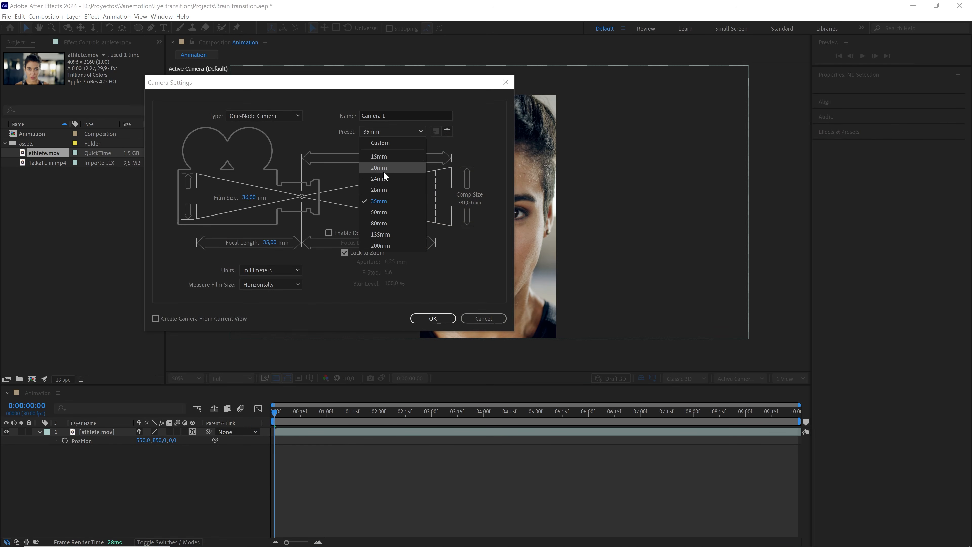
click(384, 201)
click(277, 115)
click(270, 124)
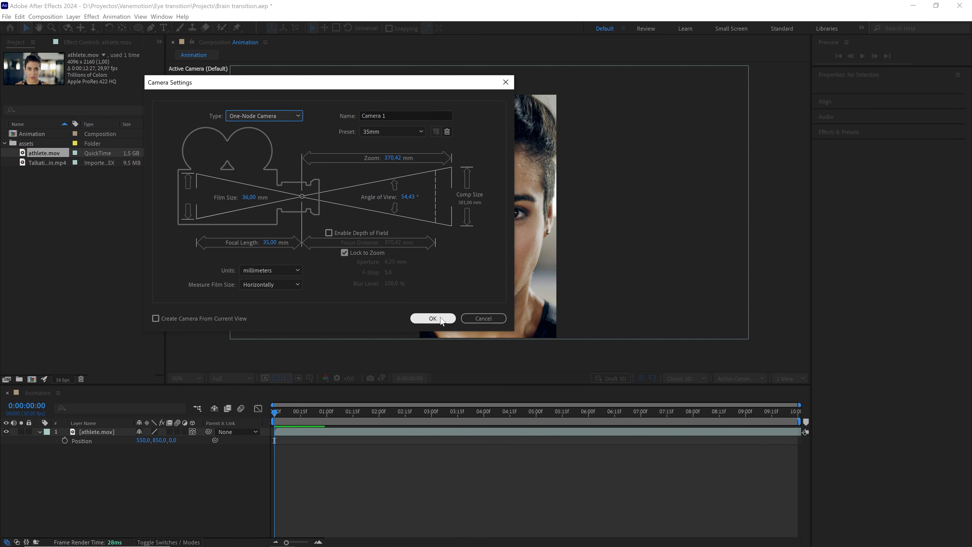
click(433, 318)
Add a new Null Object layer to the composition.
right_click(178, 497)
mouse_move(270, 400)
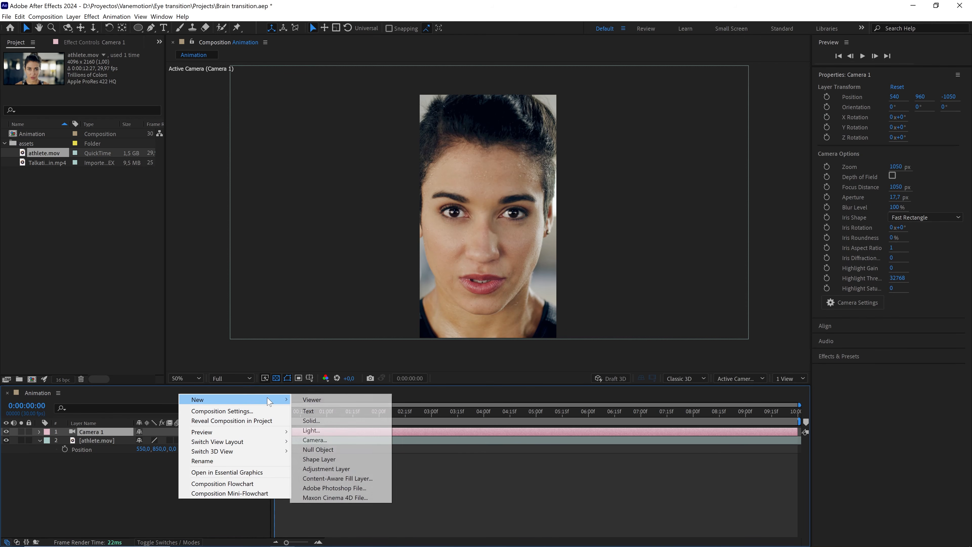
click(318, 449)
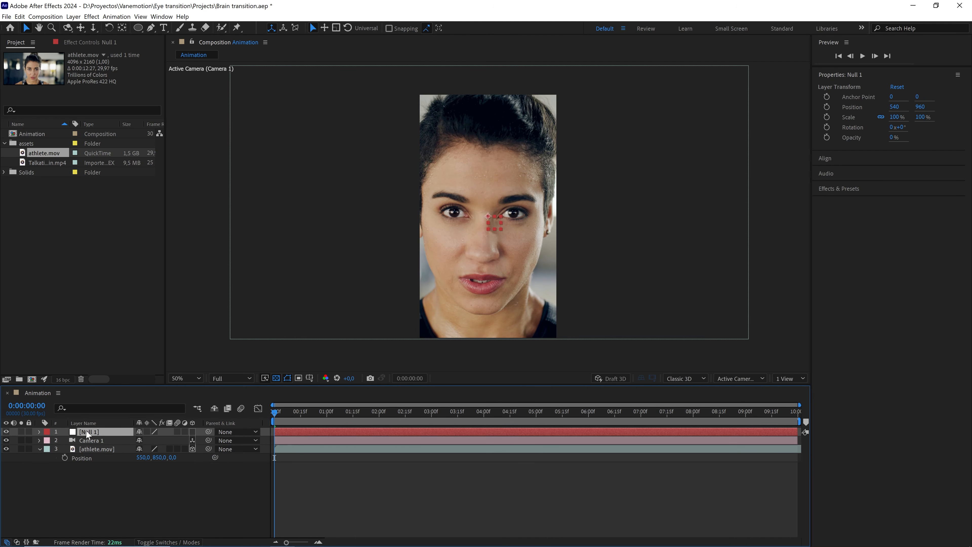
Enable 3D on the null layer and parent Camera 1 to Null 1.
click(192, 432)
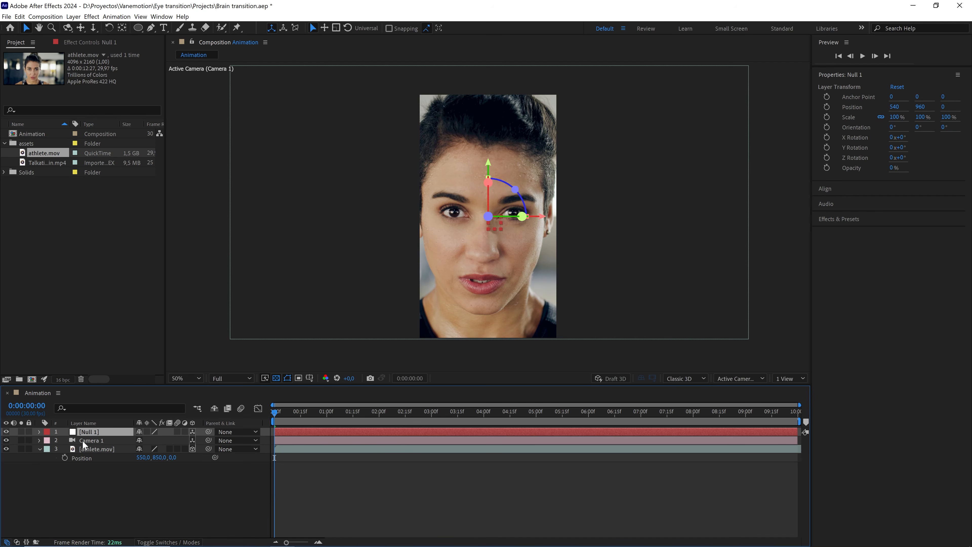
click(99, 441)
drag(208, 440, 97, 435)
Set a Position keyframe on Null 1 at the start and move the time indicator to 0:00:01:20.
key(p)
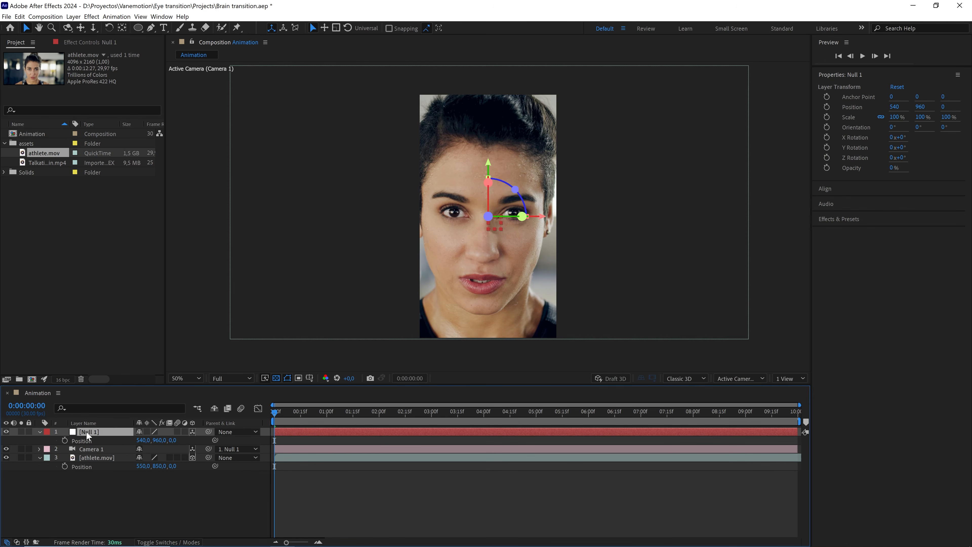
click(64, 440)
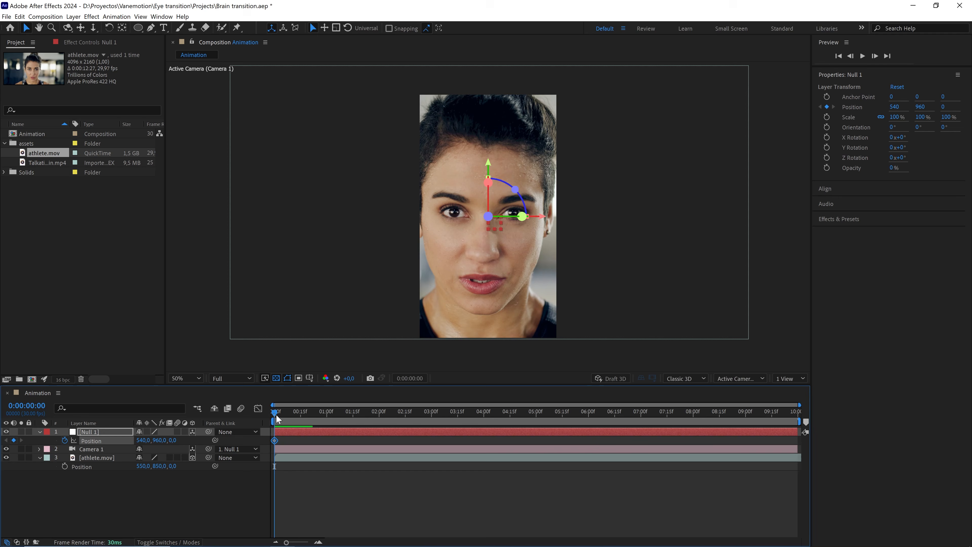
drag(276, 414, 363, 418)
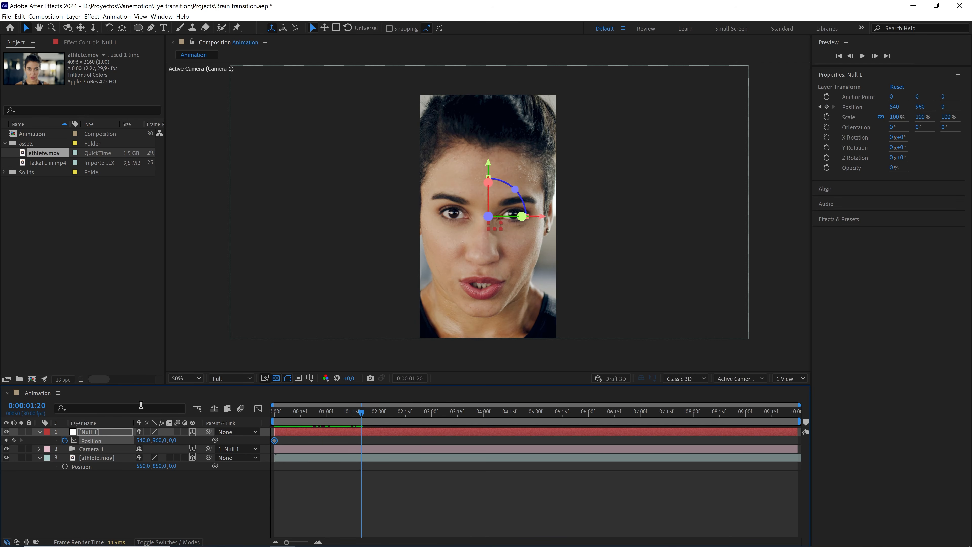
Scrub the null's Position values at 0:00:01:20 to push the camera in toward the eye.
drag(173, 440, 495, 271)
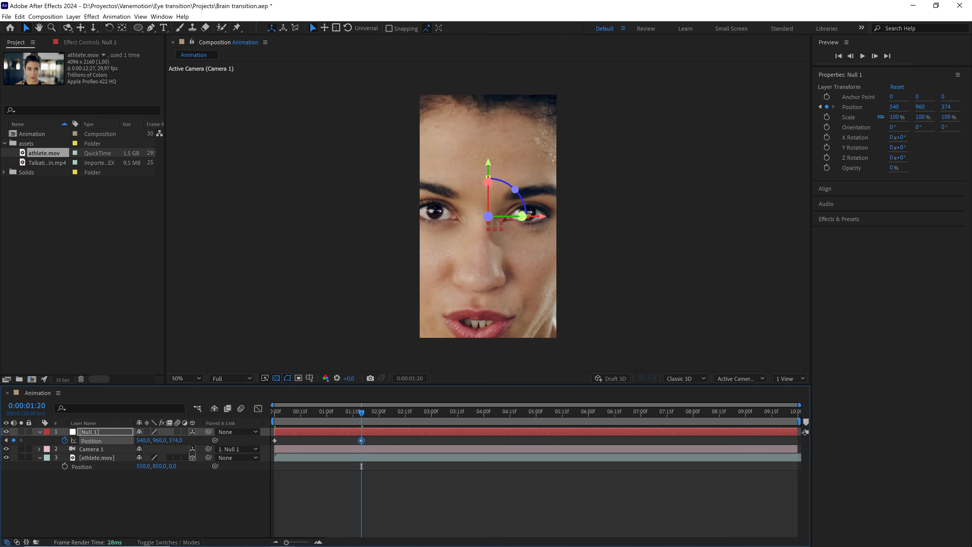
key(period)
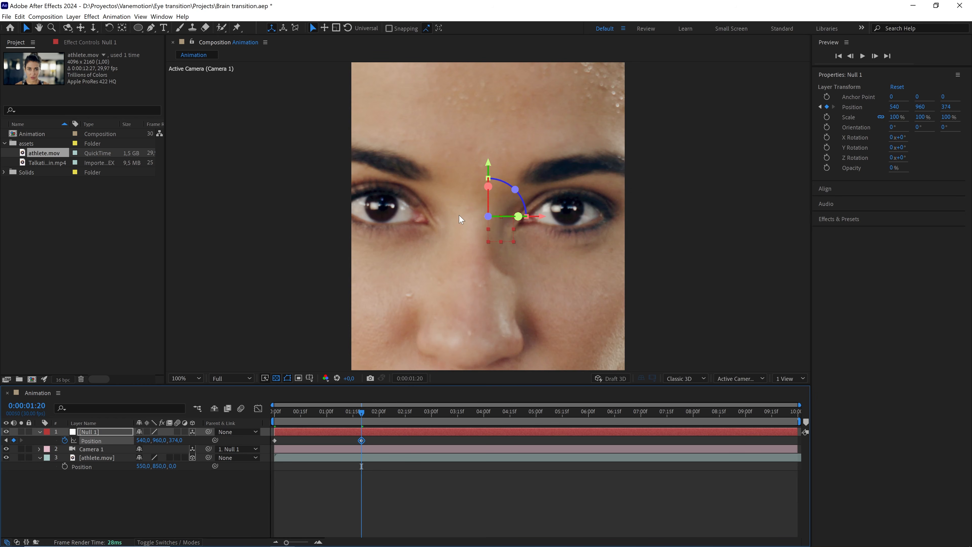
key(comma)
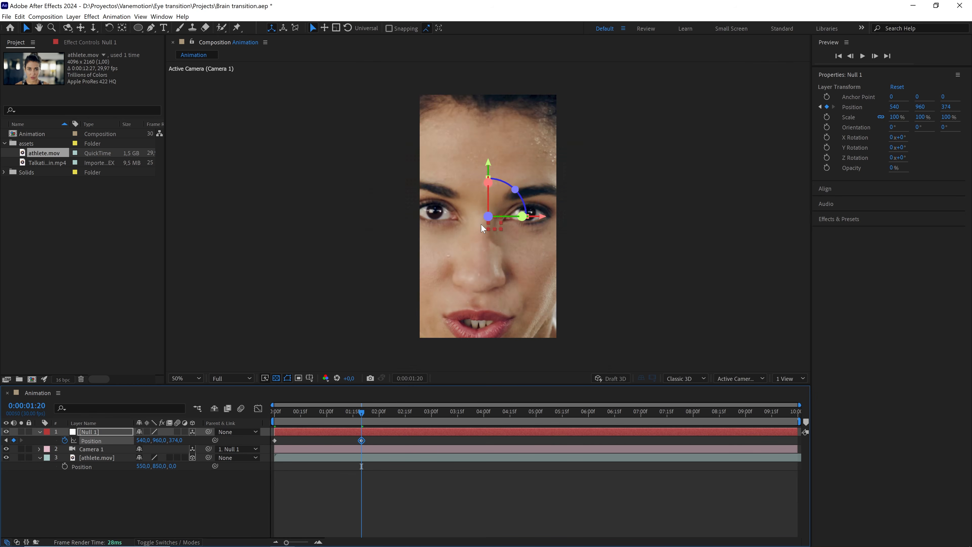
drag(175, 440, 290, 441)
drag(140, 440, 155, 444)
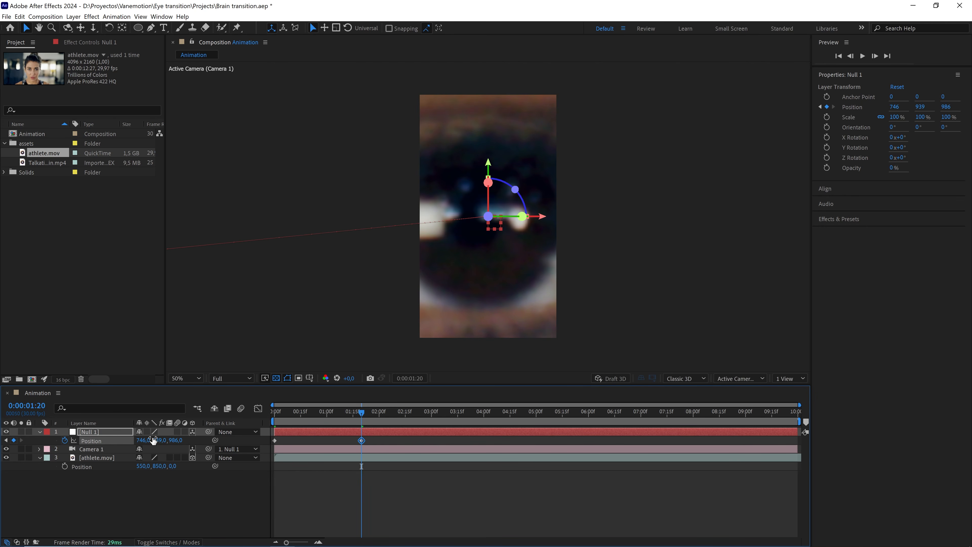
Set the null's X position to 760 and Y position to 940.
click(144, 440)
text(760)
click(165, 503)
click(161, 439)
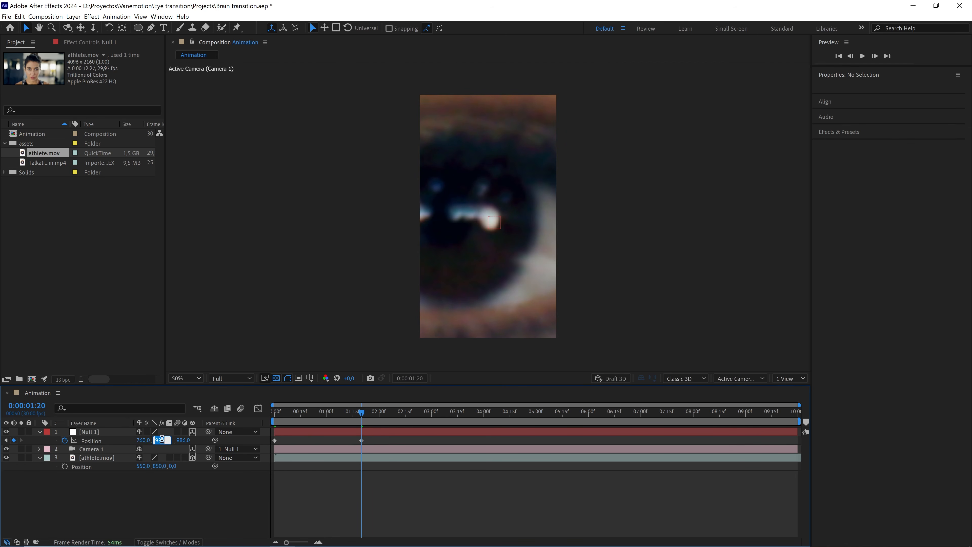
text(940,0)
key(Return)
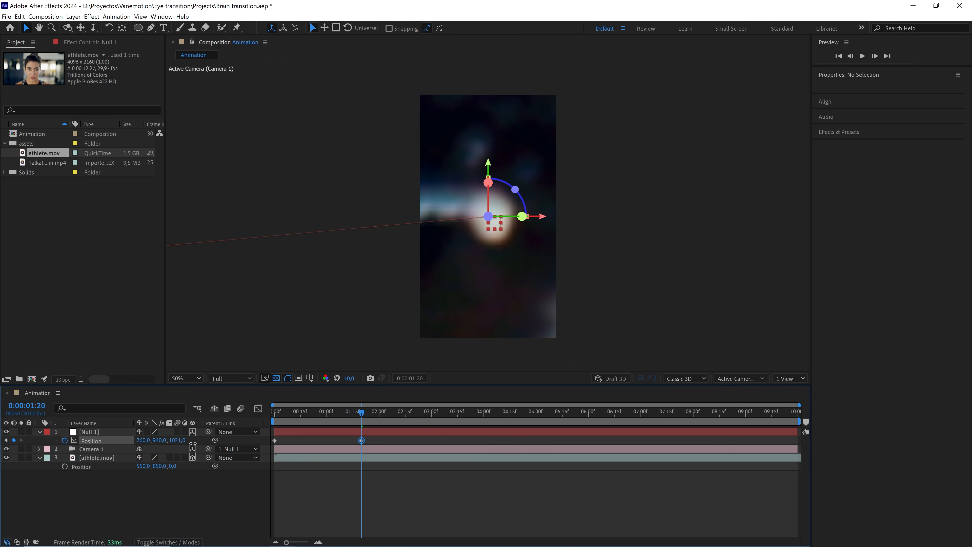
Set the null's Z position to 1080 and apply Easy Ease to both Position keyframes.
drag(190, 443, 198, 444)
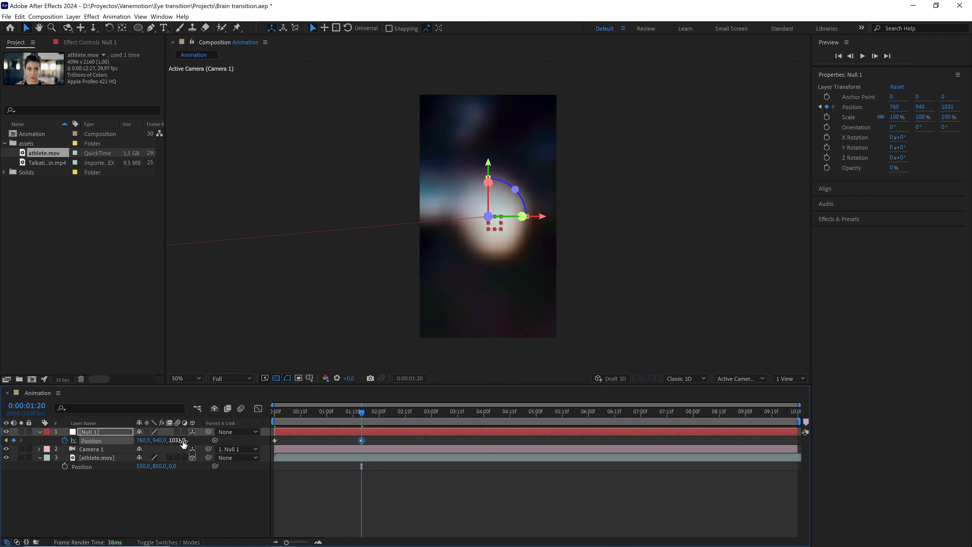
drag(179, 440, 198, 440)
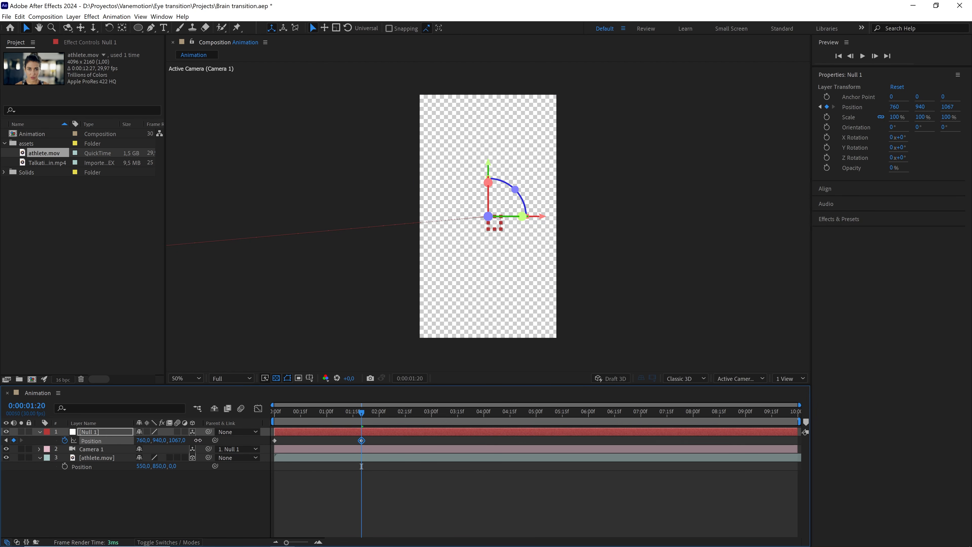
click(176, 440)
text(10)
key(Return)
key(F9)
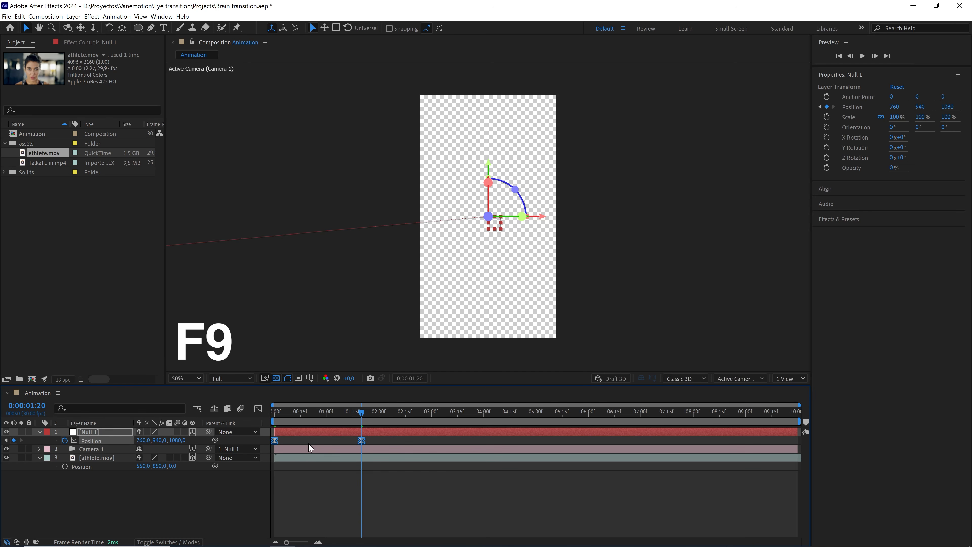
Open the Graph Editor and set the first keyframe's outgoing velocity influence to 75%.
click(258, 409)
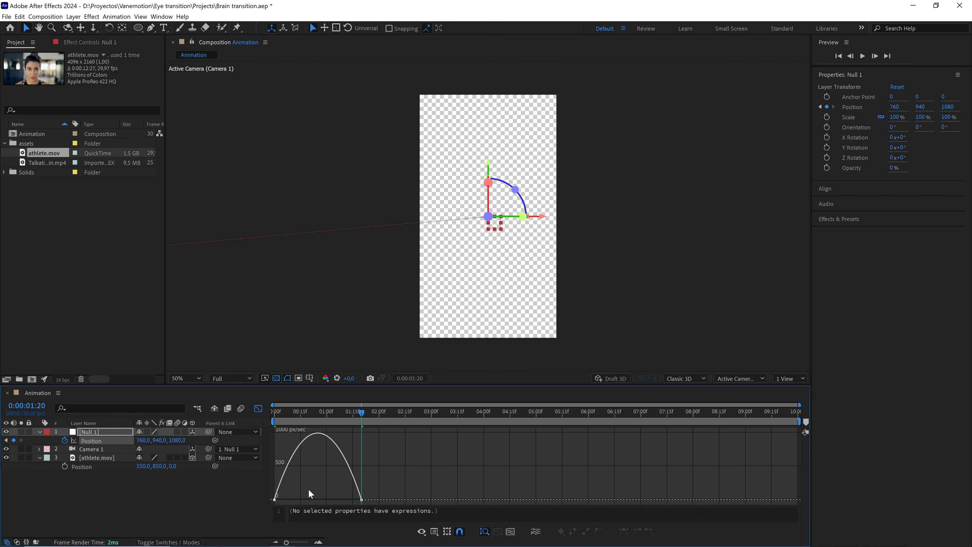
double_click(275, 500)
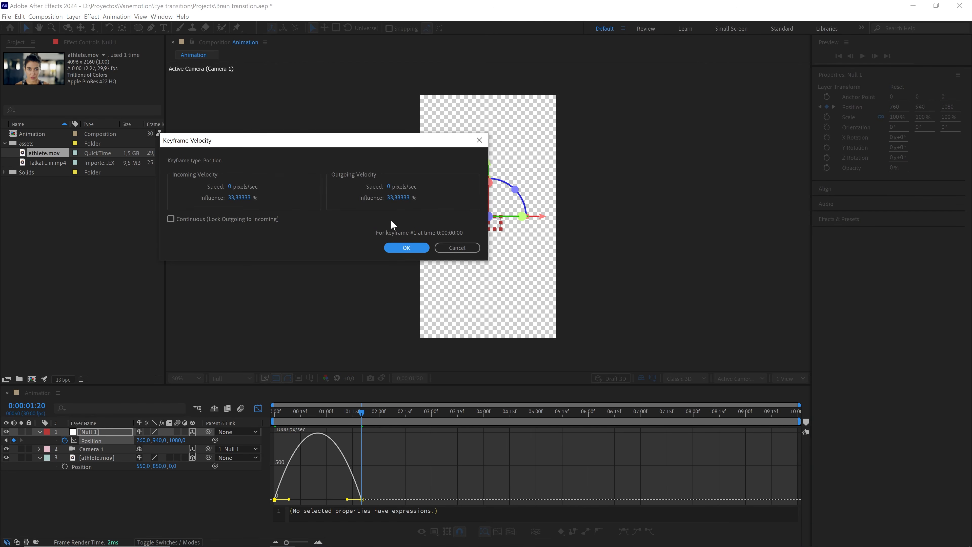
click(397, 201)
text(75)
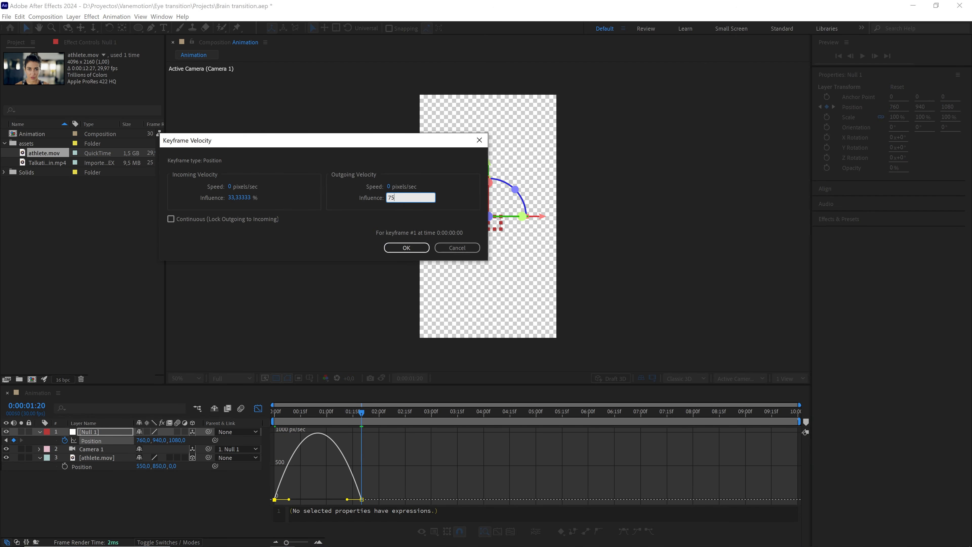
click(405, 248)
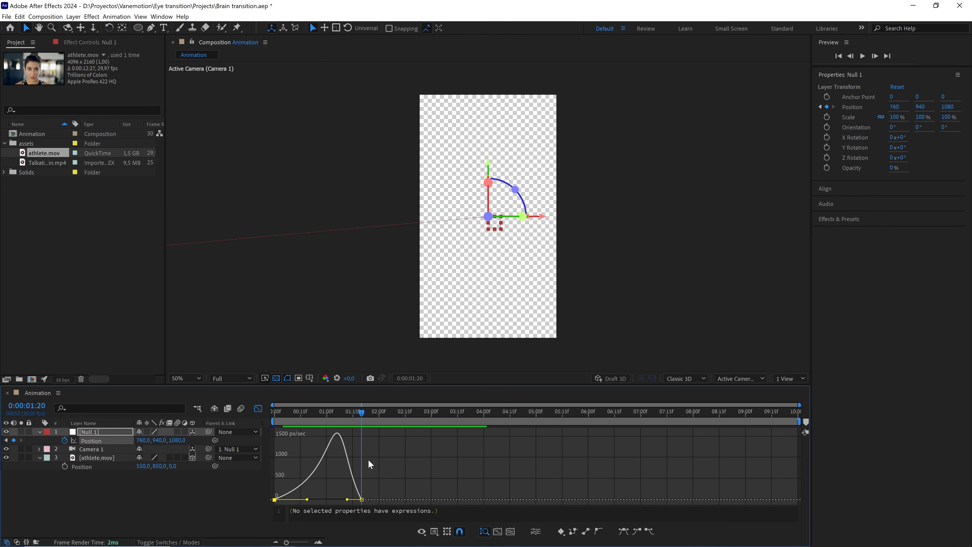
Close the Graph Editor and preview the camera push-in from the start.
drag(384, 478, 340, 508)
click(257, 406)
drag(361, 411, 264, 417)
click(319, 474)
key(space)
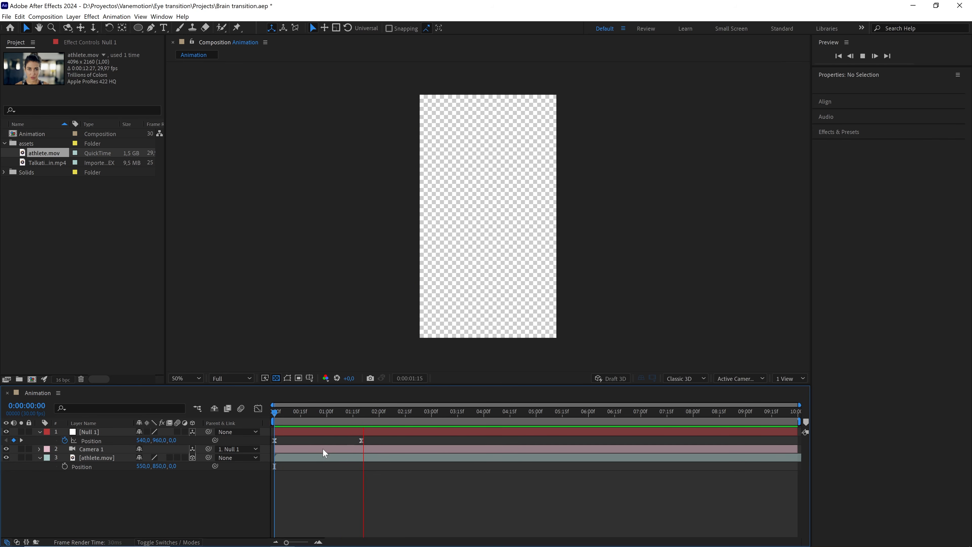
mouse_move(331, 414)
mouse_down()
mouse_move(308, 420)
mouse_move(345, 420)
mouse_up()
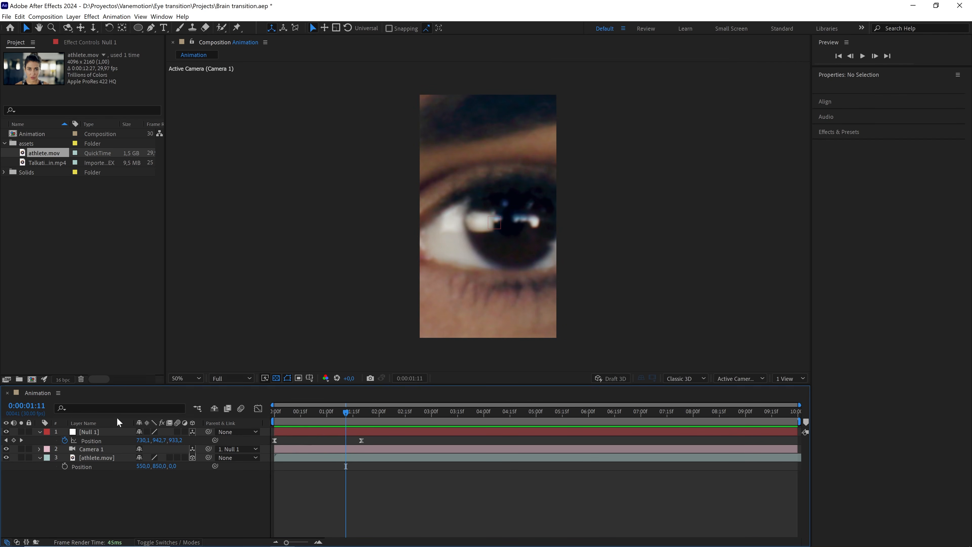
Switch to a two-view layout with Top view and bend the null's motion path with the Pen tool.
click(104, 431)
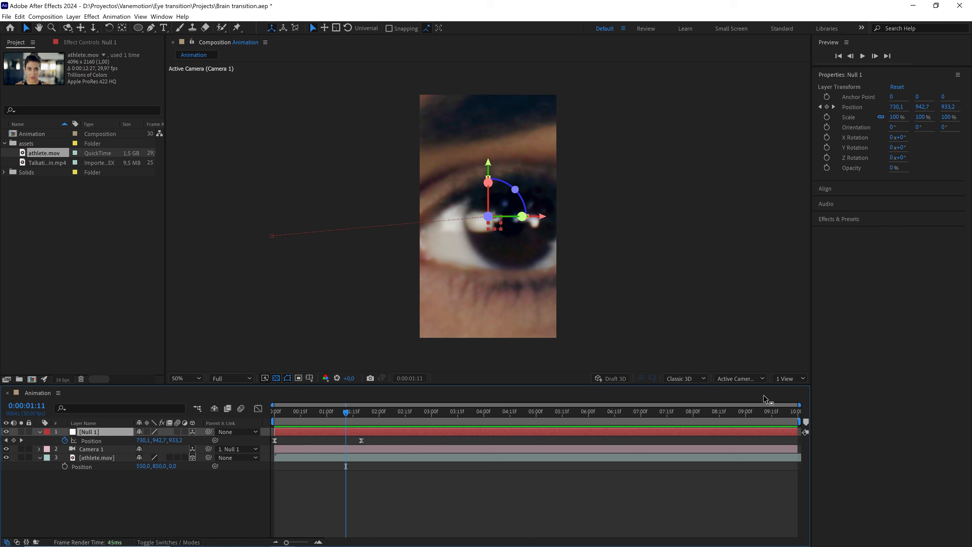
click(792, 377)
click(794, 405)
drag(355, 164, 350, 196)
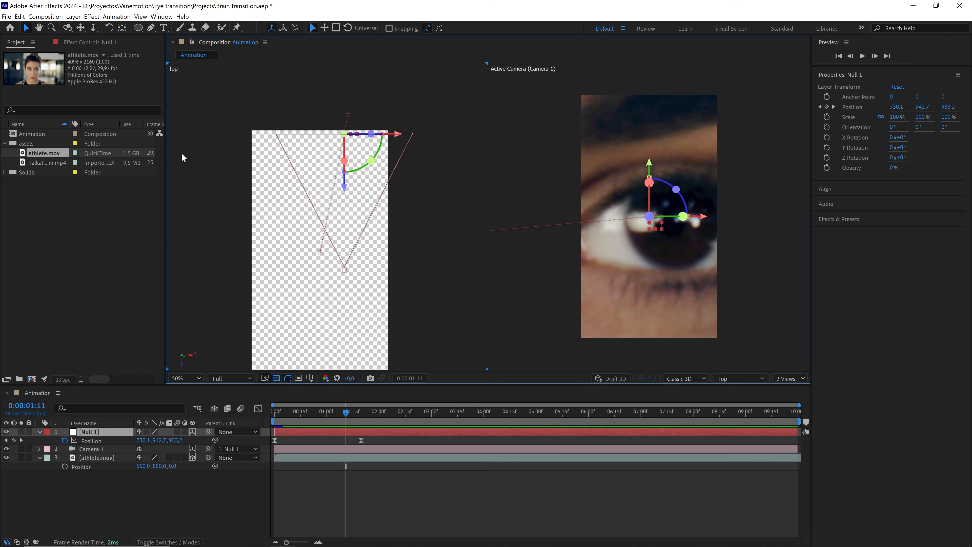
click(151, 28)
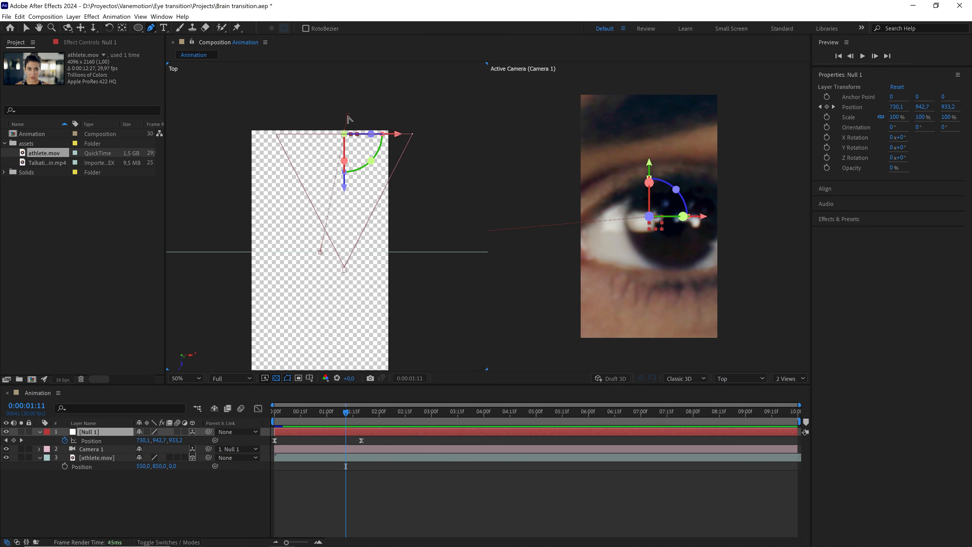
drag(348, 116, 346, 178)
click(370, 483)
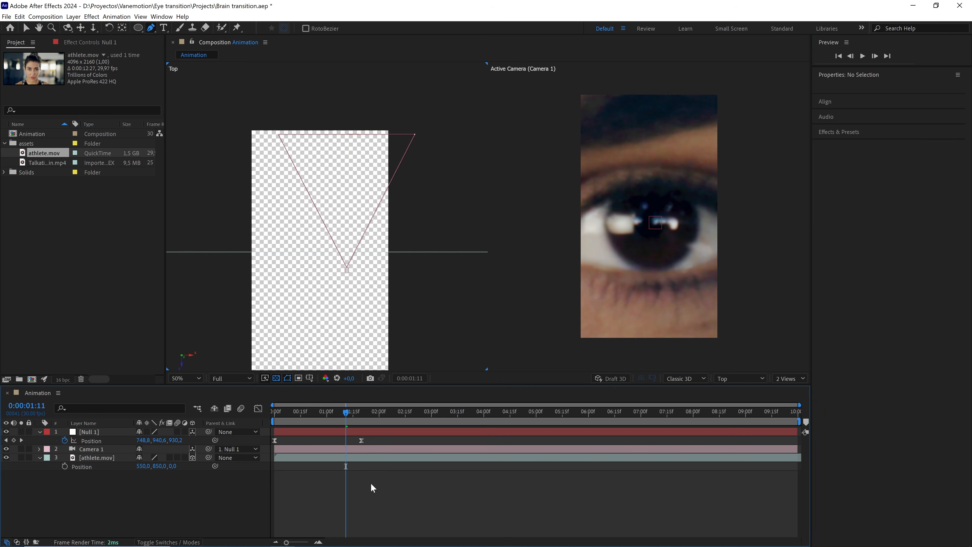
Preview the adjusted camera move and switch the viewer back to a single view.
click(346, 431)
drag(346, 412, 289, 411)
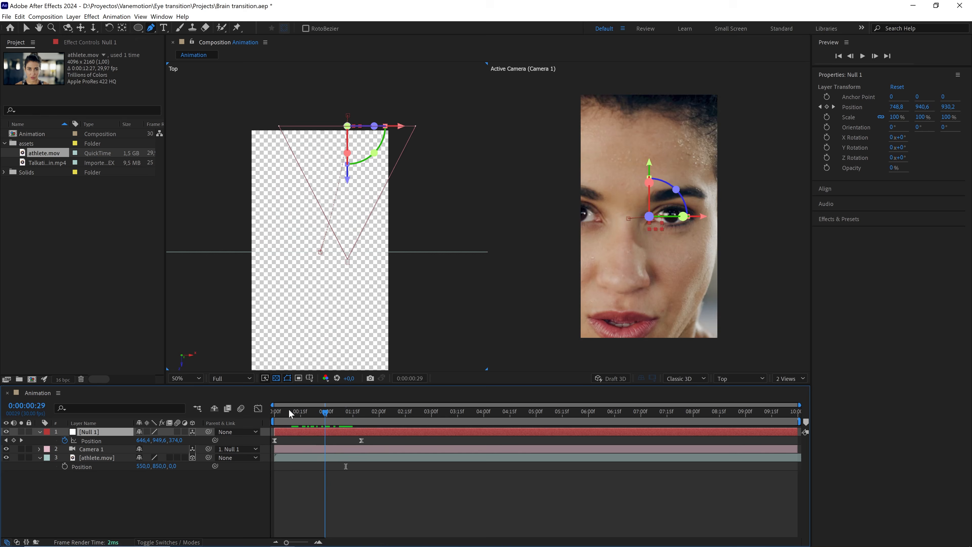
key(space)
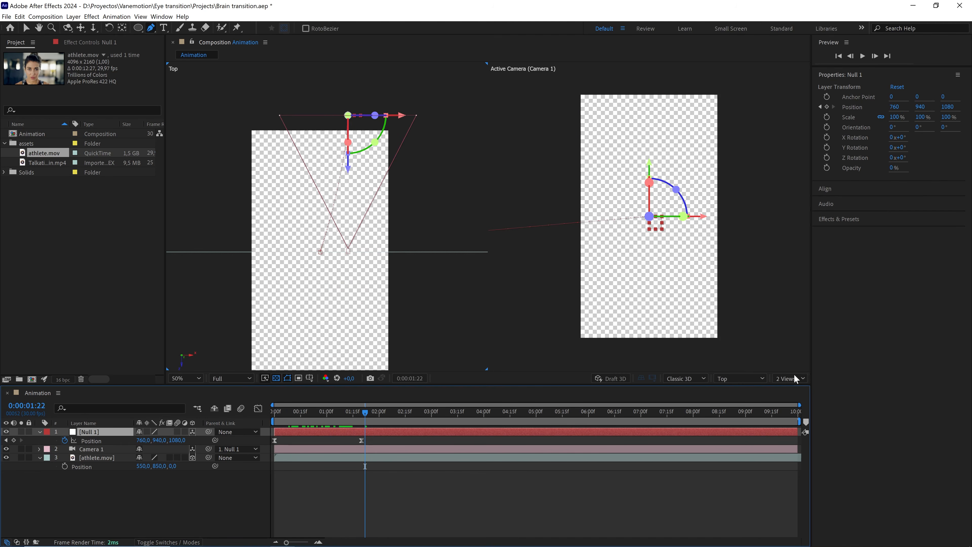
click(789, 378)
click(792, 389)
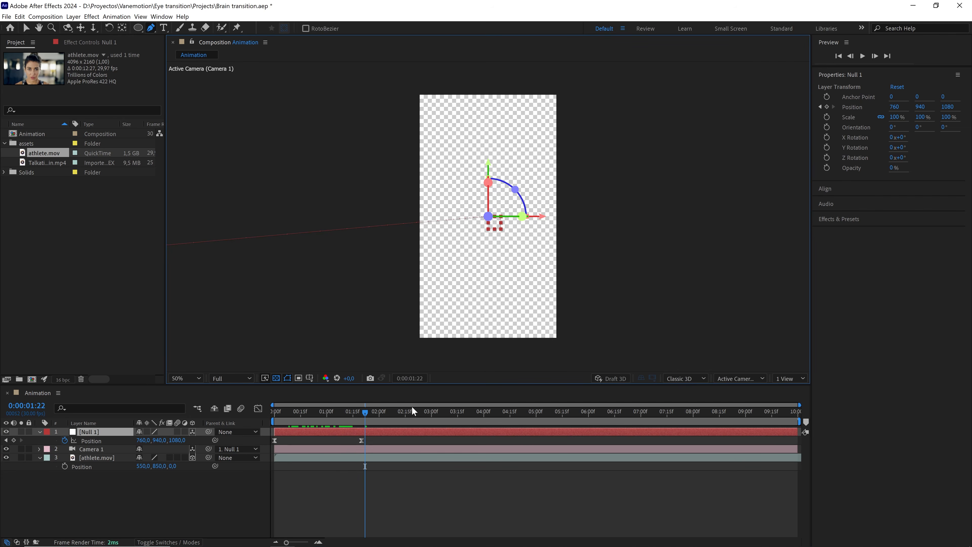
At the timeline start, draw an elliptical mask around the iris on the athlete layer with the Ellipse tool.
drag(364, 412, 261, 425)
click(246, 494)
scroll(505, 226, up, 2)
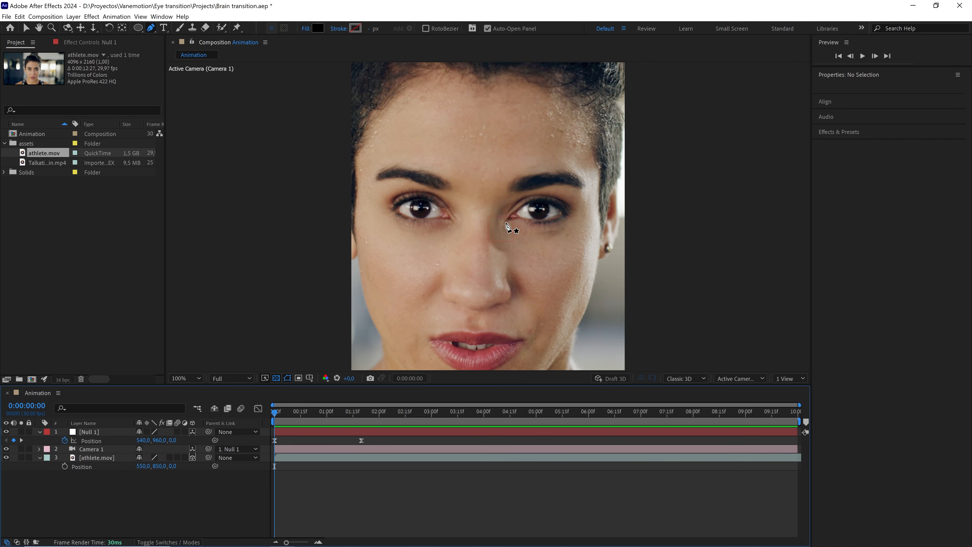
scroll(597, 211, up, 2)
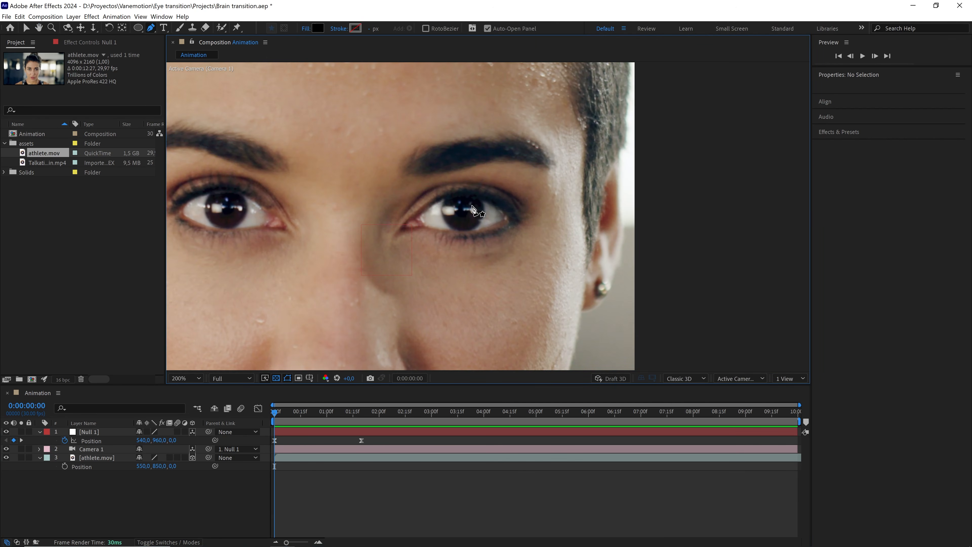
click(103, 458)
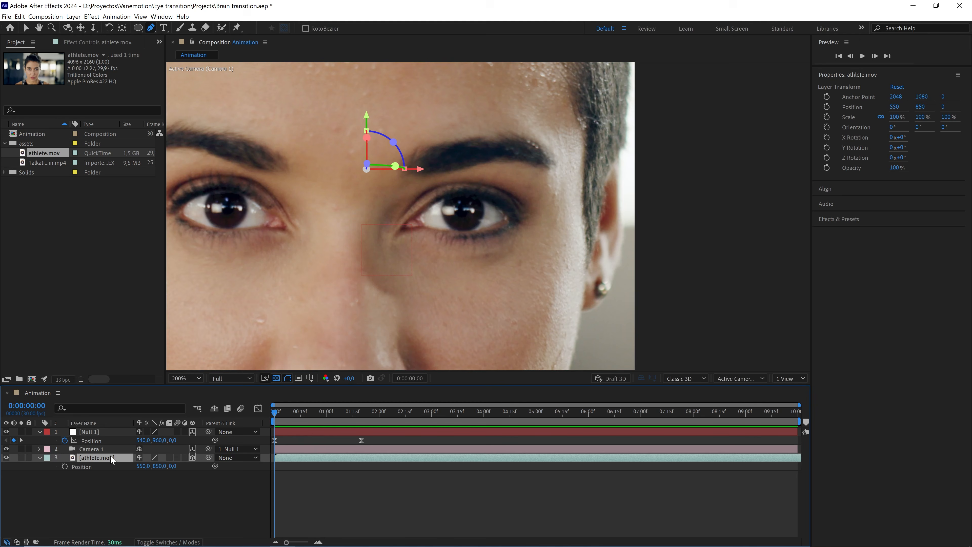
drag(138, 27, 182, 50)
scroll(509, 202, up, 2)
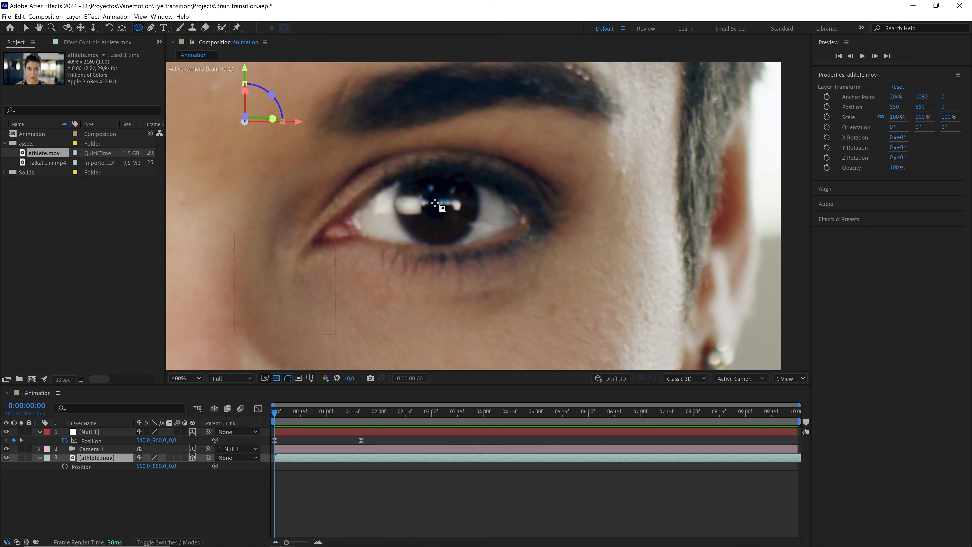
drag(434, 203, 481, 248)
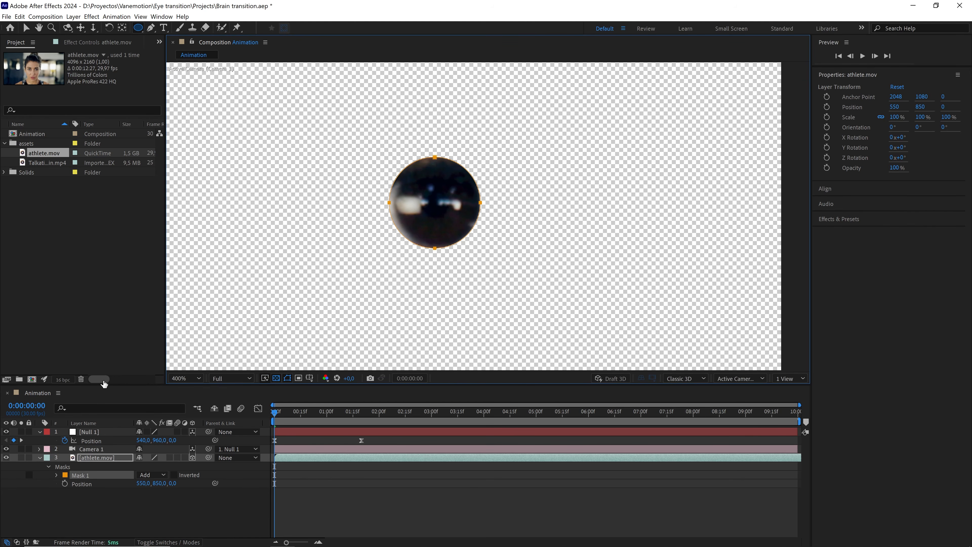
Set Mask 1's mode to None and return to the Selection tool.
click(152, 474)
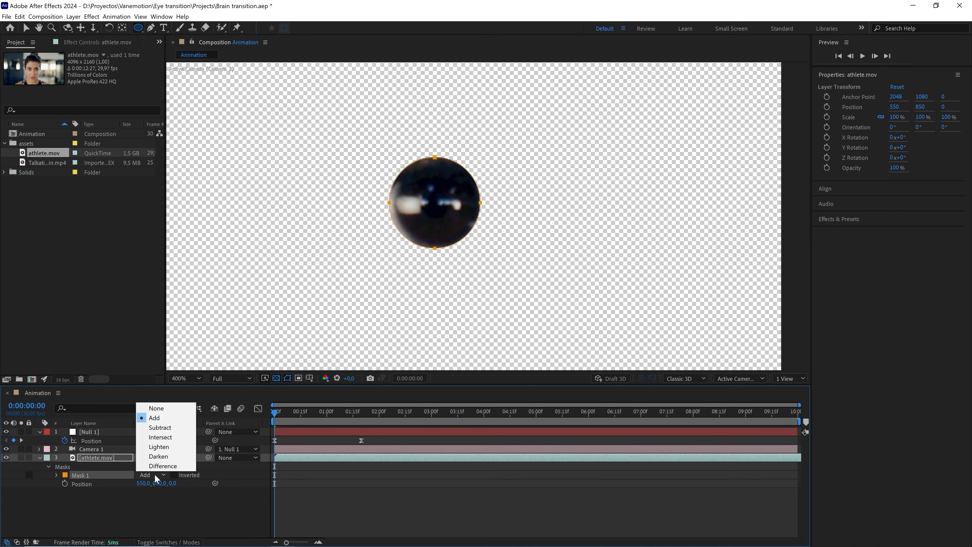
click(168, 407)
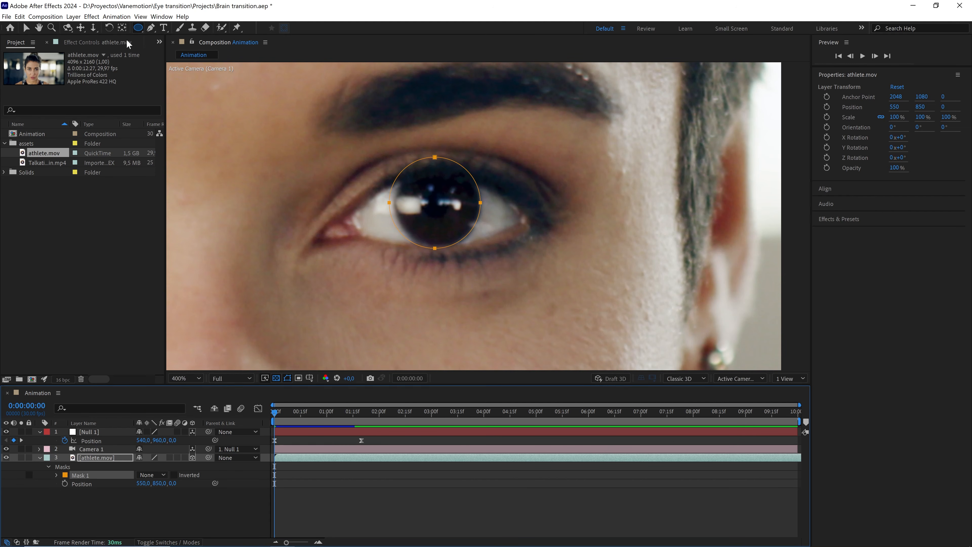
click(27, 27)
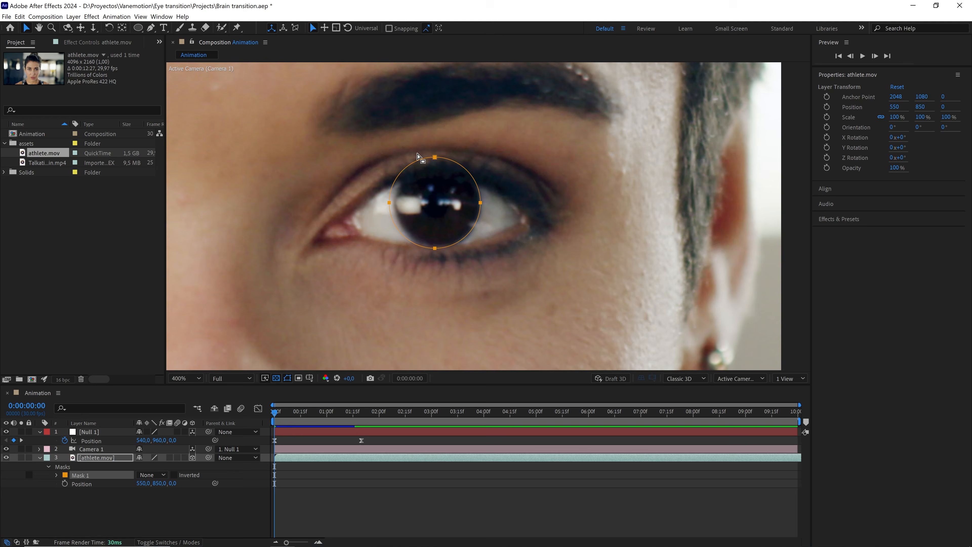
Reshape Mask 1 to fit the iris by moving its side vertices outward and pulling the top vertex down.
scroll(417, 159, up, 2)
click(372, 205)
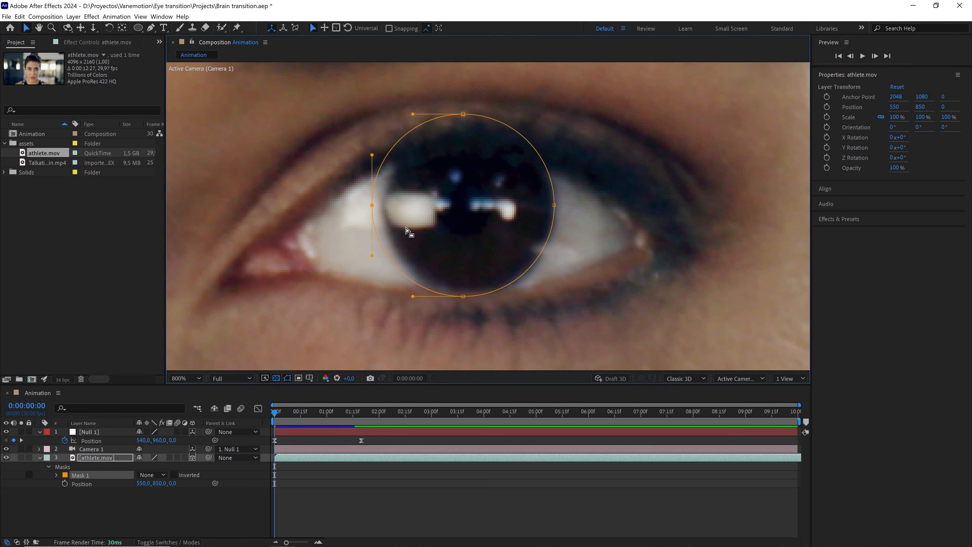
drag(372, 204, 379, 205)
drag(463, 296, 467, 297)
click(463, 114)
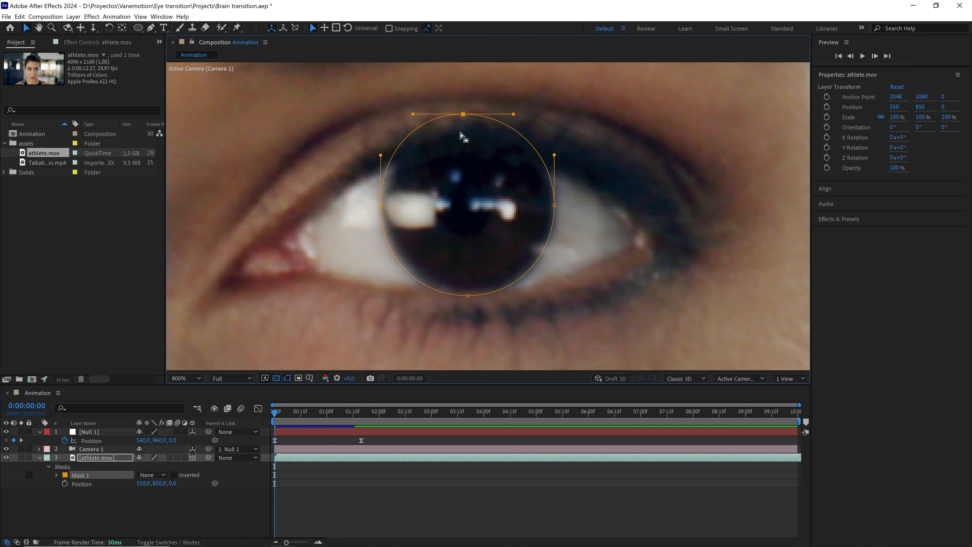
drag(463, 114, 464, 139)
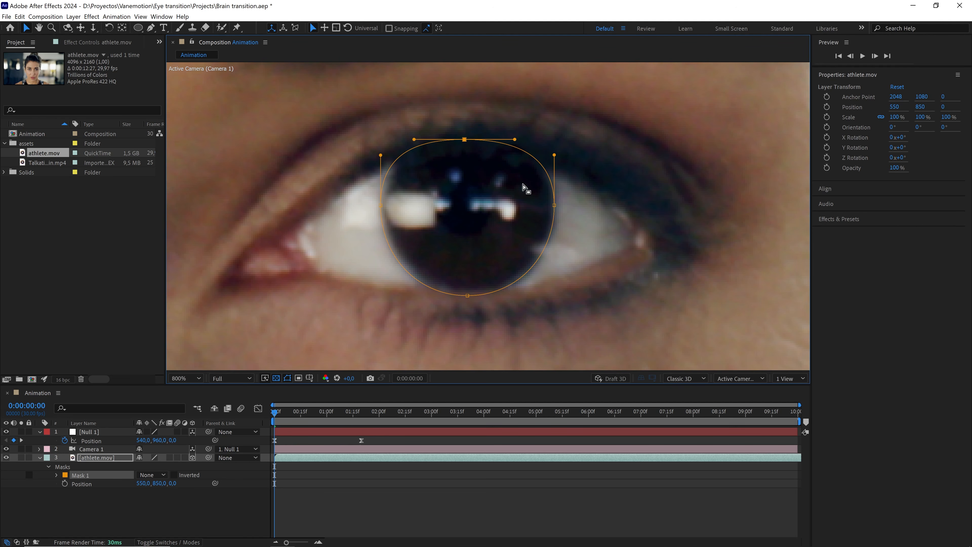
Check the mask against the footage, then track Mask 1 forward with the Position, Scale & Rotation method.
key(comma)
key(comma)
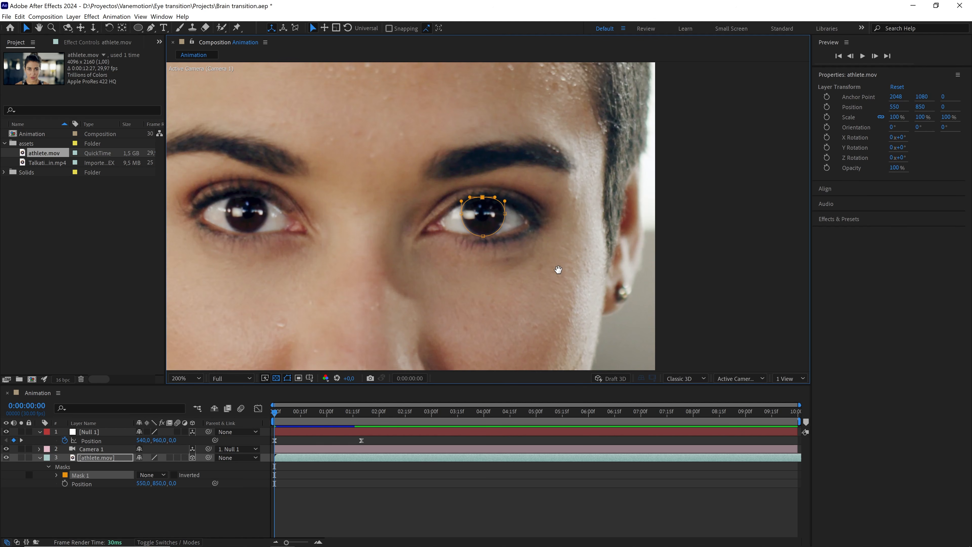
drag(557, 269, 550, 257)
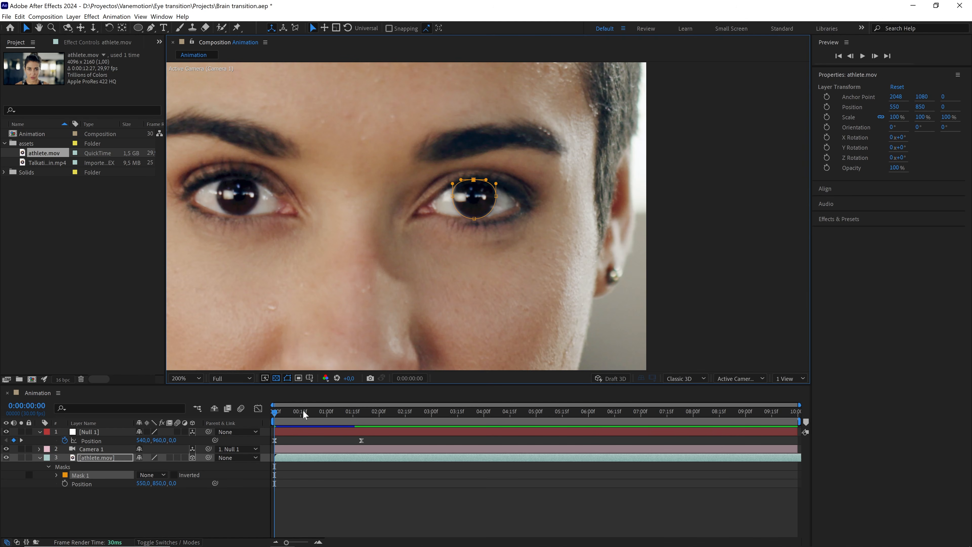
drag(275, 412, 309, 414)
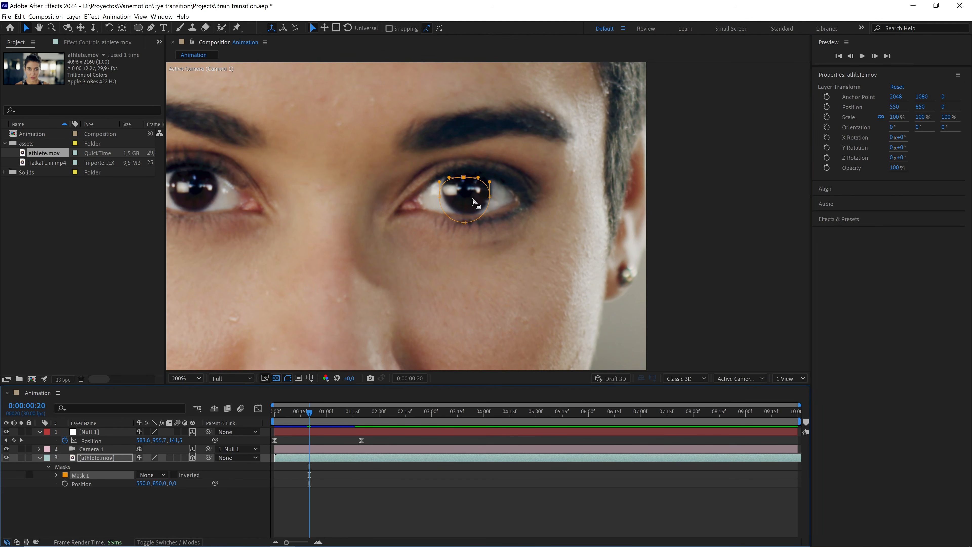
scroll(478, 191, up, 1)
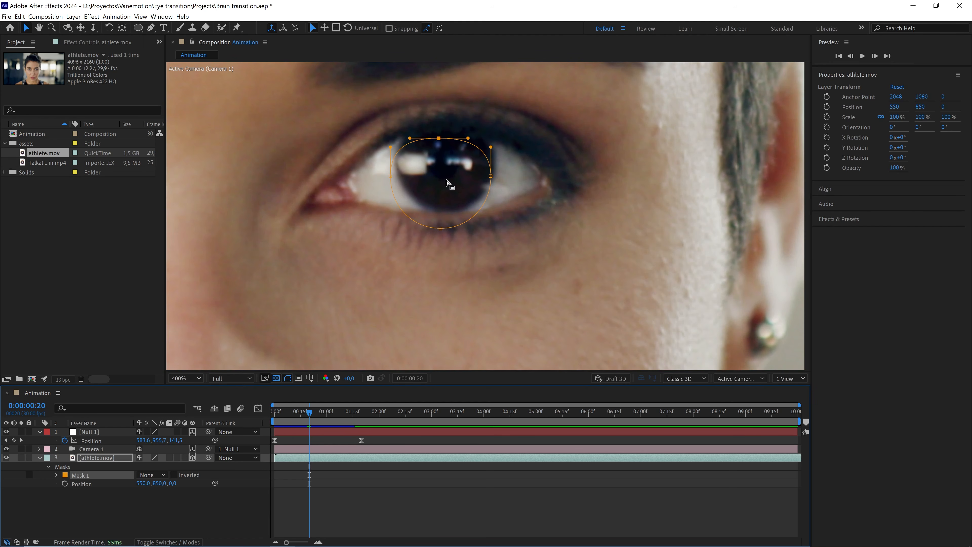
drag(310, 410, 269, 418)
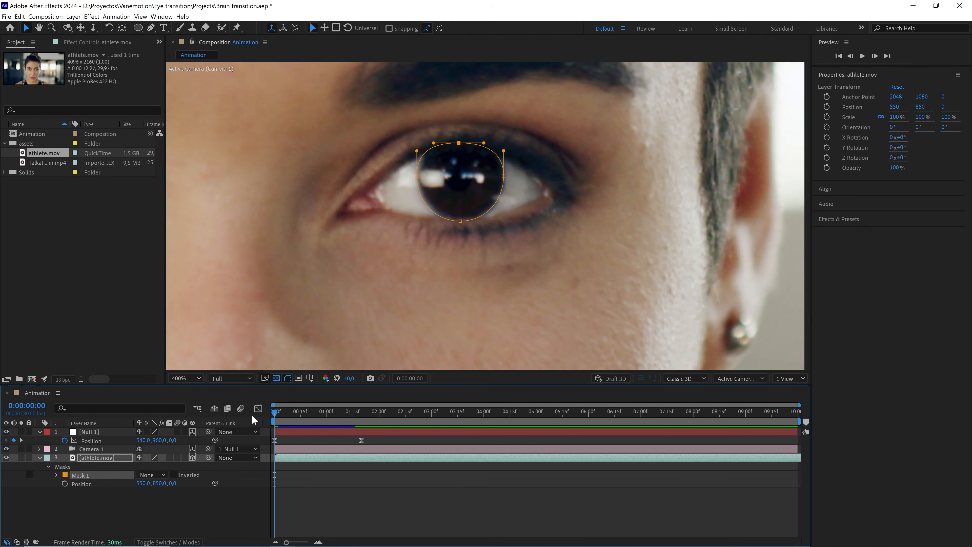
right_click(84, 476)
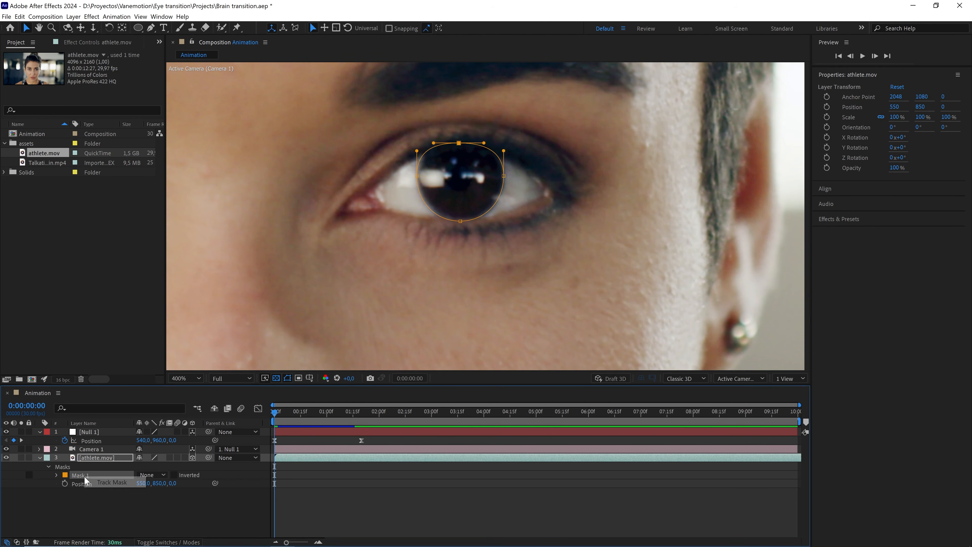
click(115, 482)
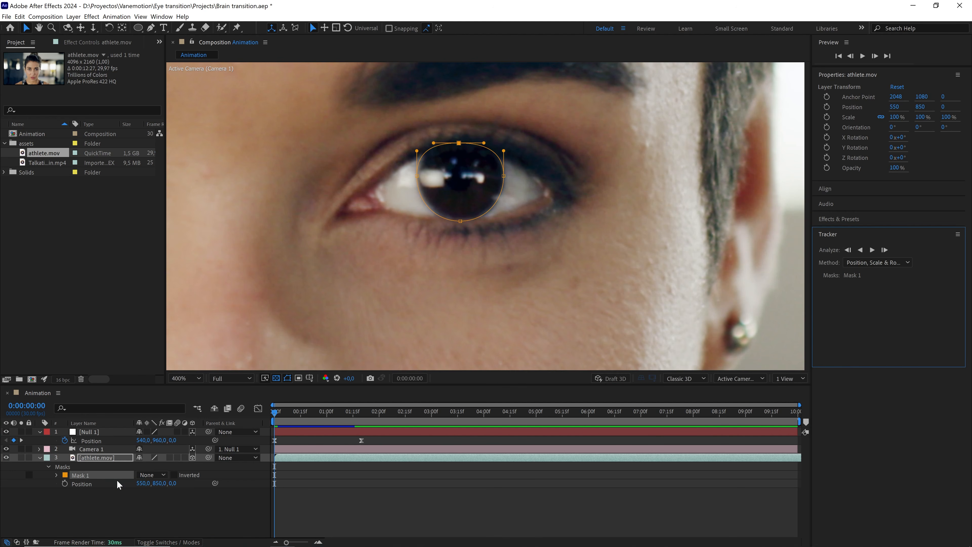
key(comma)
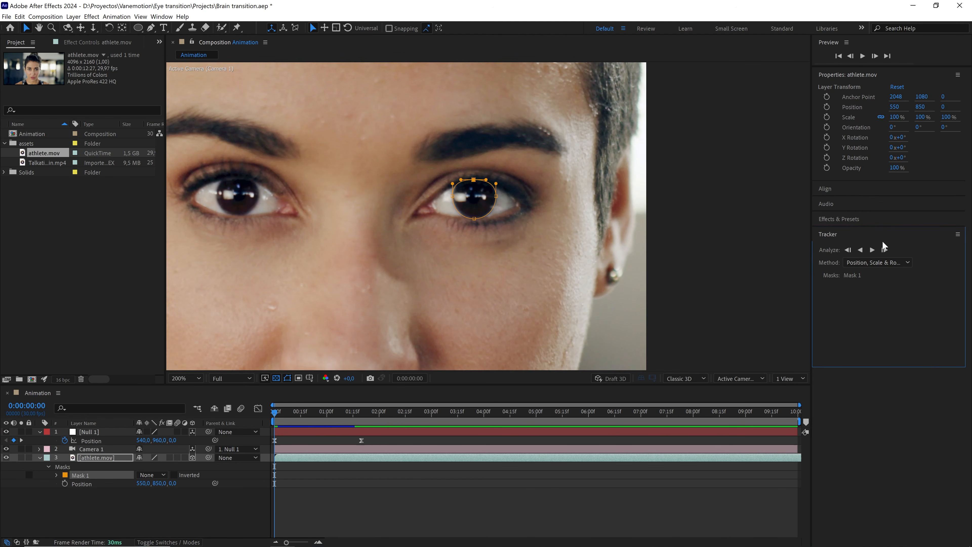
key(comma)
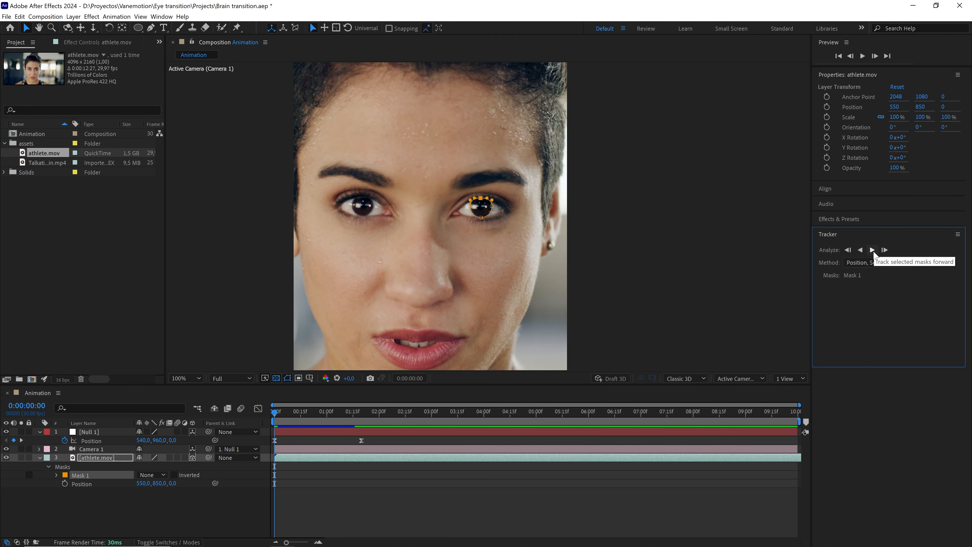
click(872, 250)
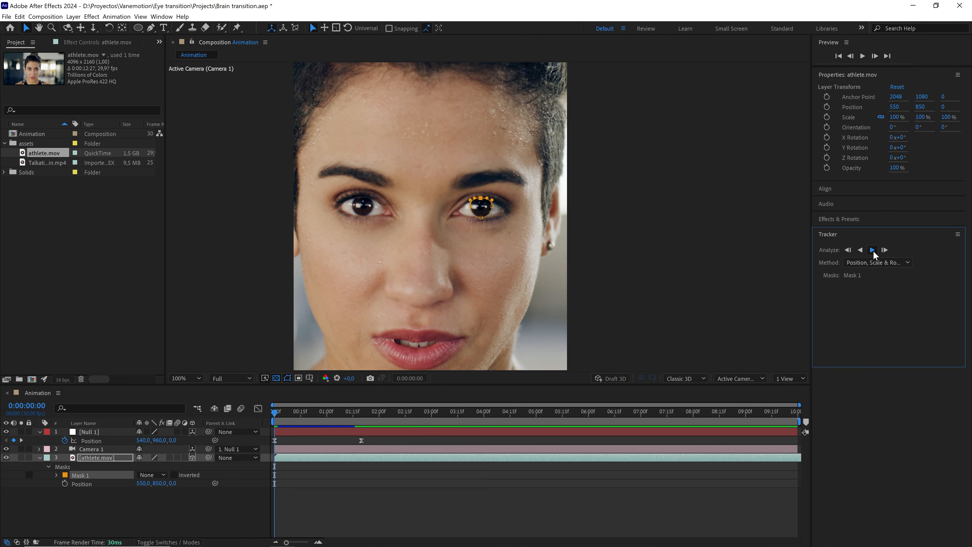
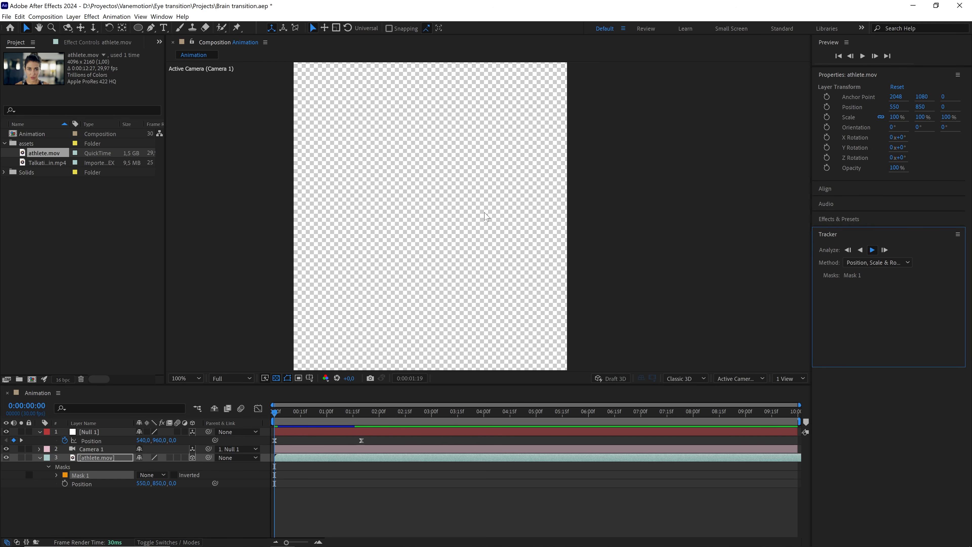
Run the forward track analysis of Mask 1 and move to the one-second mark.
click(872, 250)
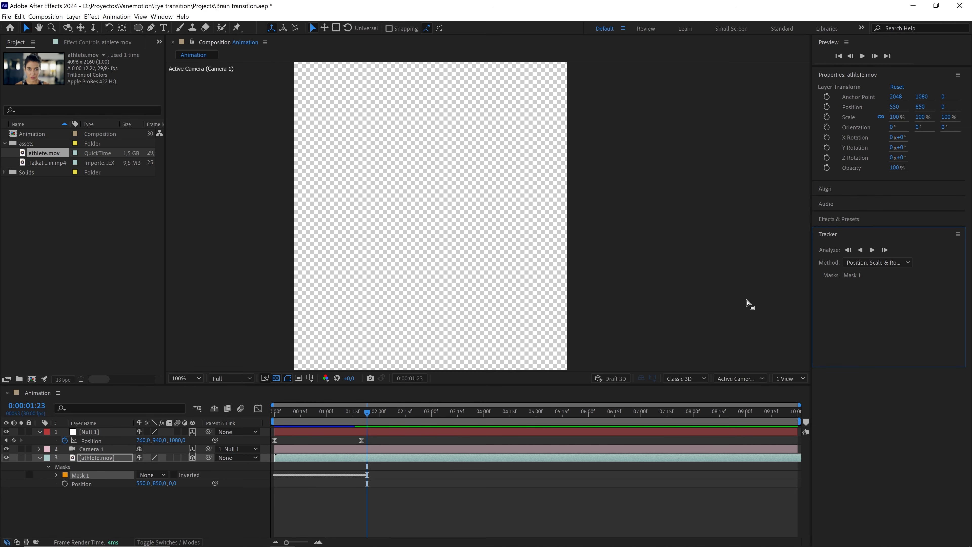
drag(368, 411, 326, 426)
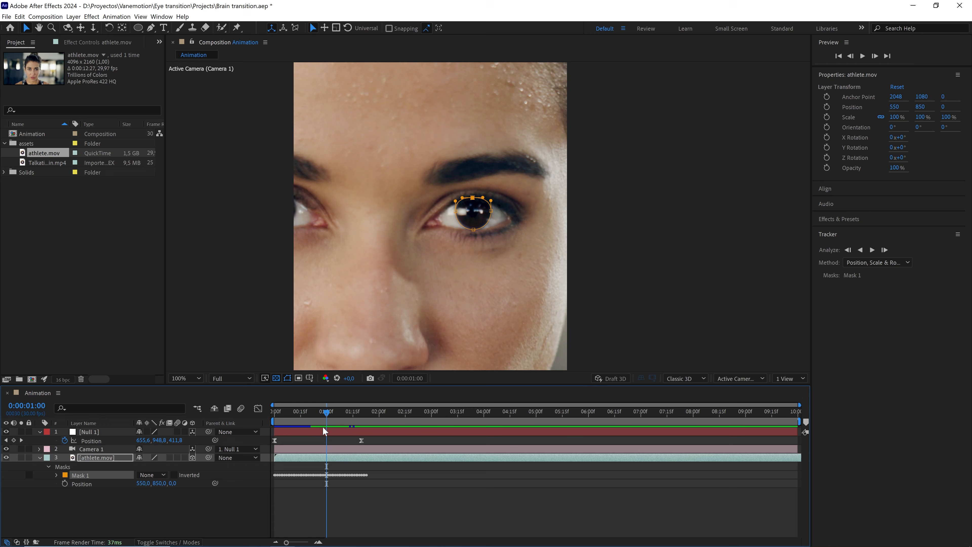
Set Mask 1's mode to Subtract to cut the iris out of the athlete footage.
click(158, 475)
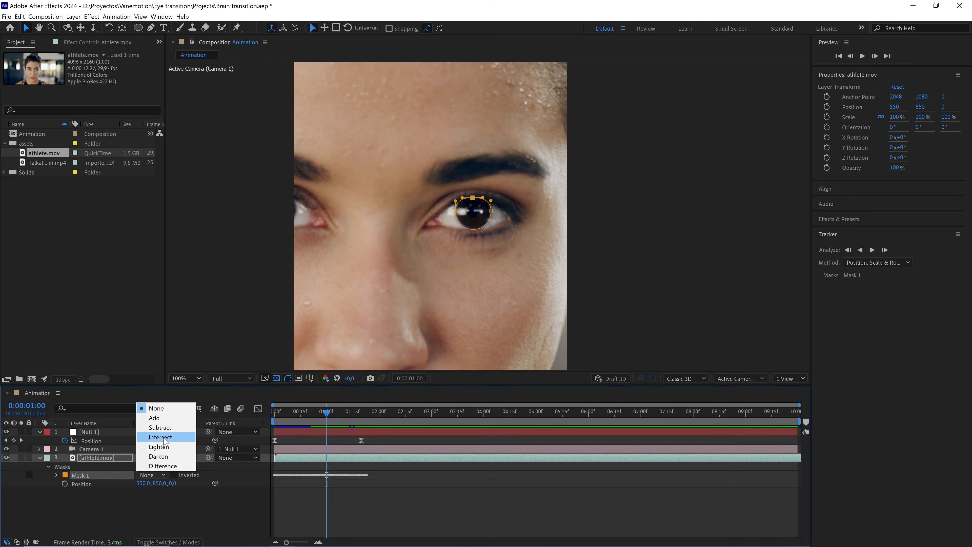
click(164, 428)
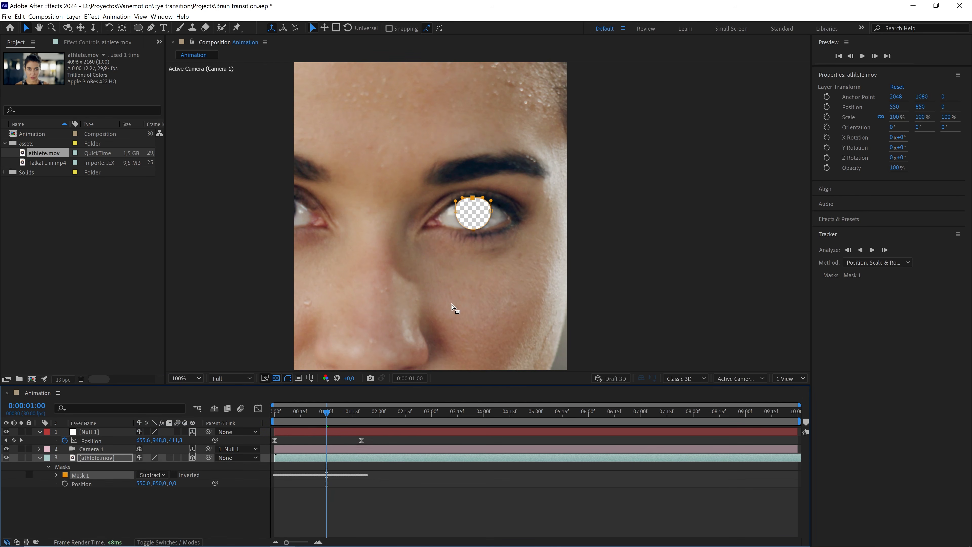
key(period)
key(period)
key(period)
key(period)
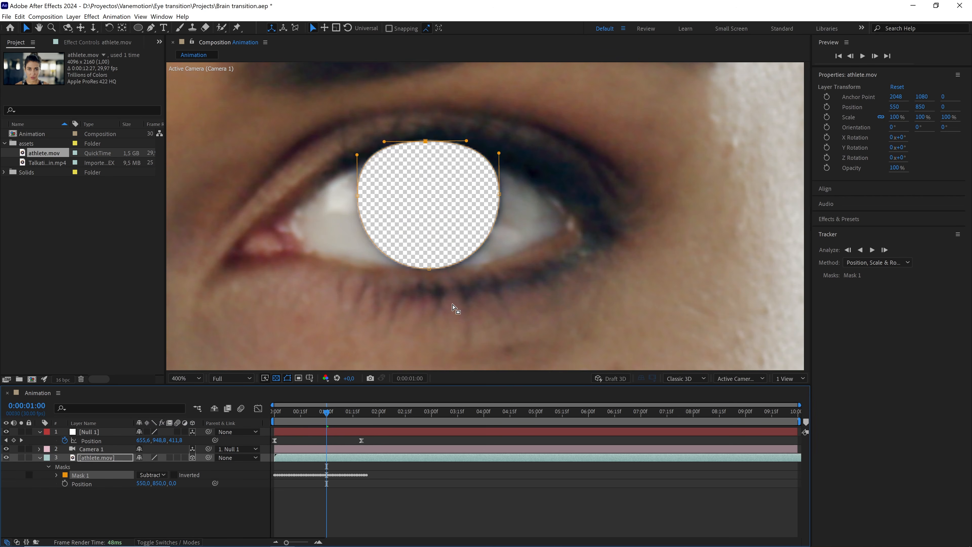
Set Mask 1's feather to 3 pixels.
click(56, 474)
click(161, 491)
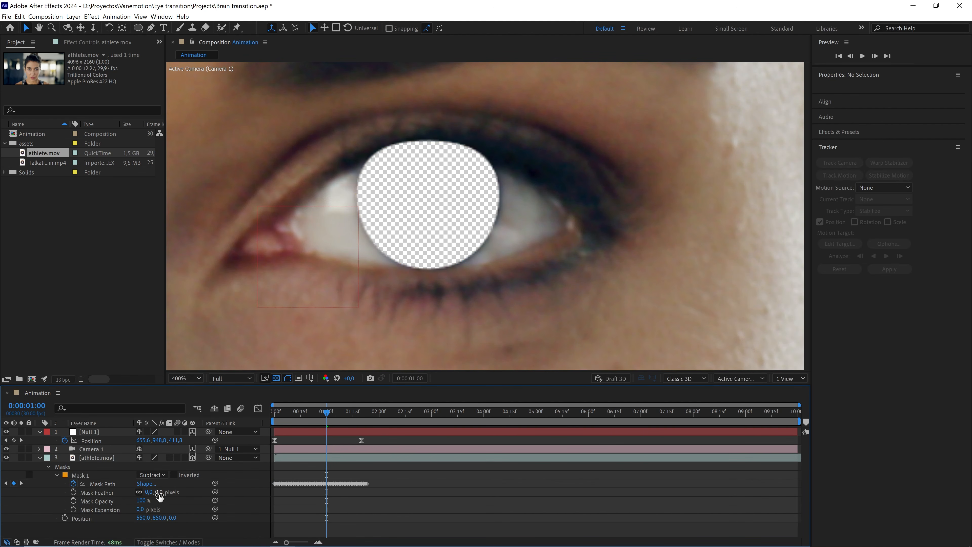
click(160, 492)
text(3)
key(Return)
key(comma)
key(comma)
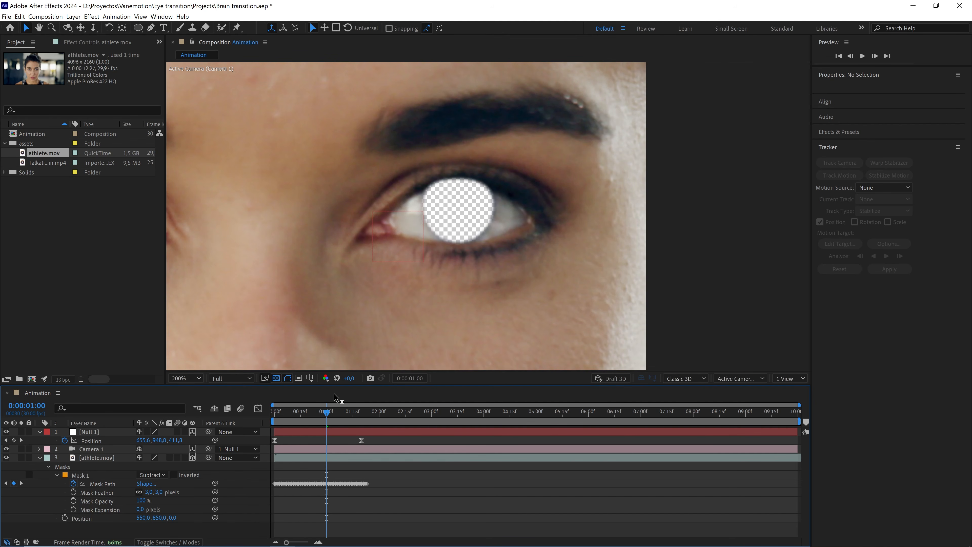
Add a Mask Expansion keyframe at 1 second and set it to -50 pixels.
drag(319, 412, 324, 431)
click(73, 509)
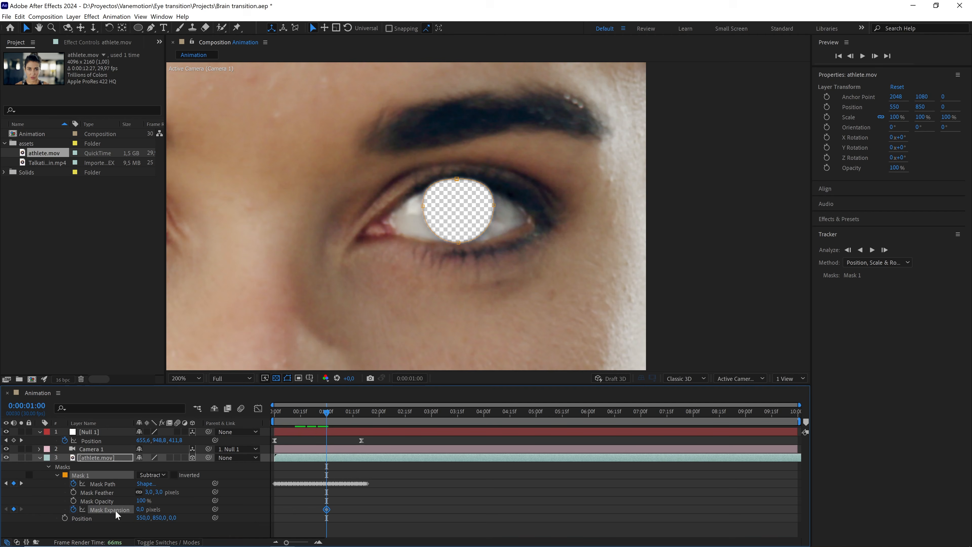
drag(140, 508, 113, 510)
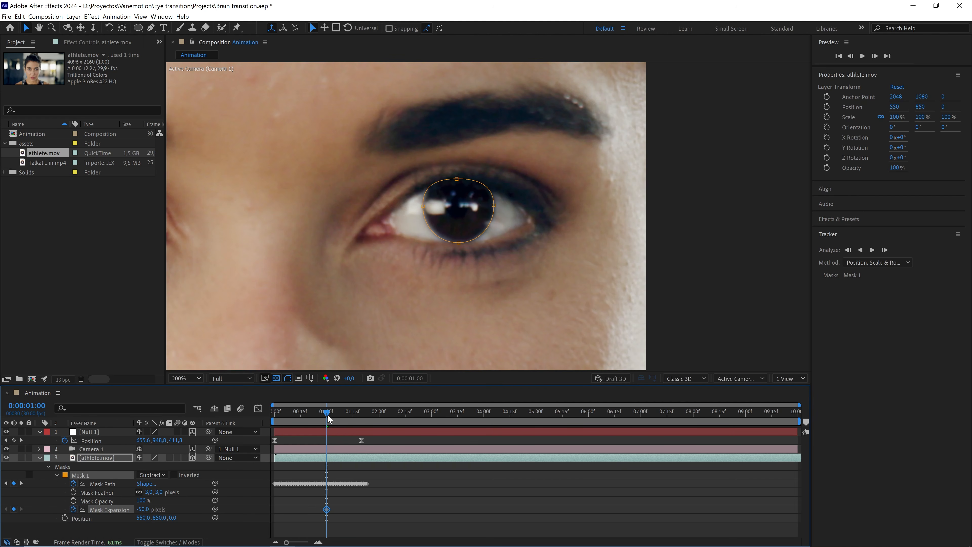
At 1:10, set Mask 1's expansion to 0 pixels so the iris hole opens.
drag(327, 414, 344, 417)
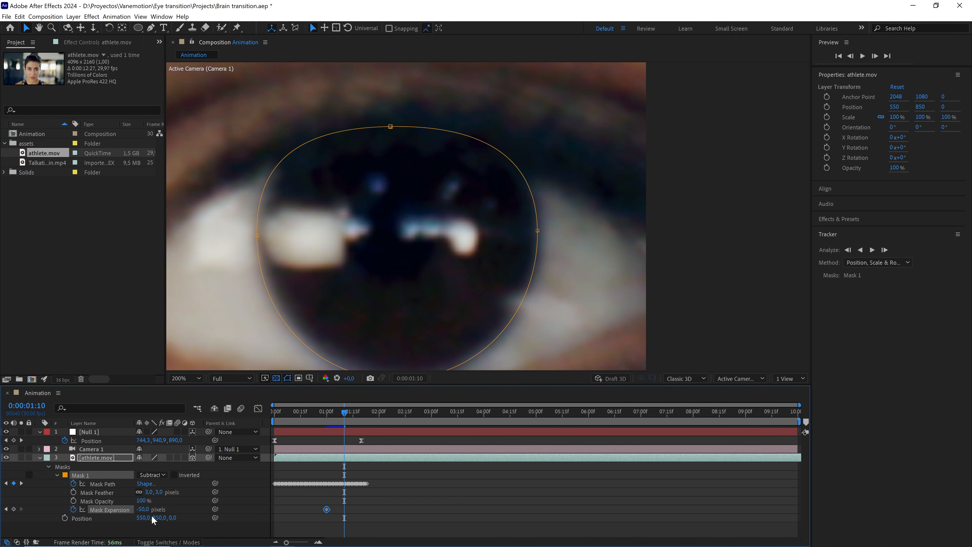
click(147, 510)
click(333, 502)
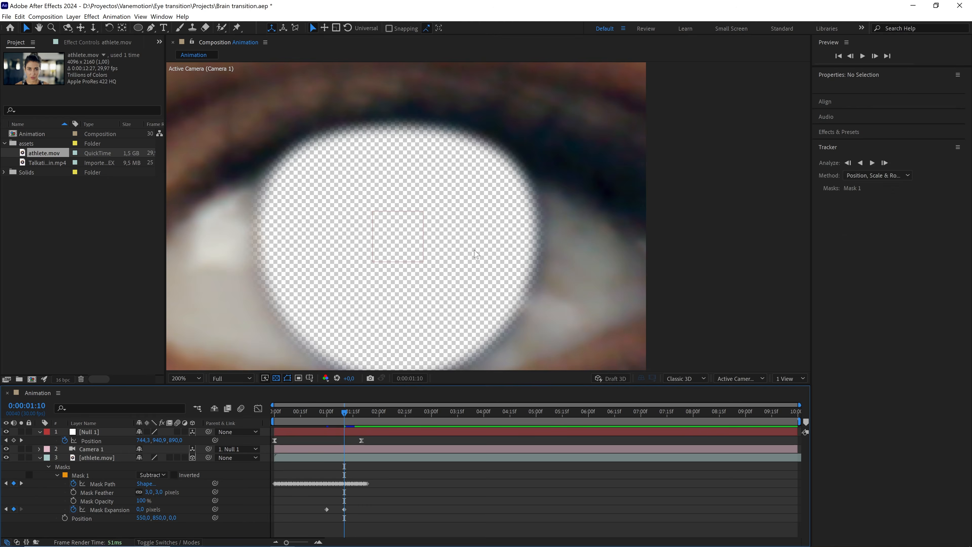
Preview the mask expansion animation in the composition.
scroll(488, 275, down, 2)
drag(338, 414, 361, 414)
key(space)
key(space)
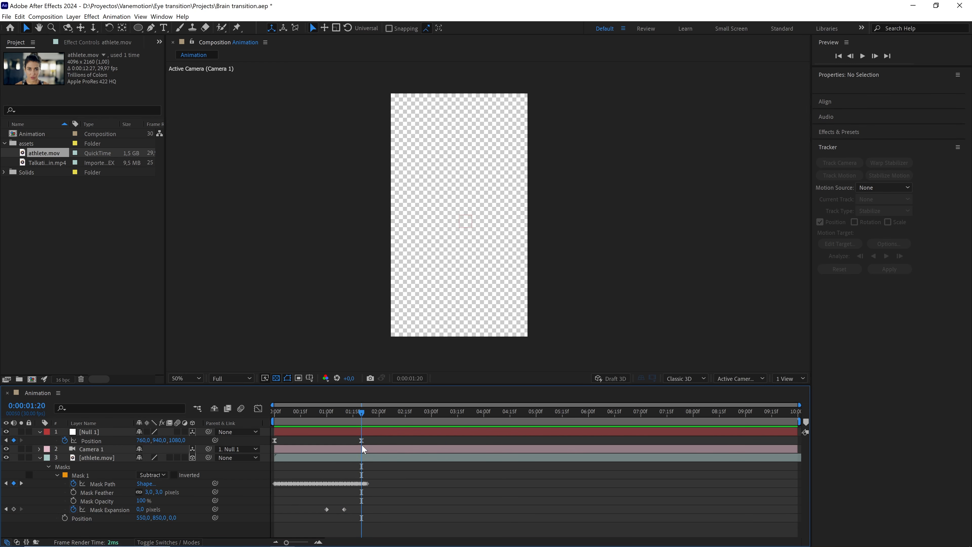
Add the Talkative brain clip as the bottom layer, make it 3D and center it in view.
click(53, 162)
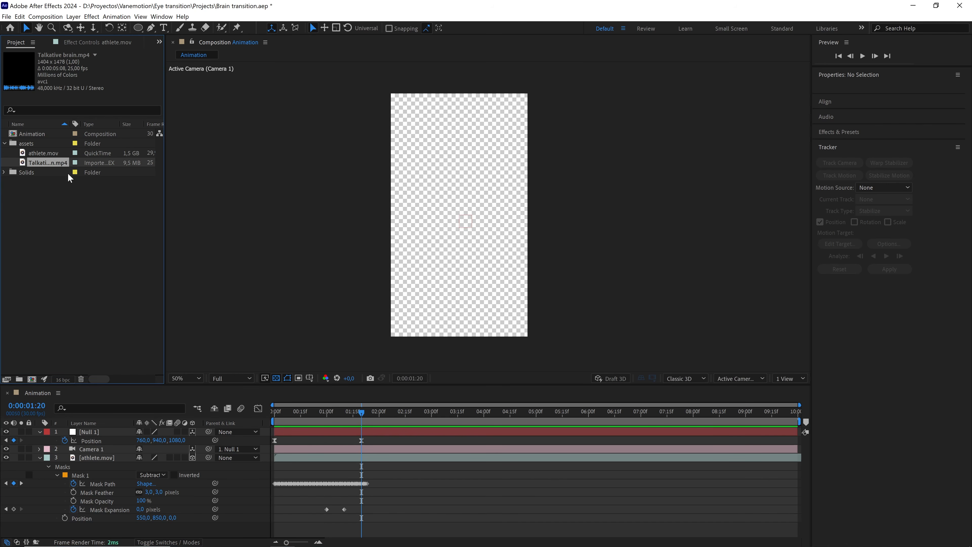
drag(53, 163, 121, 488)
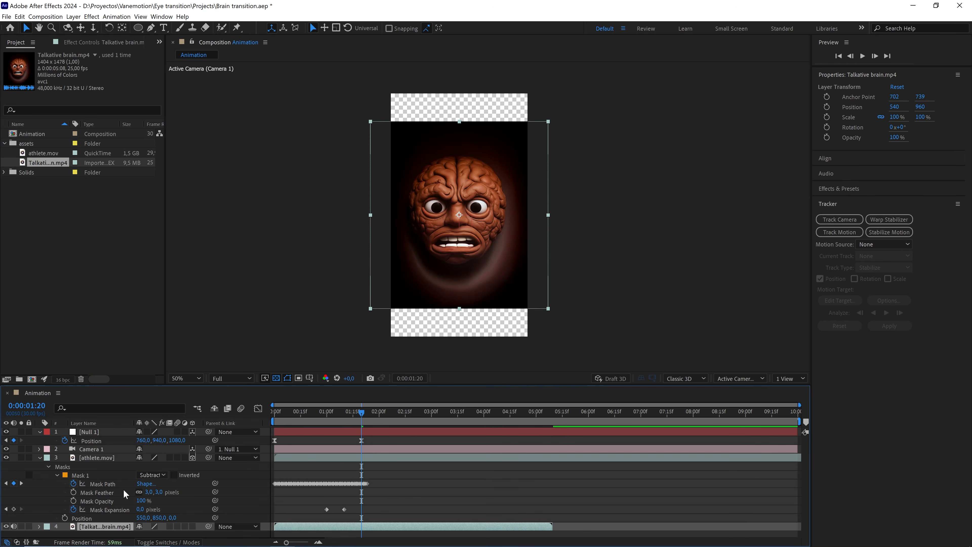
click(192, 526)
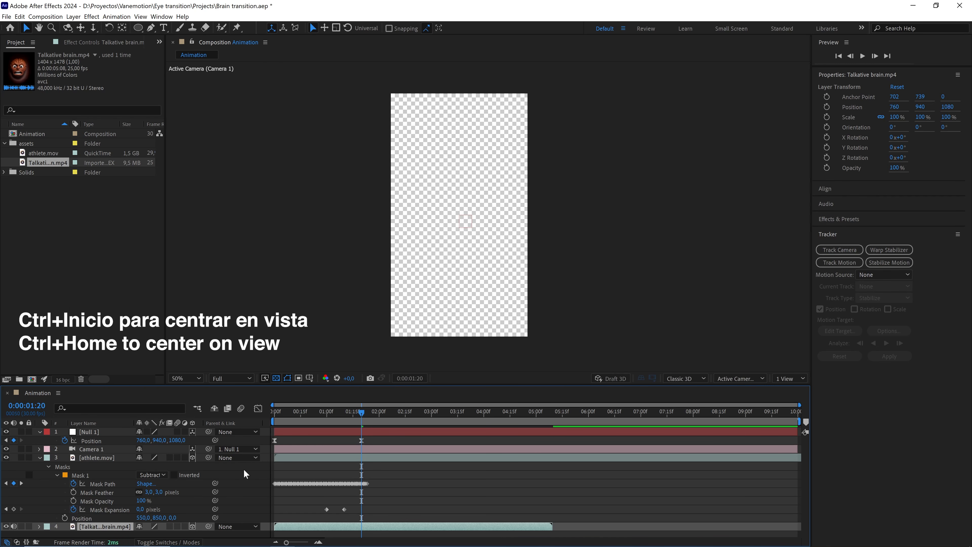
key(ctrl+Home)
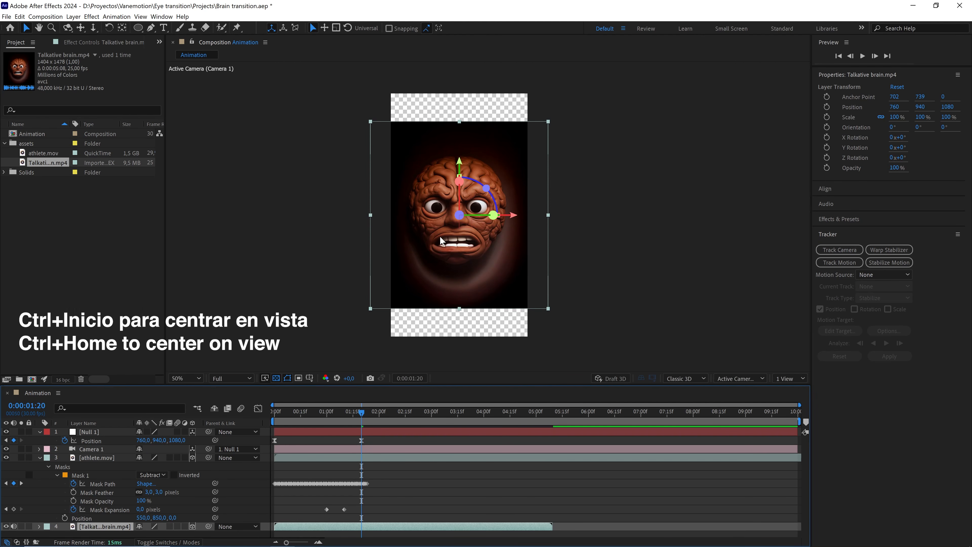
Inspect the brain layer's placement in a two-view layout with Top and Active Camera views.
click(789, 379)
click(794, 398)
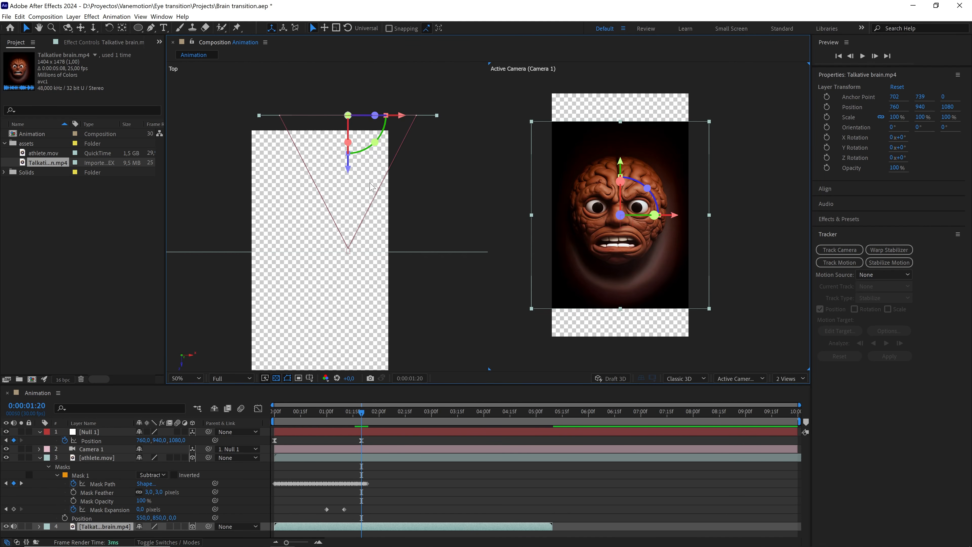
mouse_move(362, 410)
mouse_down()
mouse_move(293, 422)
mouse_move(361, 420)
mouse_up()
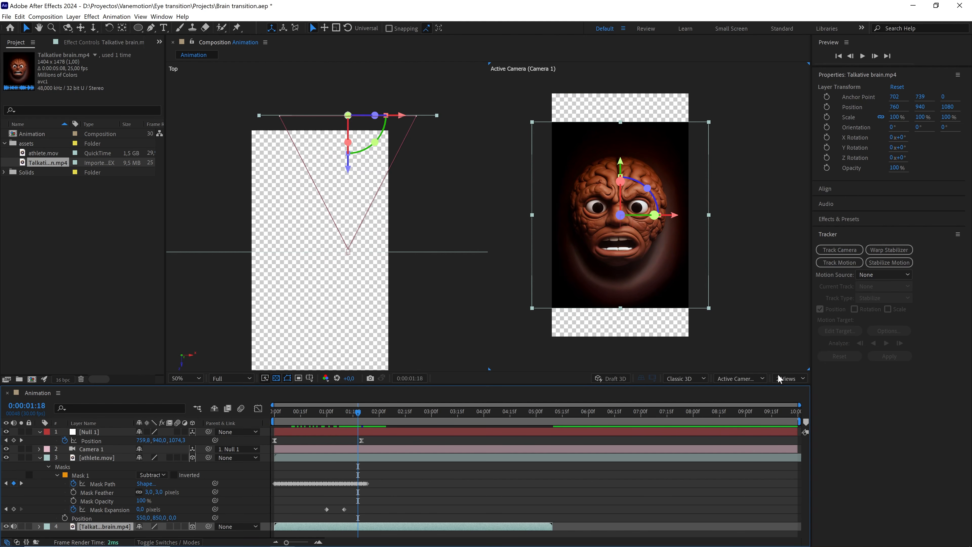
click(786, 378)
click(790, 388)
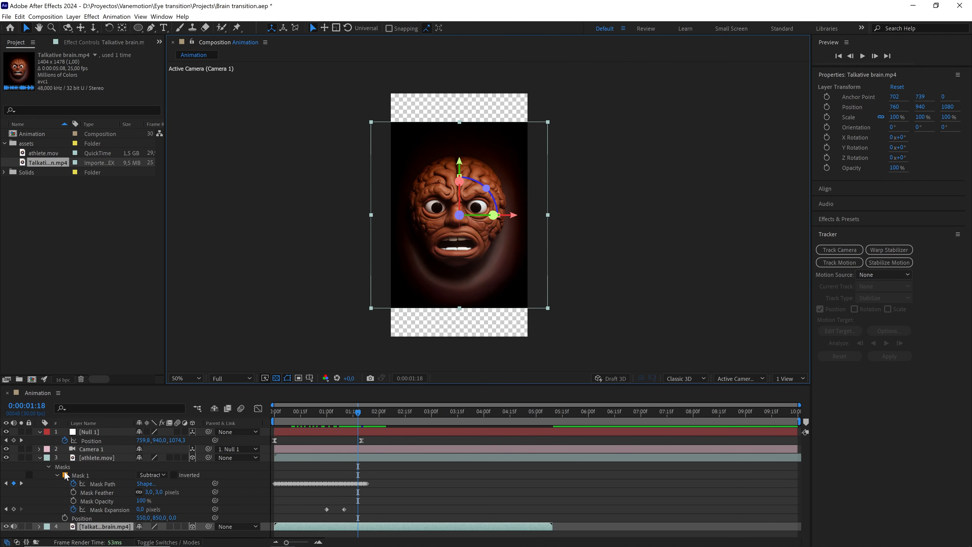
Scale the brain layer to 120%.
click(39, 457)
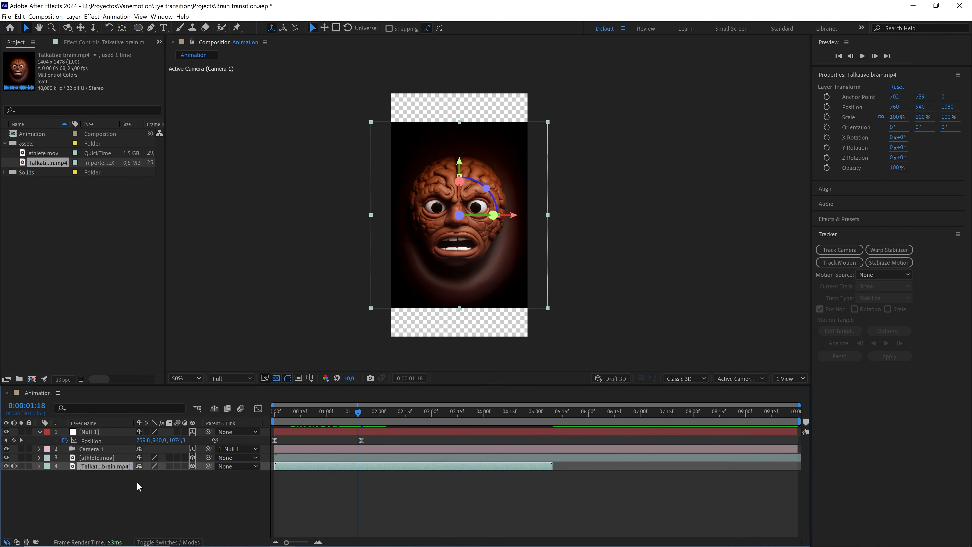
key(s)
drag(185, 475, 196, 475)
click(184, 476)
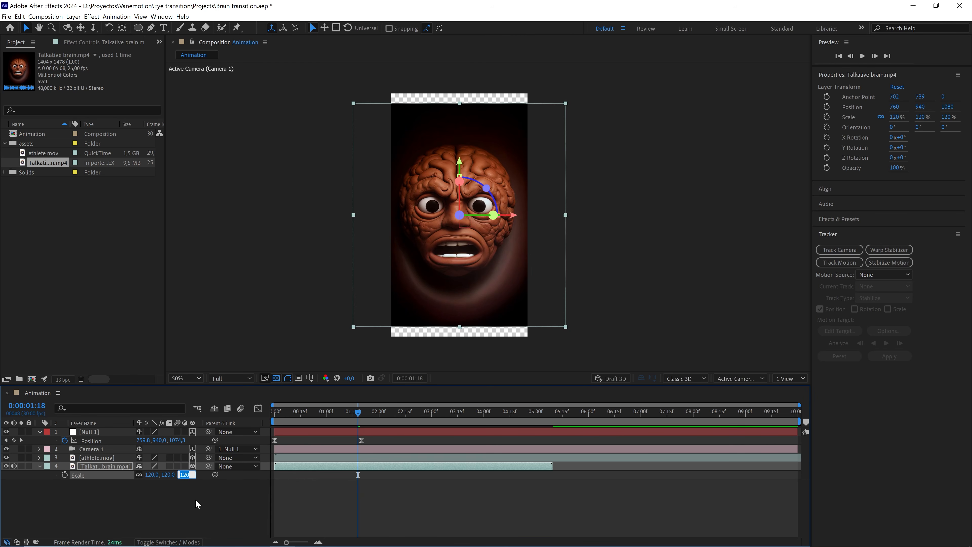
click(187, 487)
Set the work area end and play a preview from the start.
drag(358, 412, 274, 415)
key(n)
key(space)
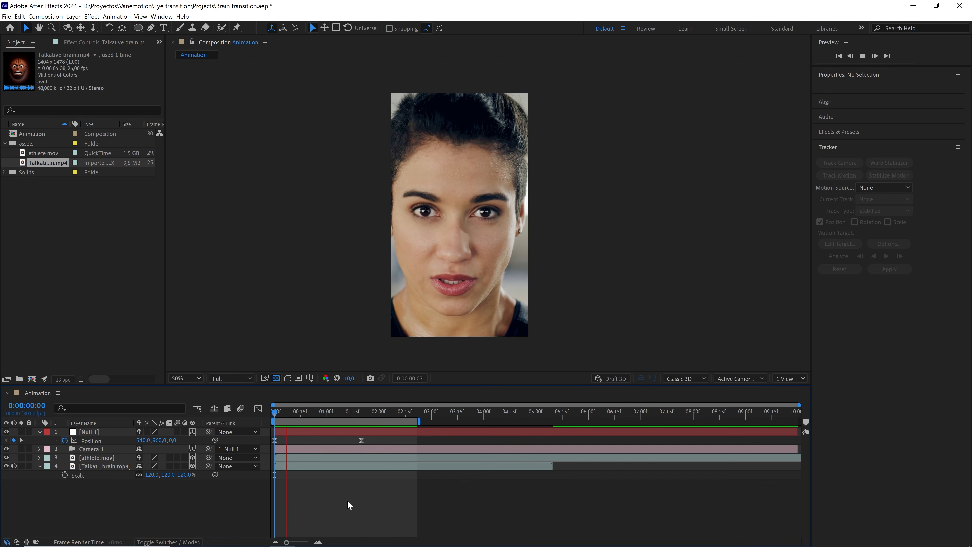
key(space)
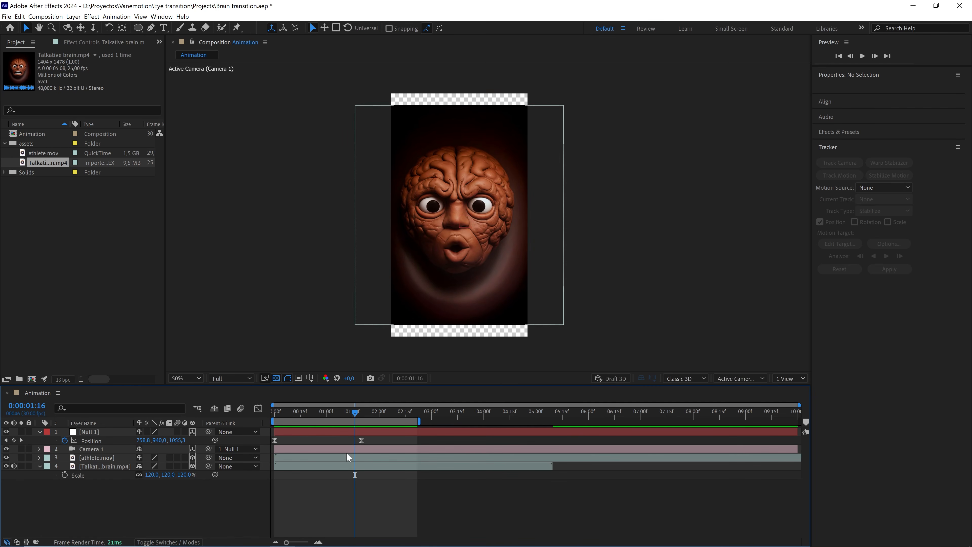
Reveal the layers' keyframes and move the brain clip to start at 1:10, where the iris opens.
drag(339, 415, 318, 422)
drag(127, 504, 94, 436)
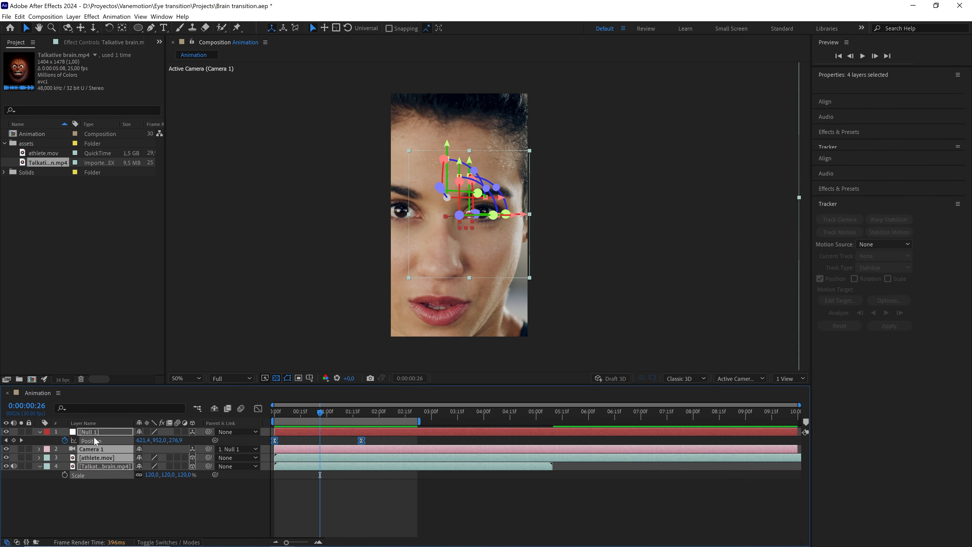
key(u)
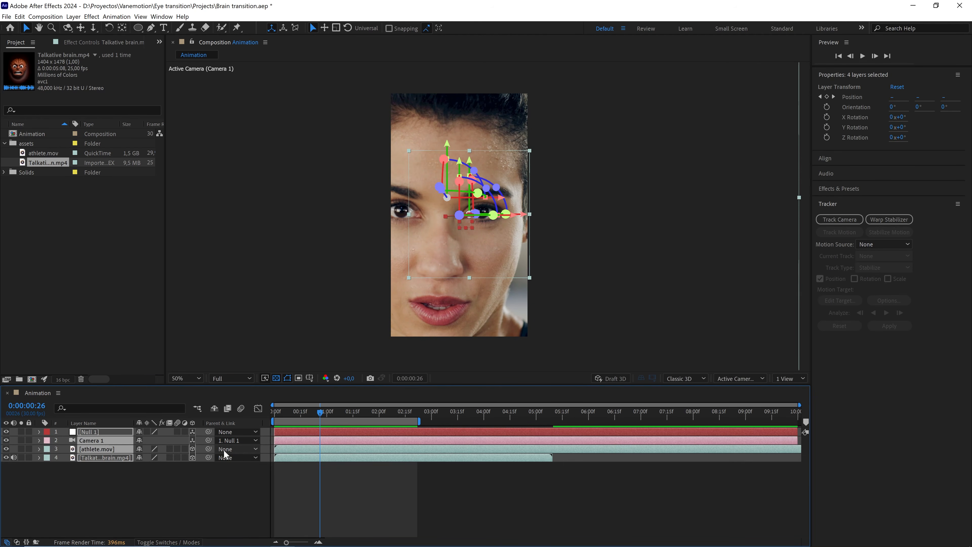
key(u)
click(370, 507)
click(328, 413)
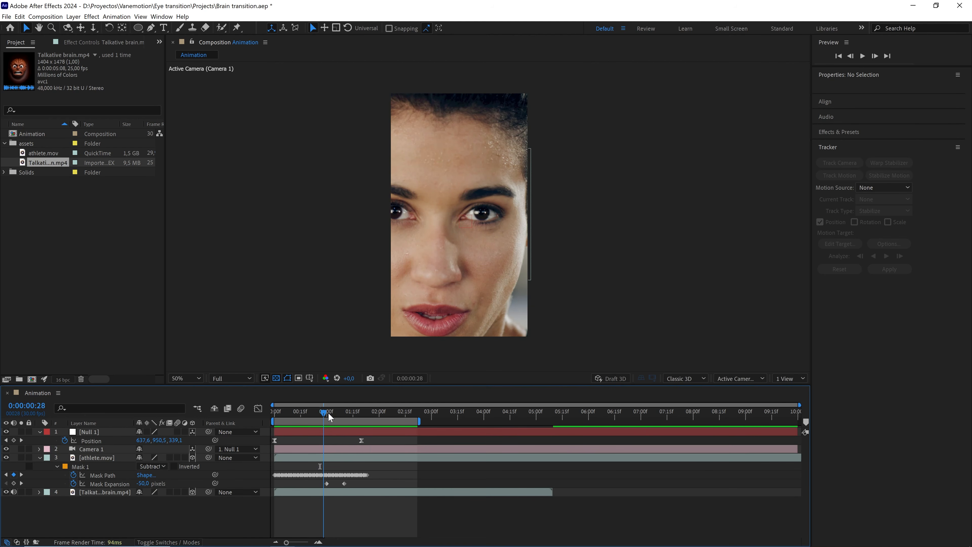
drag(329, 414, 346, 414)
click(344, 483)
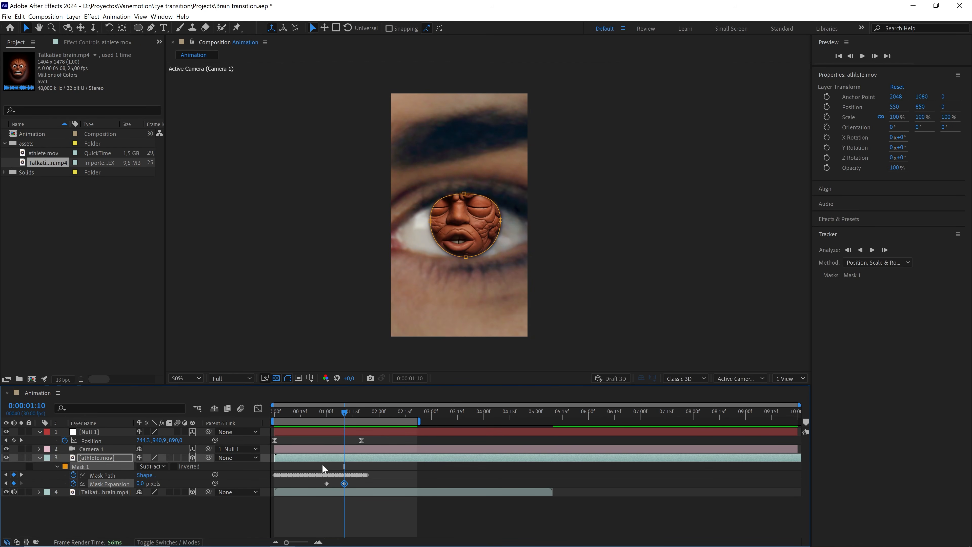
drag(287, 494, 356, 493)
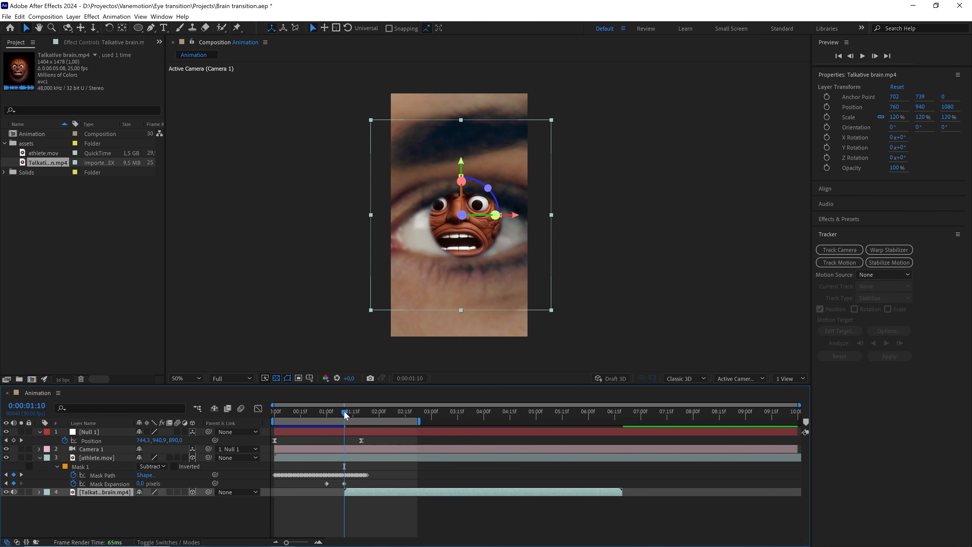
Zoom into the timeline around 1:10 and duplicate the brain layer.
drag(344, 414, 344, 411)
key(slash)
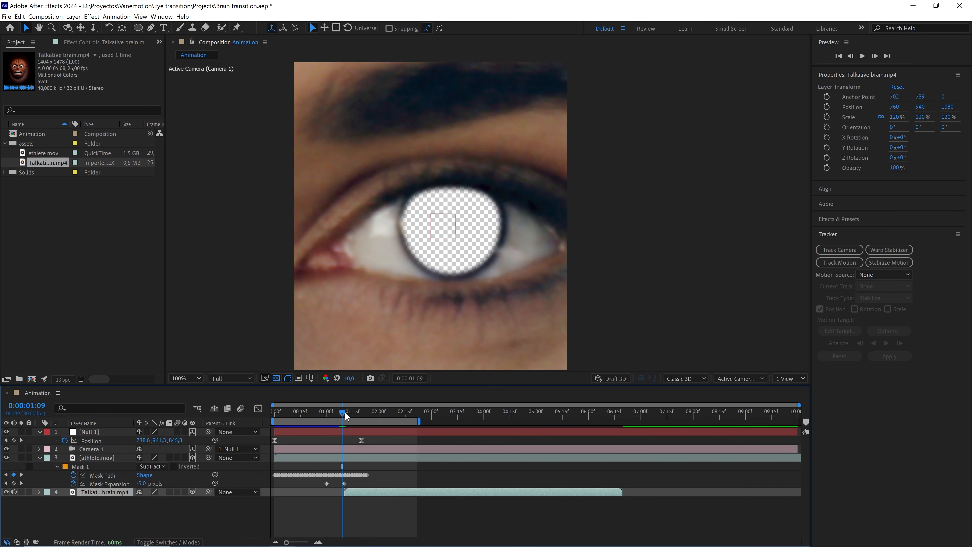
drag(286, 542, 306, 543)
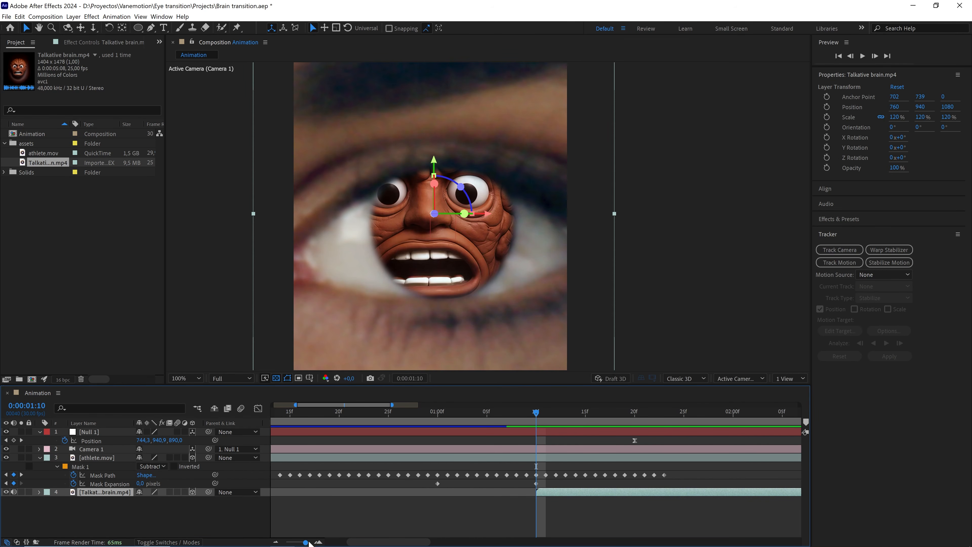
drag(309, 543, 293, 543)
key(ctrl+d)
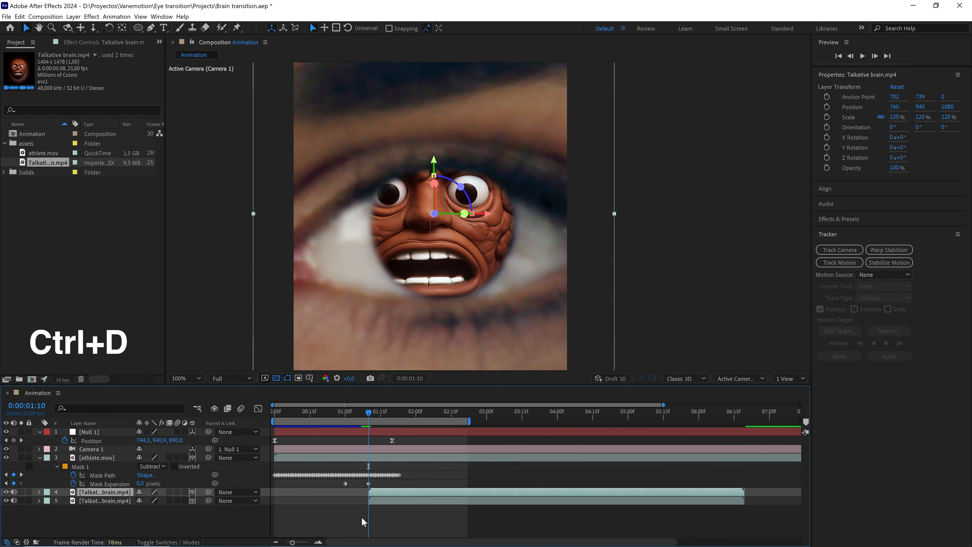
Apply Freeze Frame to the top brain layer and extend its start back to the composition start.
right_click(385, 490)
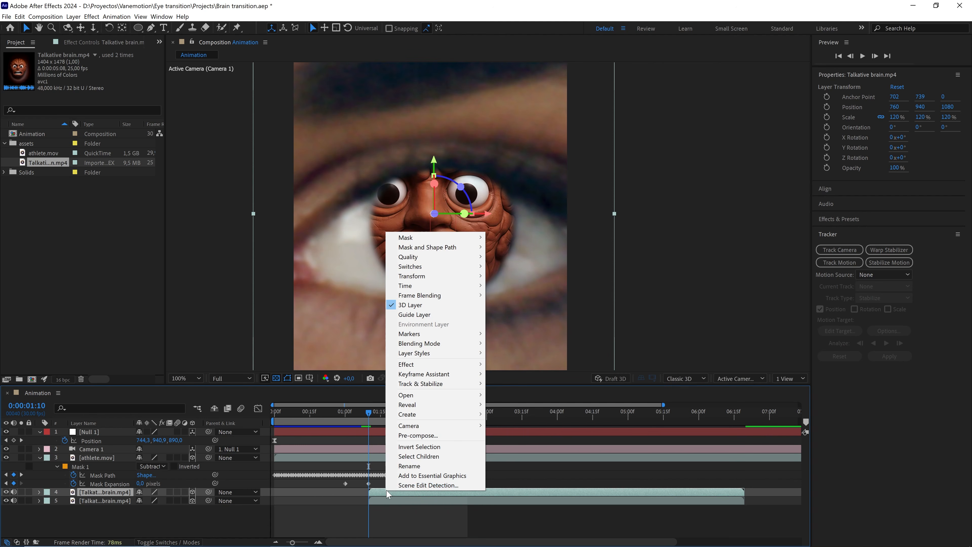
mouse_move(463, 287)
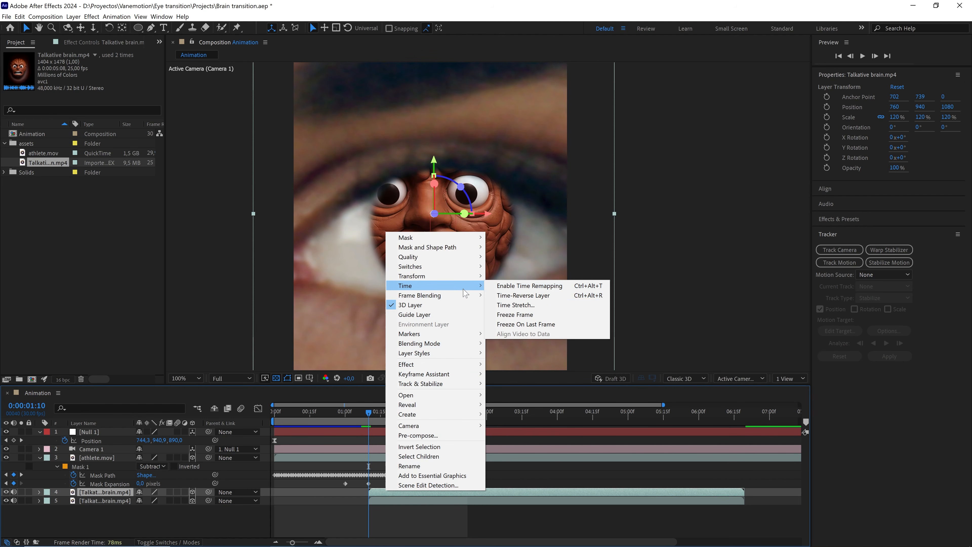
click(519, 315)
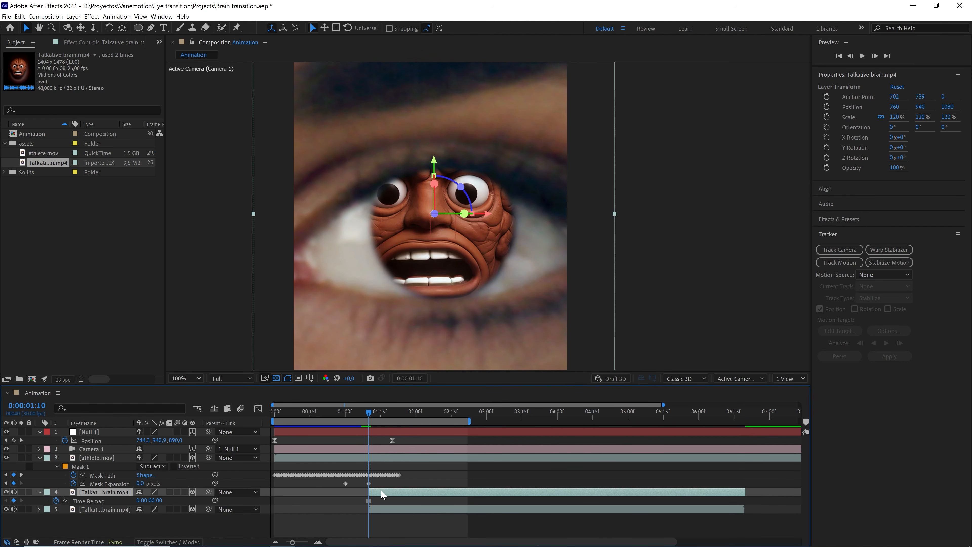
drag(369, 491, 274, 492)
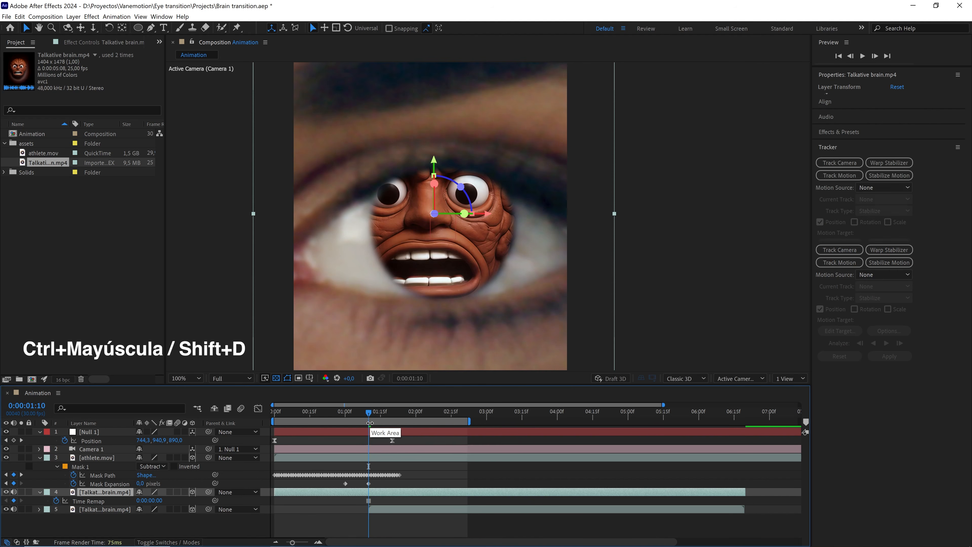
Split the frozen brain layer at 1:10 and delete its portion after that point.
key(ctrl+shift+d)
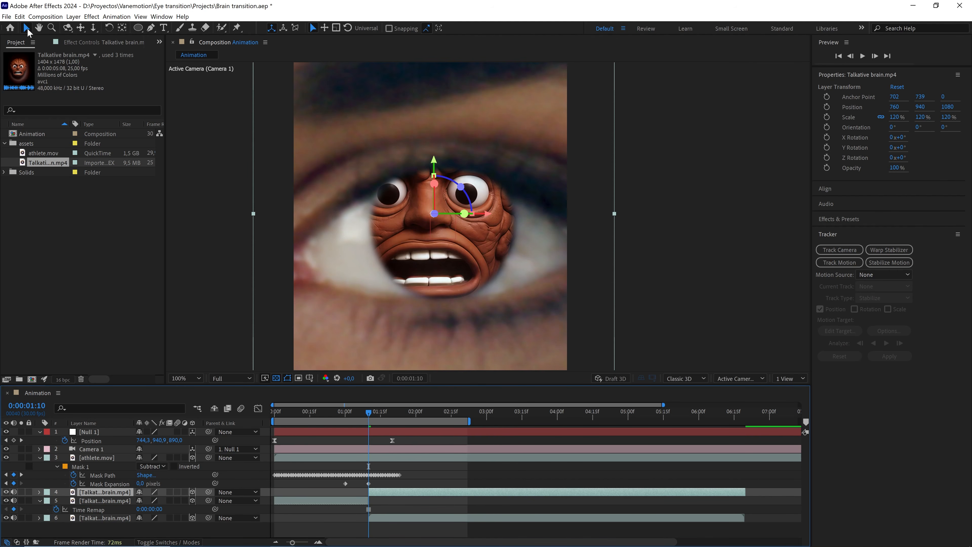
click(20, 16)
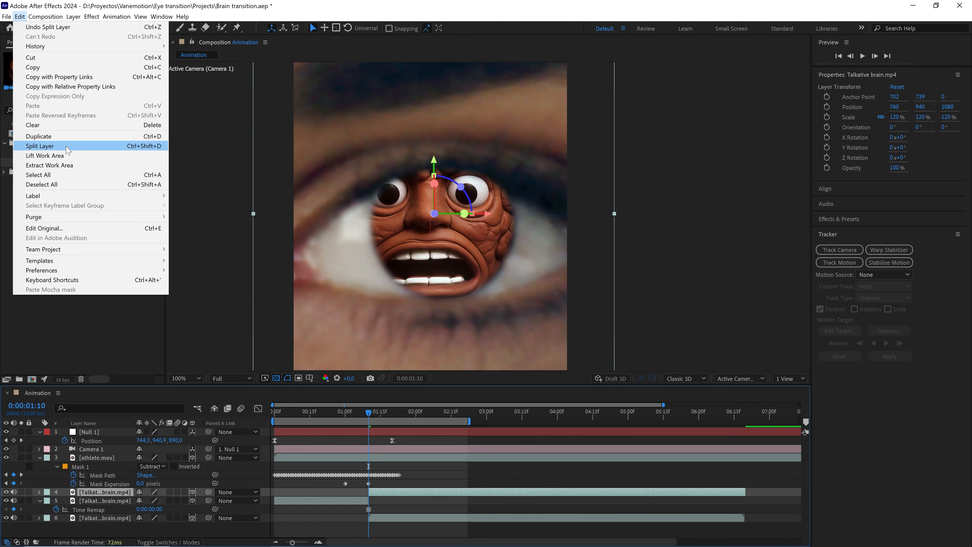
click(391, 493)
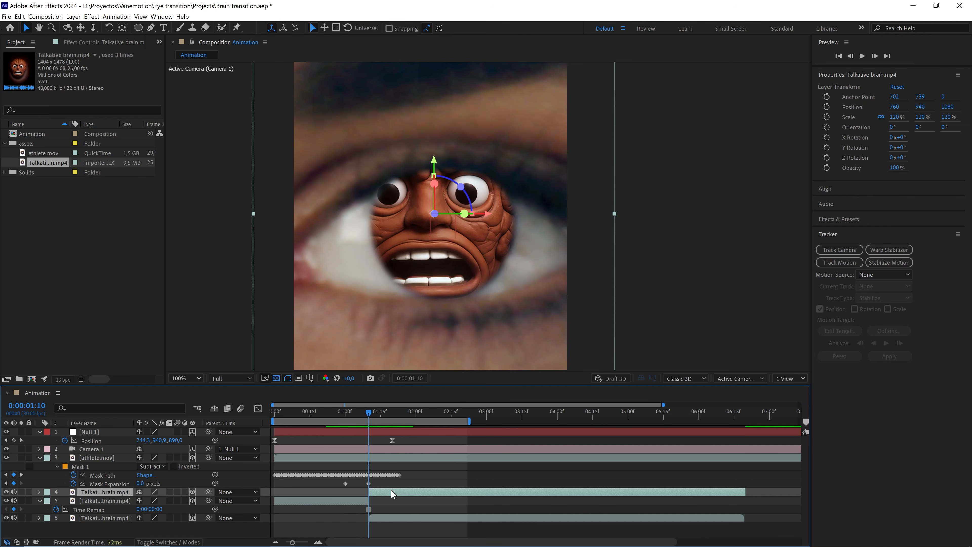
key(Delete)
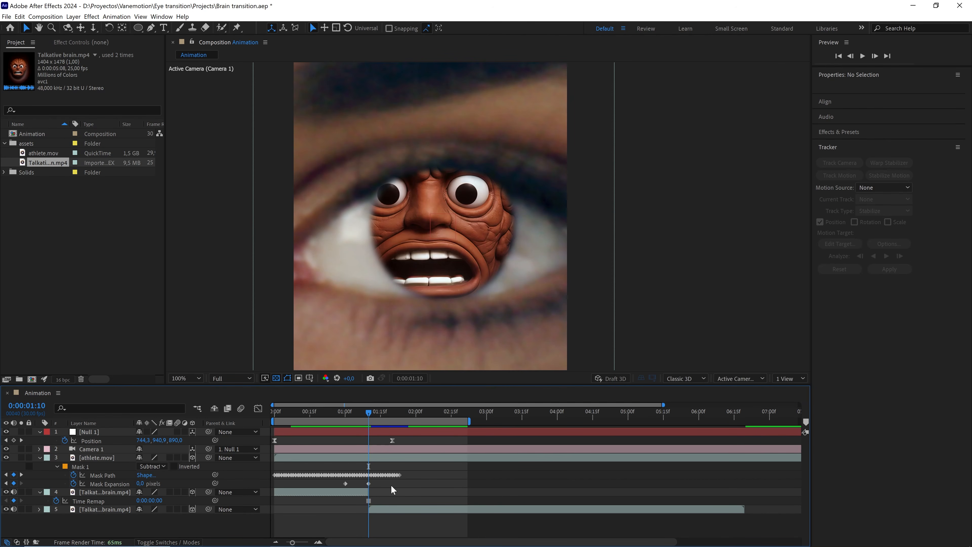
Preview the transition from the composition start.
mouse_move(366, 413)
mouse_down()
mouse_move(330, 416)
mouse_move(364, 422)
mouse_move(385, 411)
mouse_move(364, 417)
mouse_up()
scroll(438, 317, down, 2)
key(space)
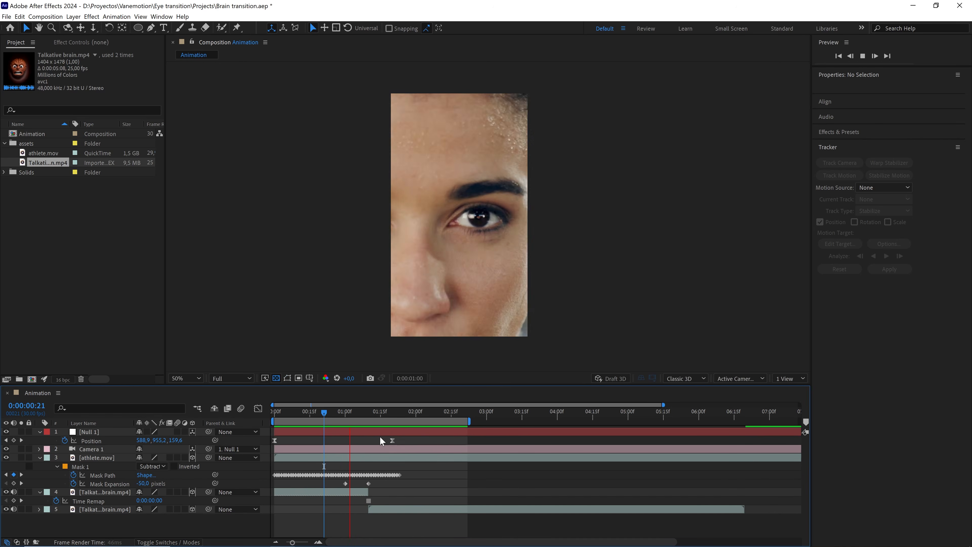
drag(365, 414, 263, 418)
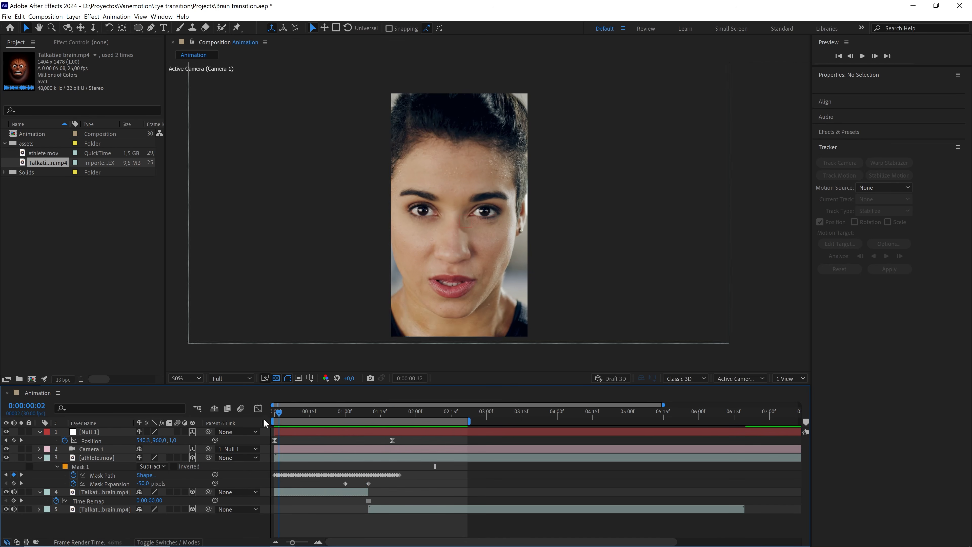
key(space)
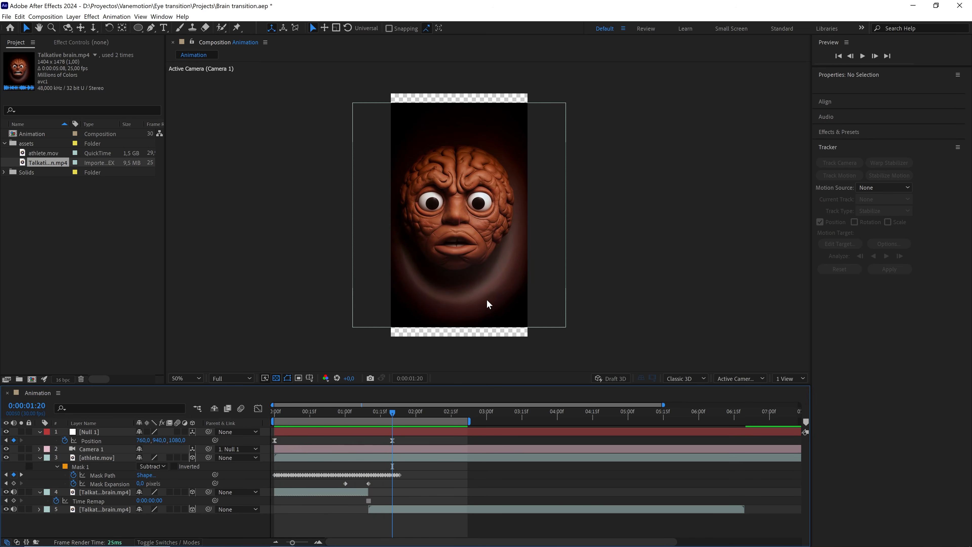
Search the effects for CC RepeTile with the animated brain layer selected.
scroll(486, 301, up, 1)
scroll(486, 301, down, 1)
drag(397, 412, 390, 411)
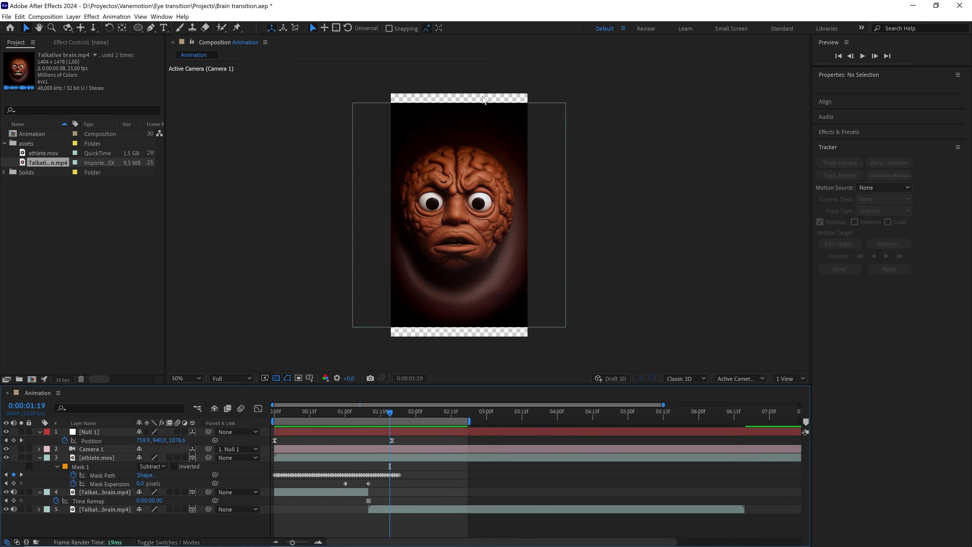
click(404, 508)
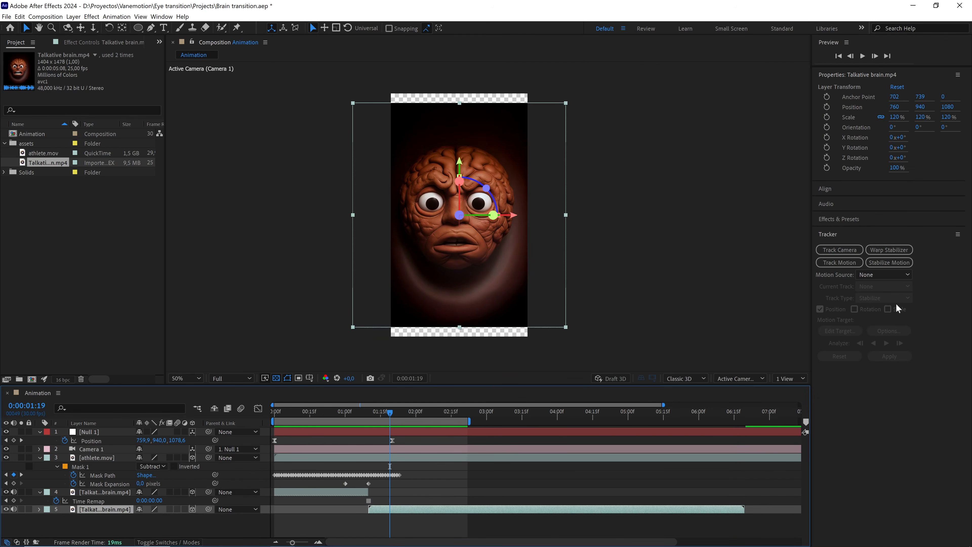
click(849, 225)
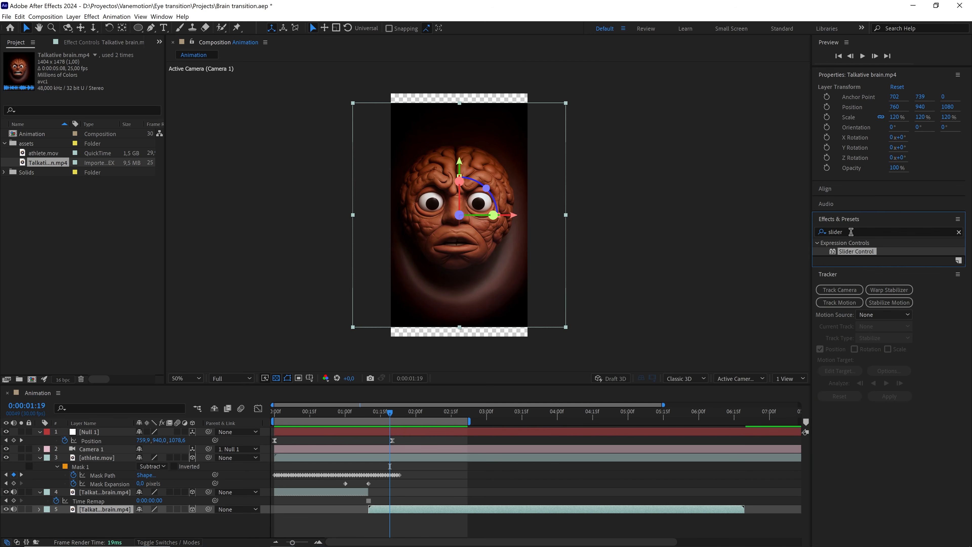
click(850, 231)
text(cc re)
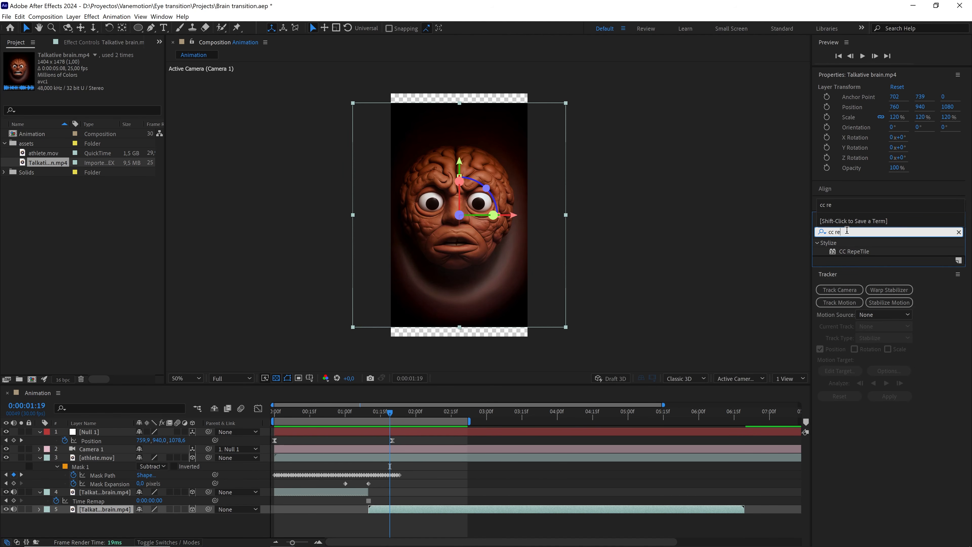
click(891, 246)
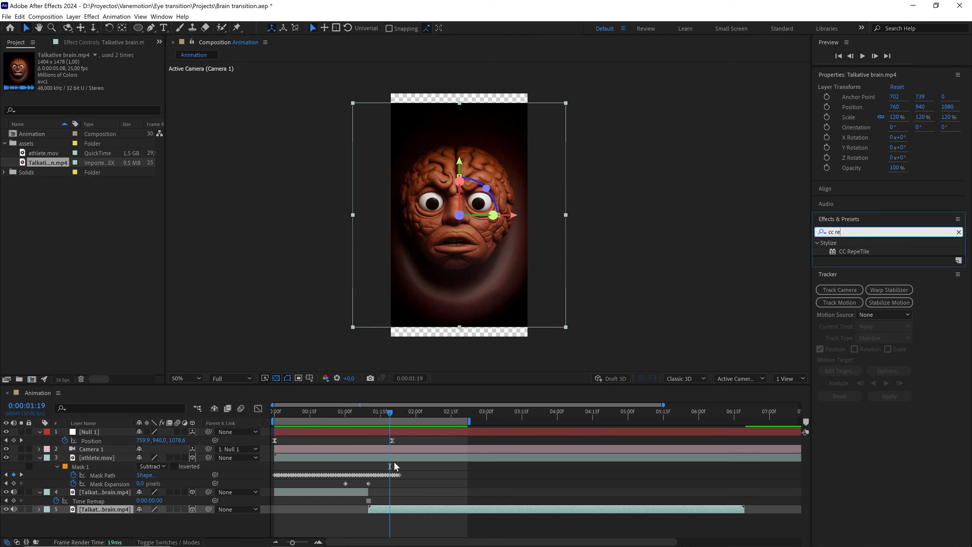
Duplicate the animated brain layer and apply the Fill effect to the lower copy.
click(399, 509)
key(ctrl+d)
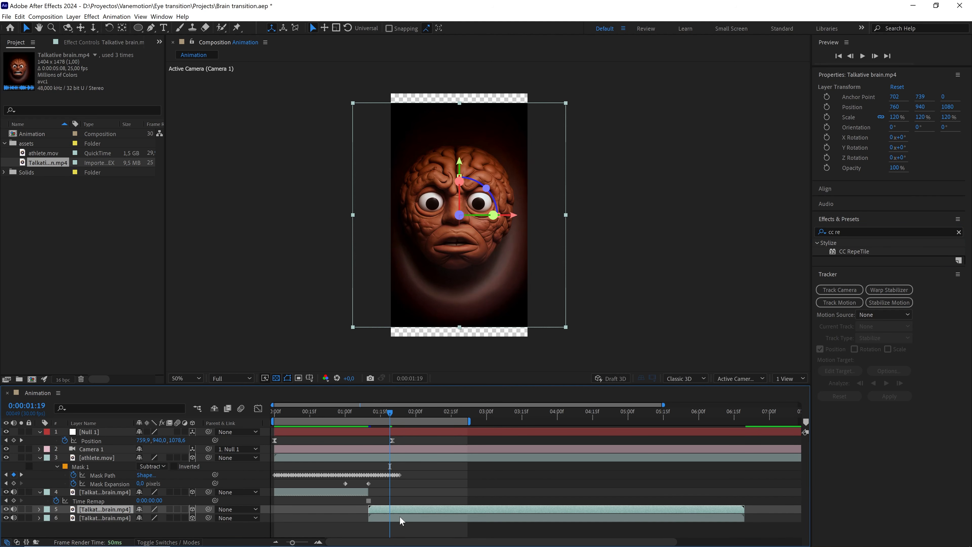
click(399, 517)
drag(847, 232, 782, 232)
text(f)
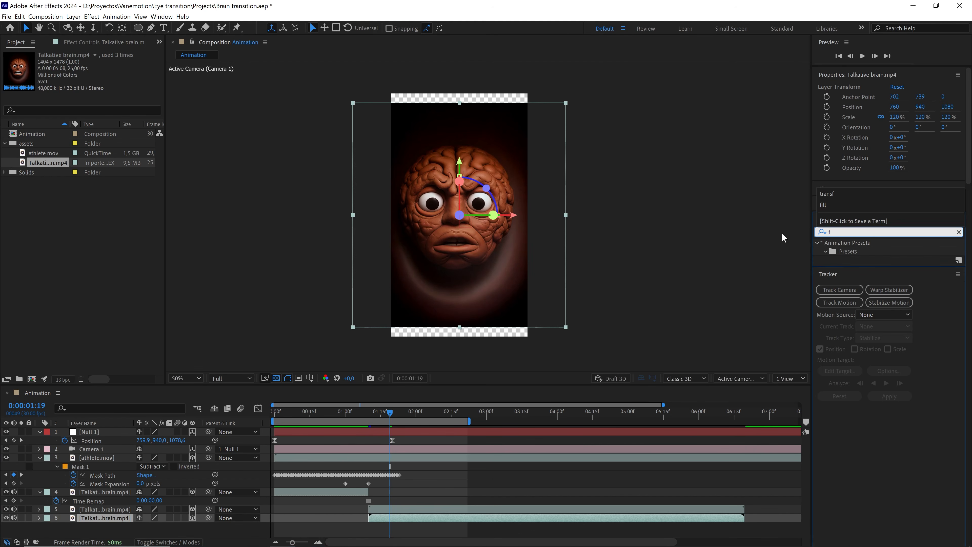
text(ill)
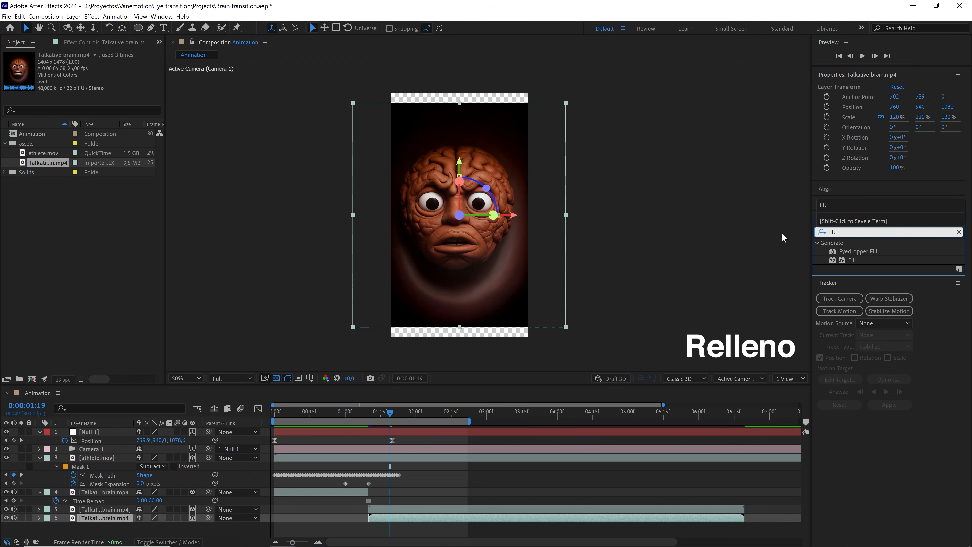
drag(853, 261, 387, 520)
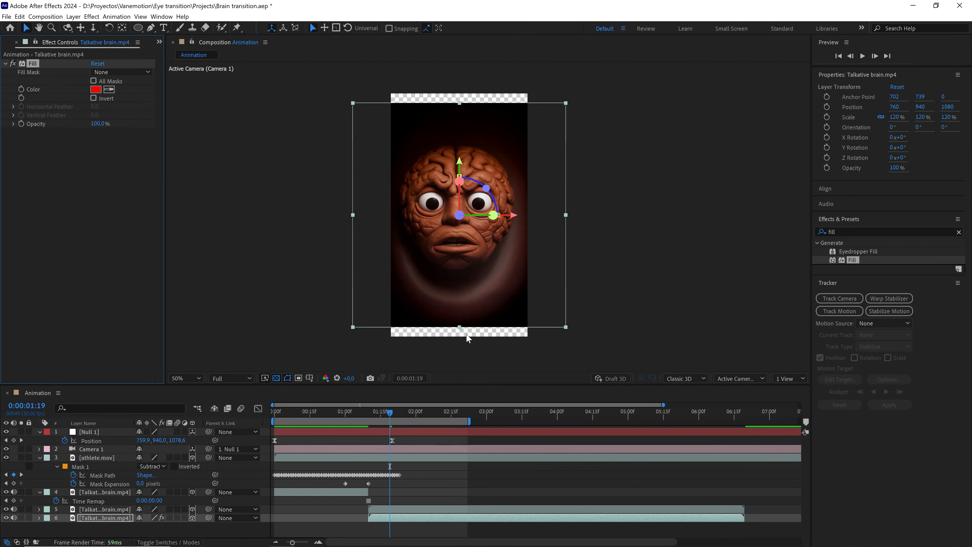
Stretch the filled copy to about 144% by 157% scale and sample the dark background as its fill color.
drag(461, 331, 459, 362)
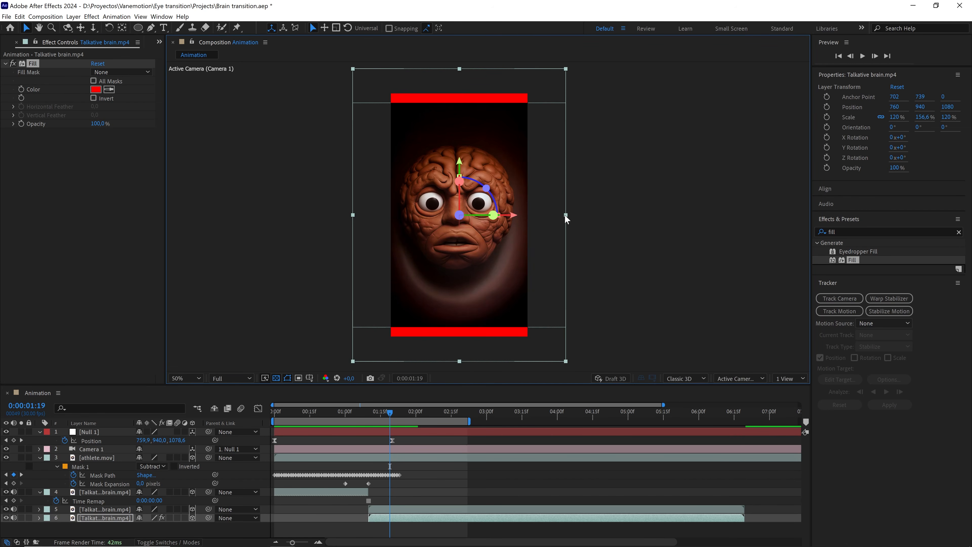
drag(565, 215, 588, 214)
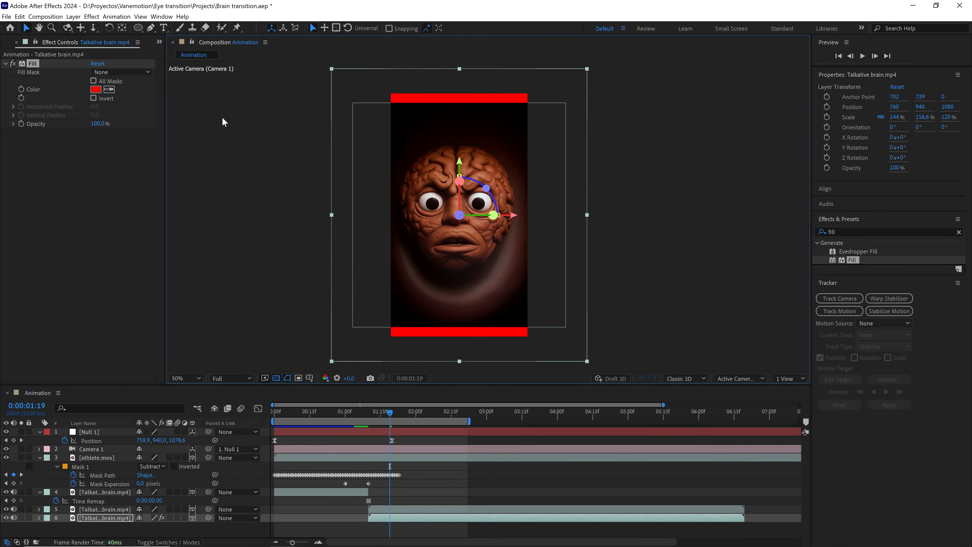
click(111, 89)
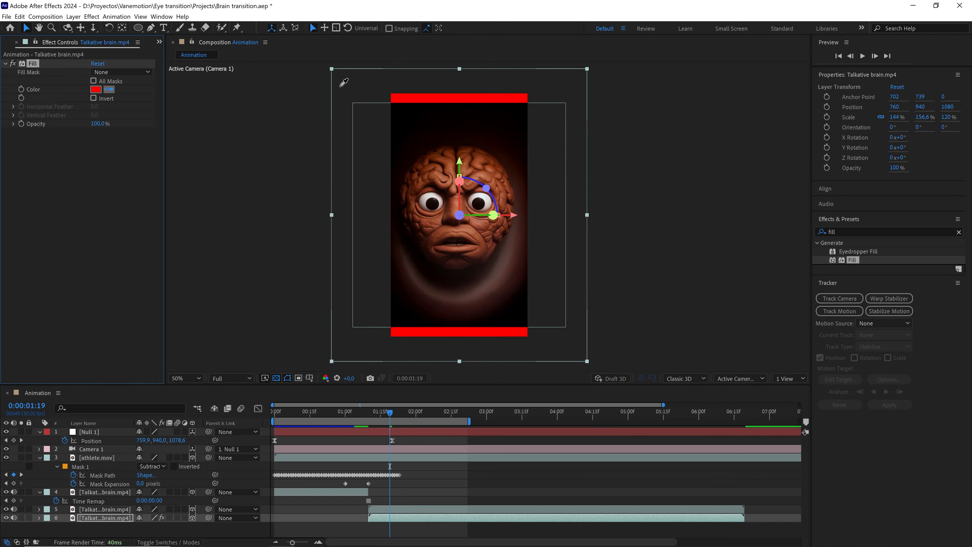
click(459, 106)
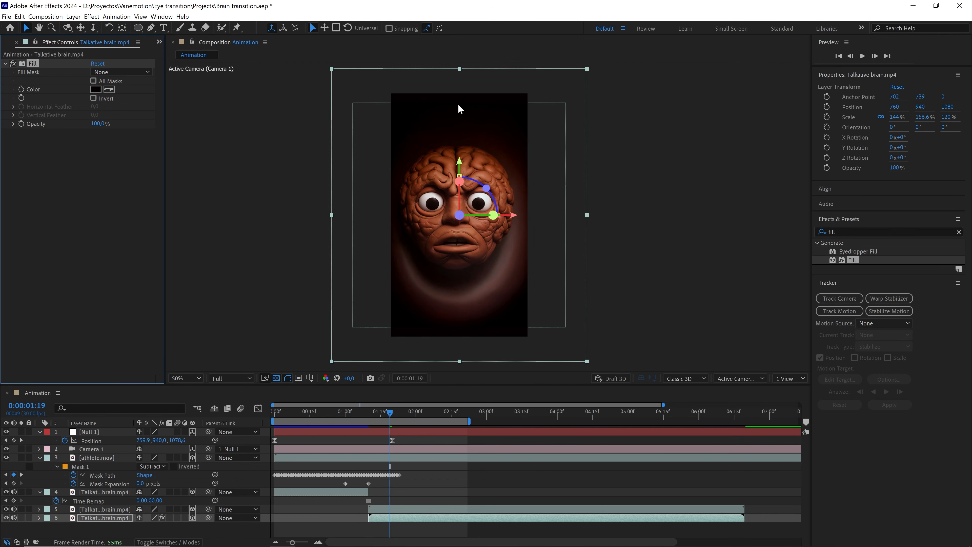
Inspect the edges of the filled backing around the brain up close.
scroll(536, 191, up, 2)
drag(518, 212, 580, 29)
drag(535, 206, 570, 93)
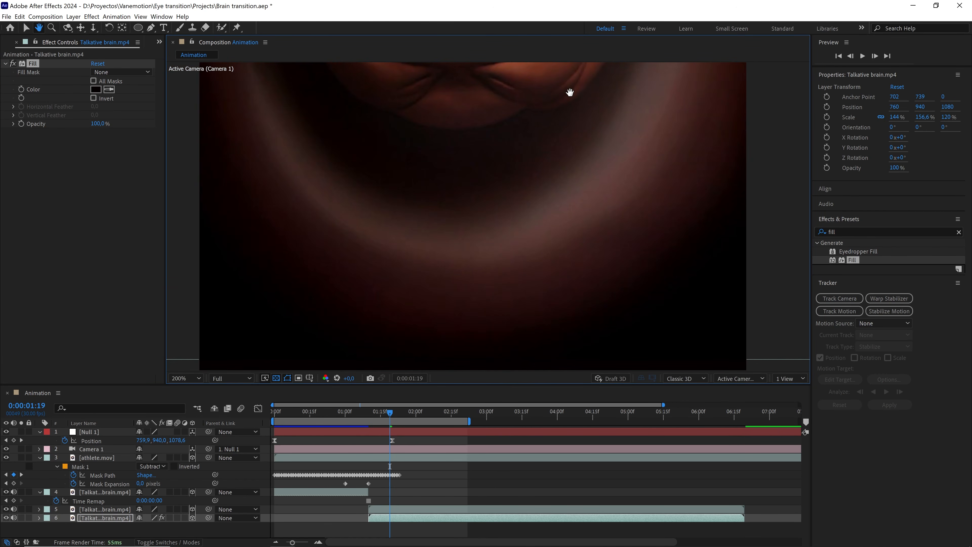
scroll(555, 144, down, 2)
key(space)
drag(547, 152, 540, 291)
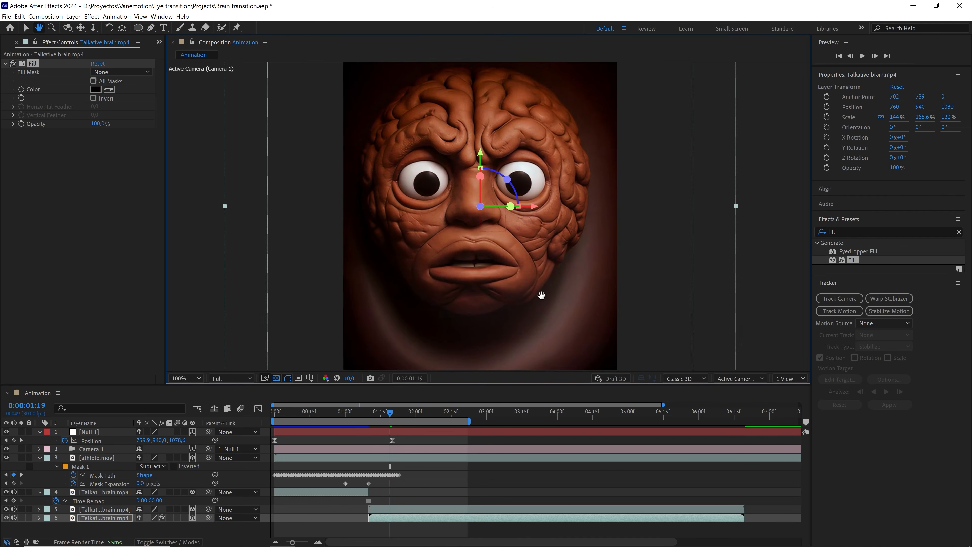
drag(520, 138, 512, 186)
scroll(514, 208, down, 2)
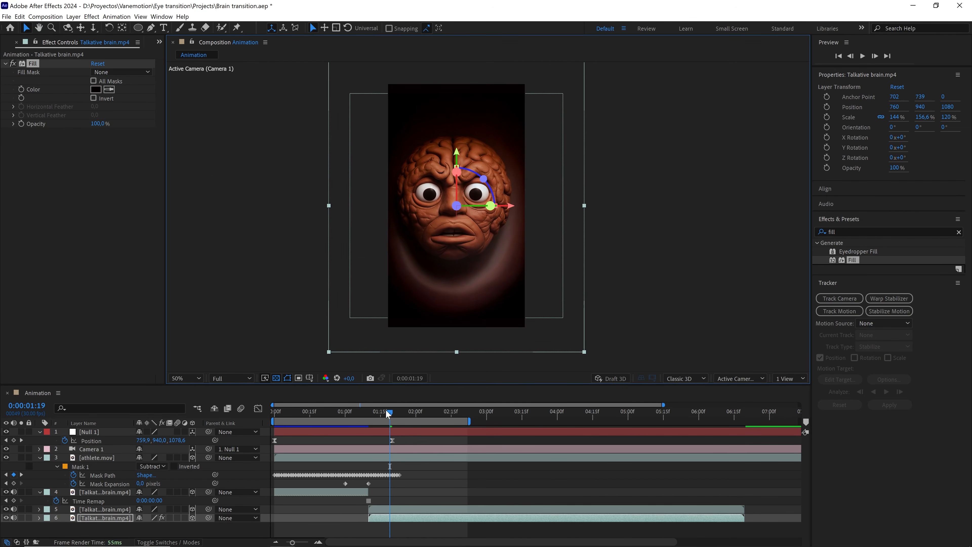
Preview the transition from the start with the filled backing in place.
drag(387, 412, 275, 413)
key(F2)
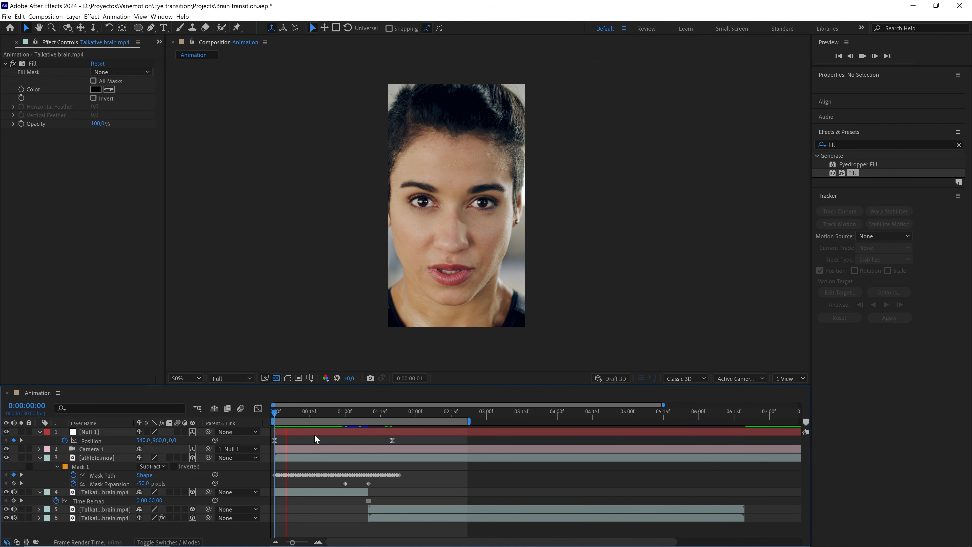
key(space)
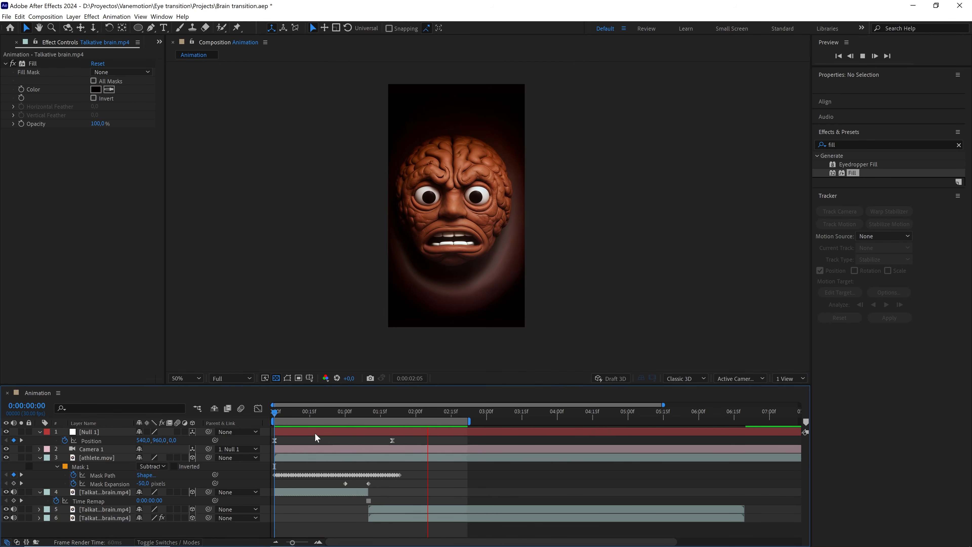
click(337, 409)
key(space)
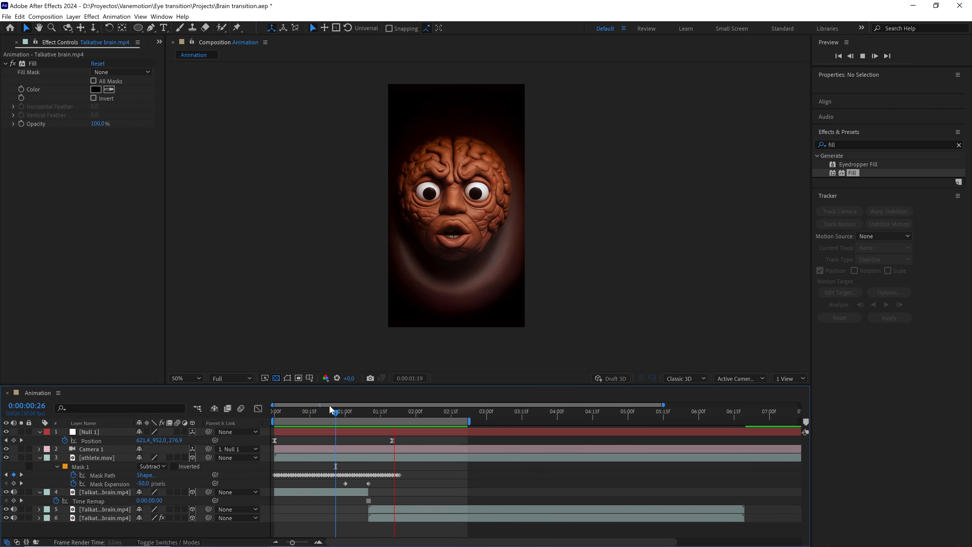
key(space)
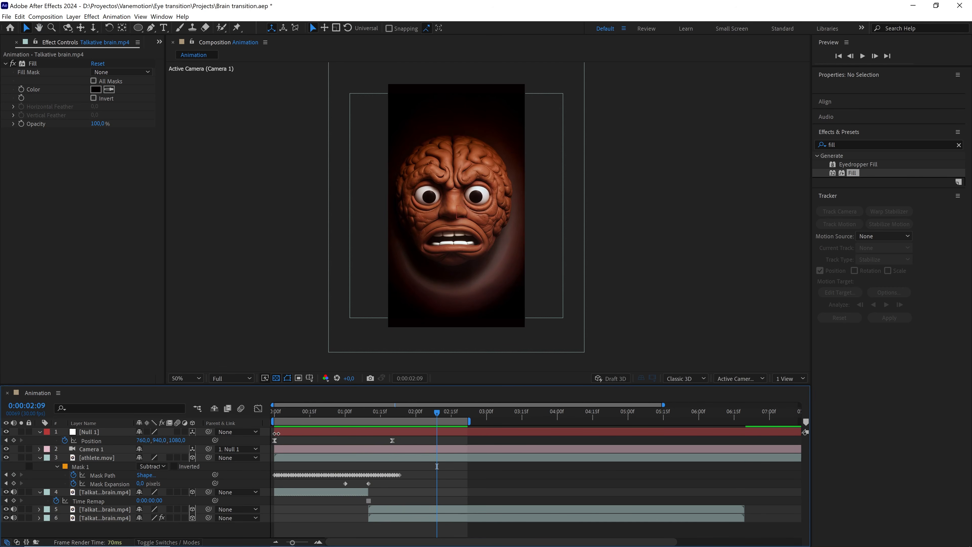
mouse_move(389, 411)
mouse_down()
mouse_move(324, 412)
mouse_move(388, 413)
mouse_up()
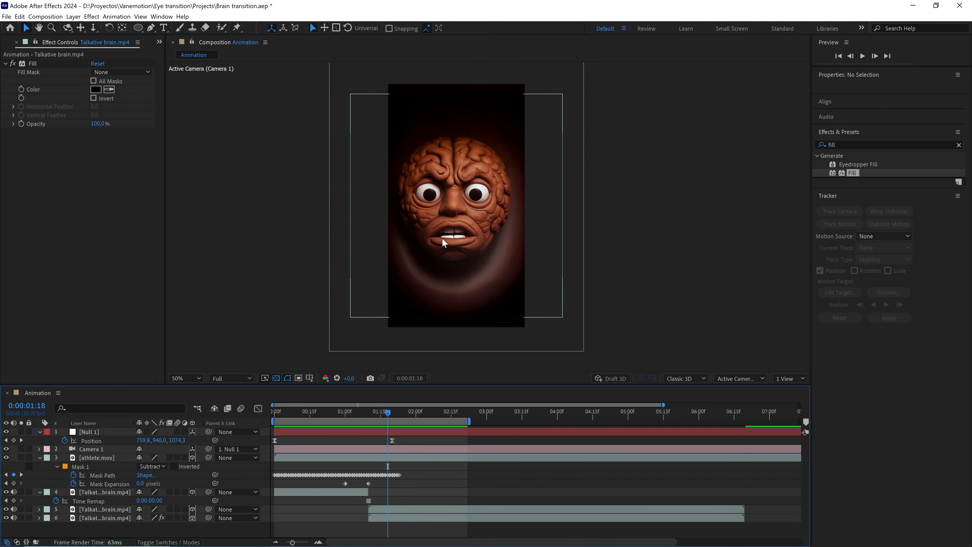
Add a new adjustment layer to the composition and name it shake.
right_click(299, 443)
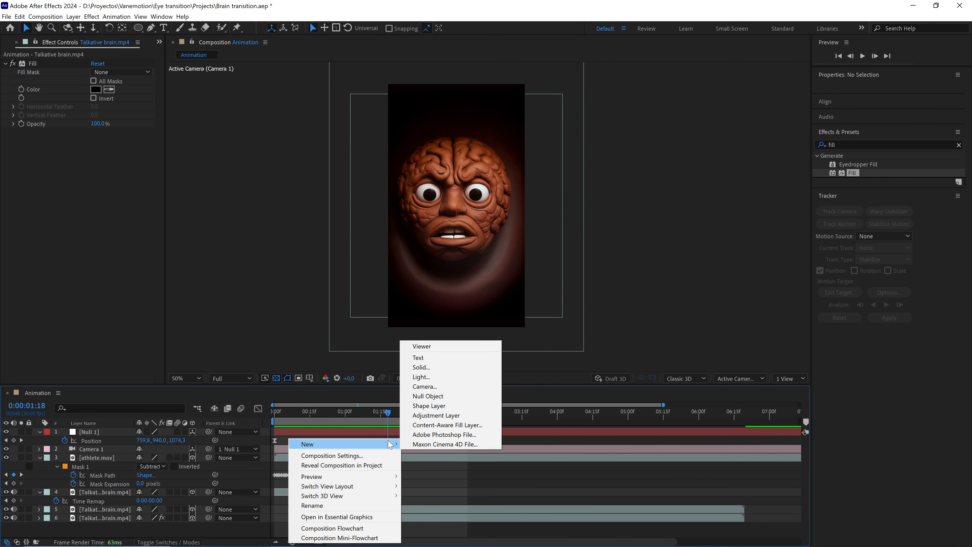
click(422, 438)
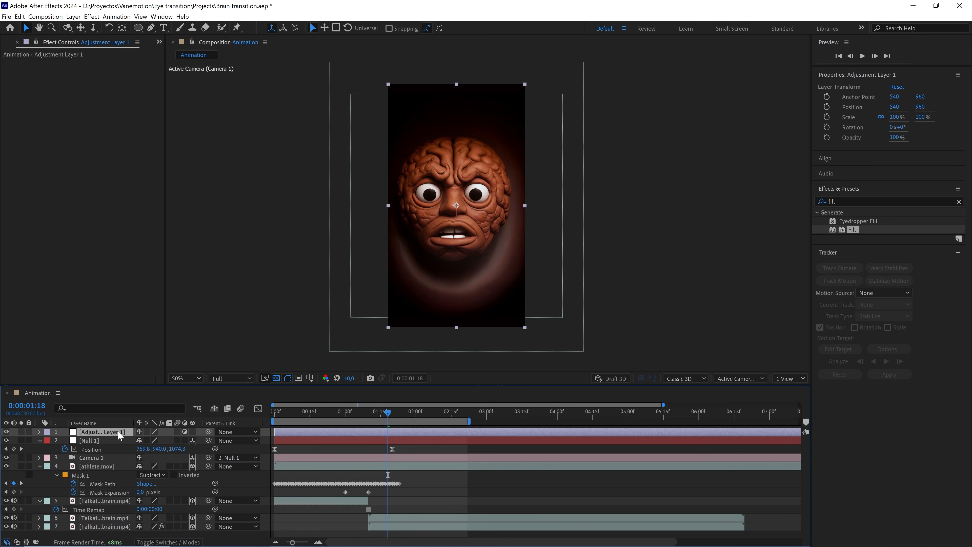
key(Return)
text(shake)
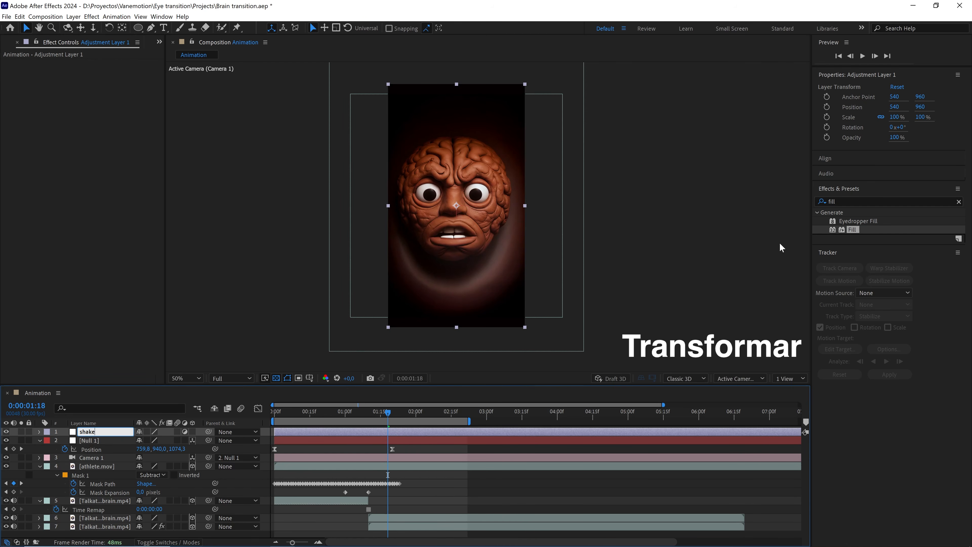
Apply the Transform effect to the shake adjustment layer.
drag(885, 201, 765, 204)
text(transf)
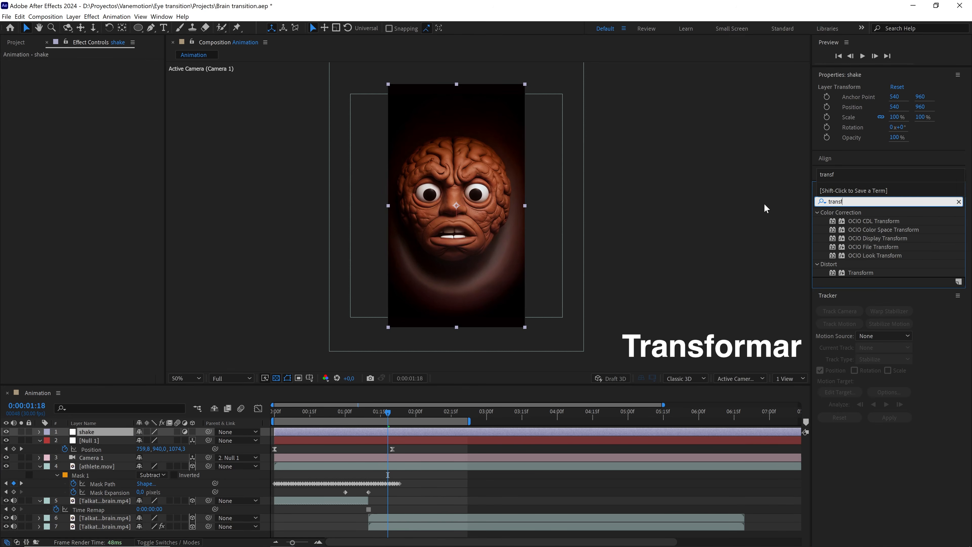
drag(861, 272, 106, 433)
Add a Slider Control effect to the shake adjustment layer.
drag(864, 200, 755, 210)
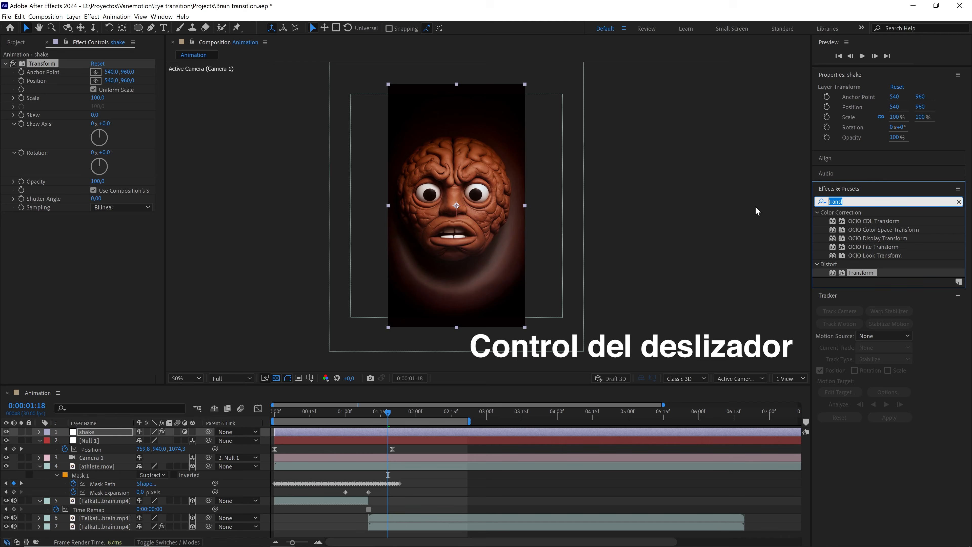
text(er)
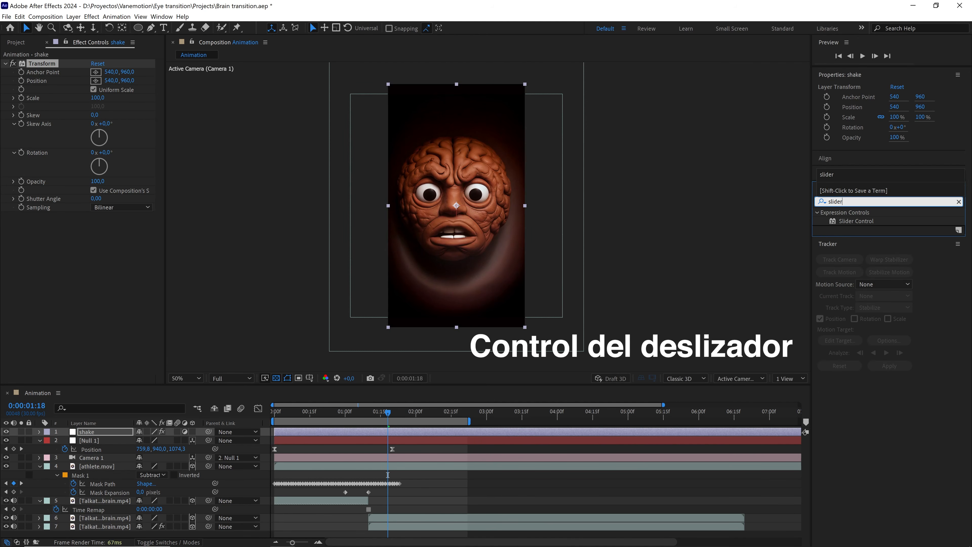
click(854, 222)
drag(854, 224, 98, 435)
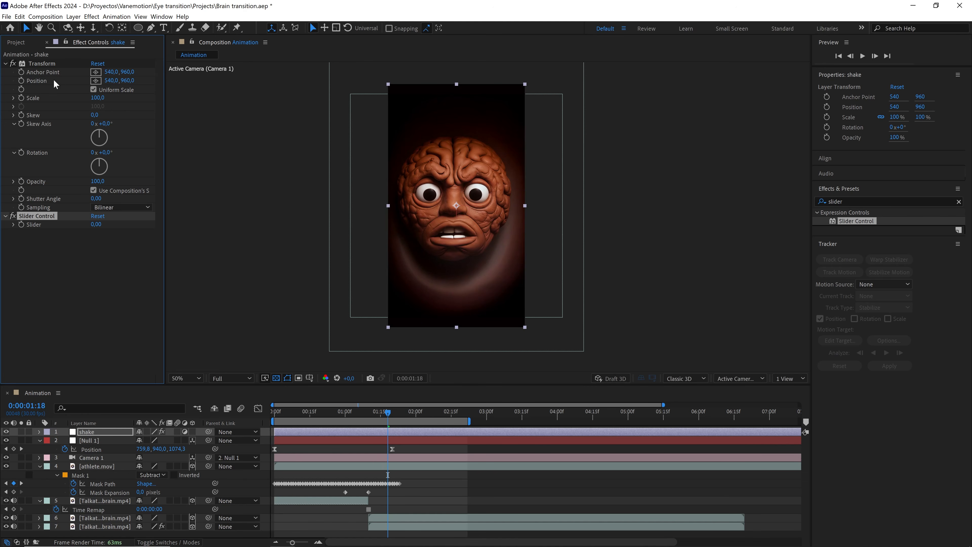
Add an expression to the Transform effect's Position: wiggle(10, effect("Slider Control")("Slider")), linking the amplitude to the Slider.
double_click(40, 80)
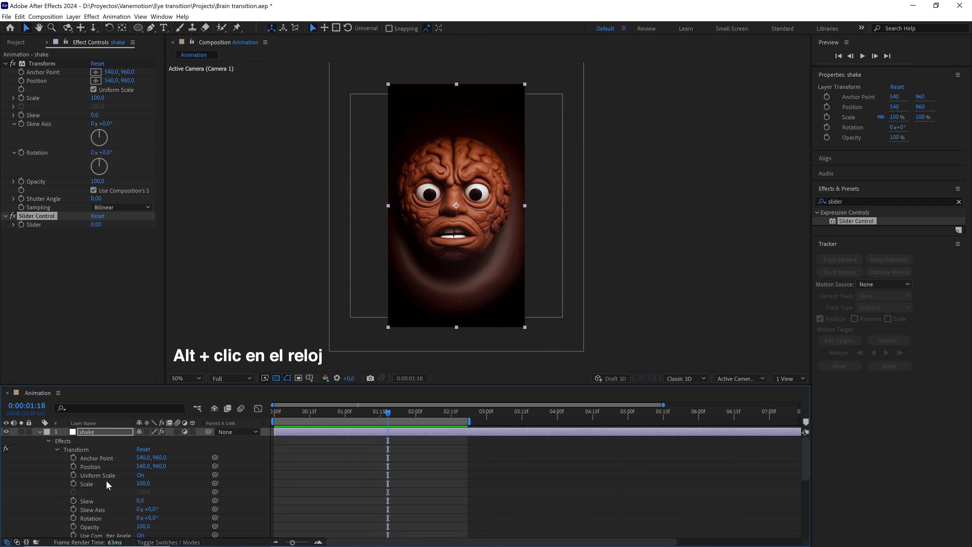
alt+click(73, 467)
text(wigg)
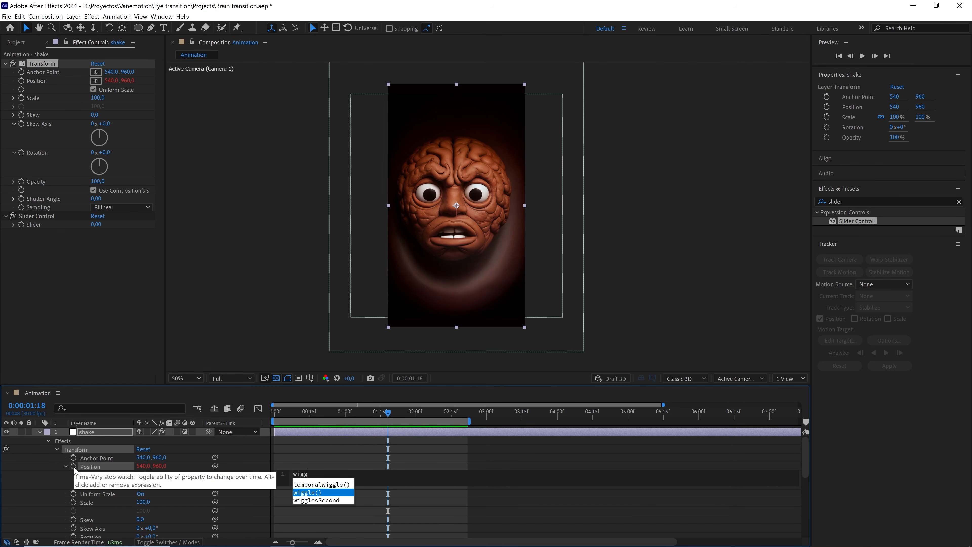
key(Return)
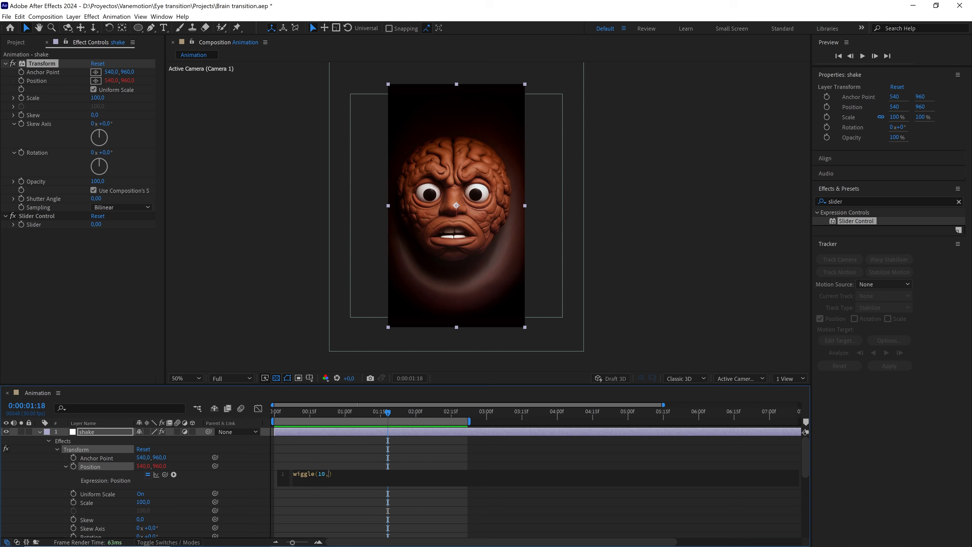
drag(165, 474, 43, 229)
click(128, 321)
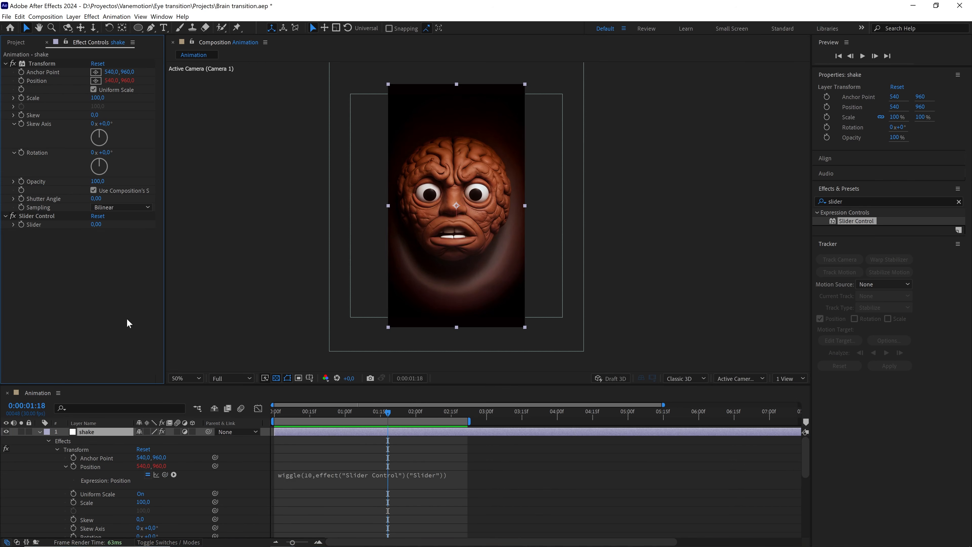
Extend the work area to about 4 seconds and preview the shake with the Slider raised to about 74.
click(398, 413)
drag(398, 417, 409, 413)
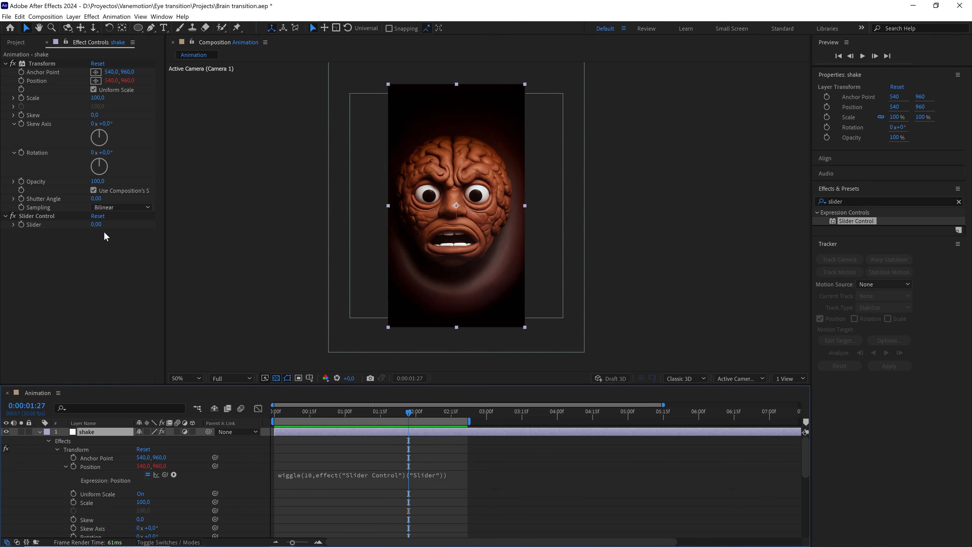
drag(95, 225, 136, 225)
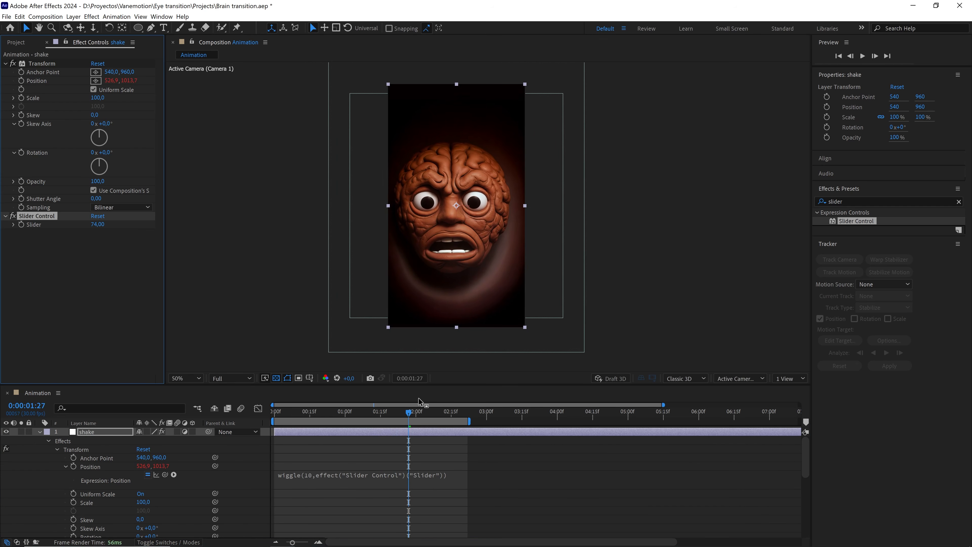
drag(469, 421, 551, 421)
key(space)
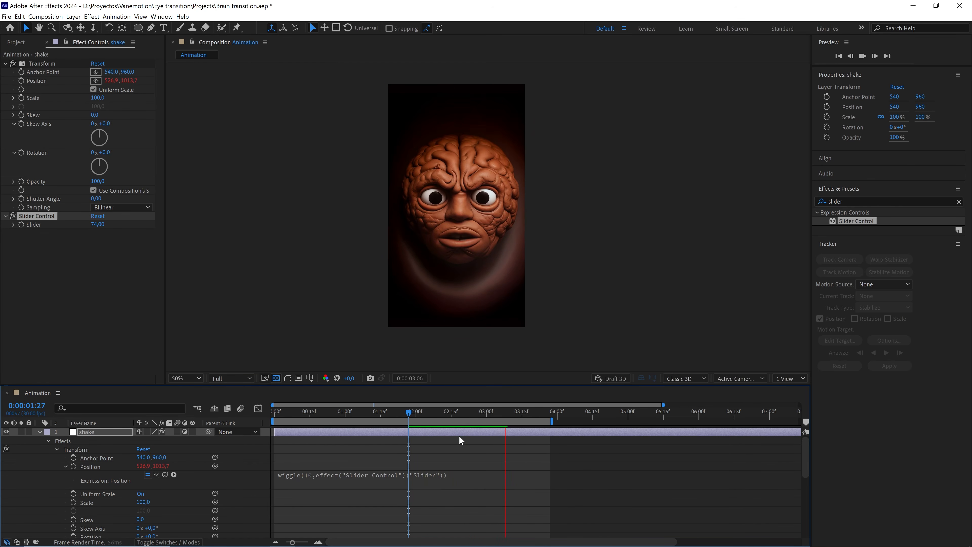
drag(417, 412, 398, 414)
key(space)
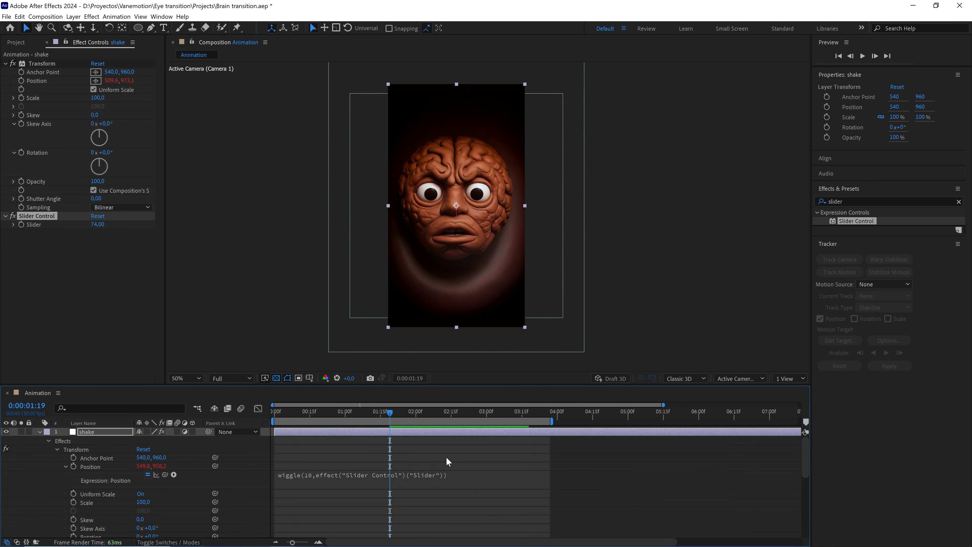
key(space)
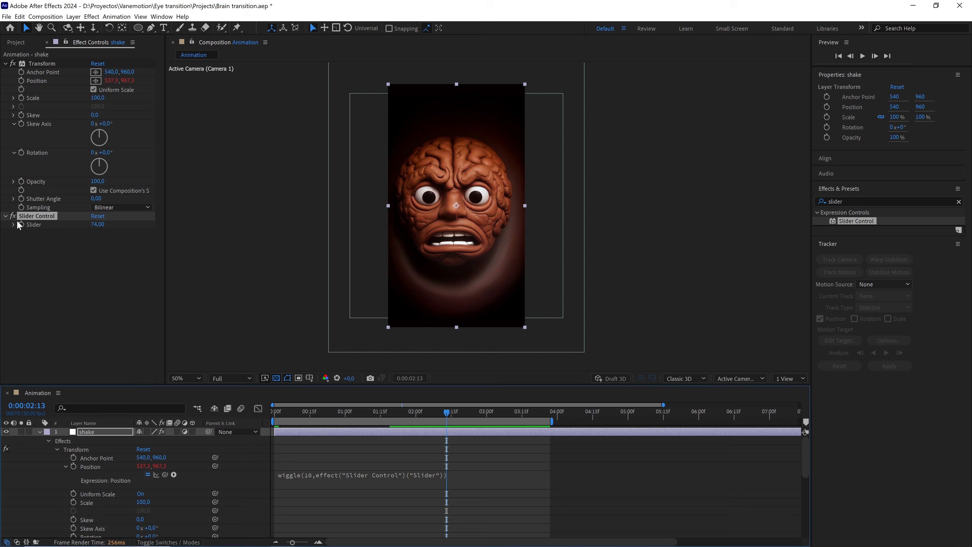
Set the Slider to 0 and add a Slider keyframe at 0:00:00:16.
click(100, 225)
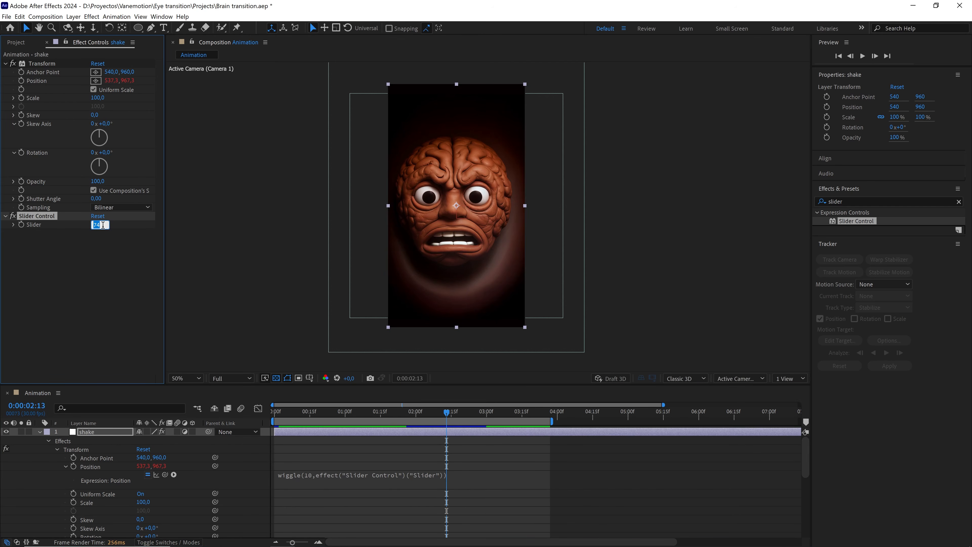
text(0)
key(Return)
click(347, 411)
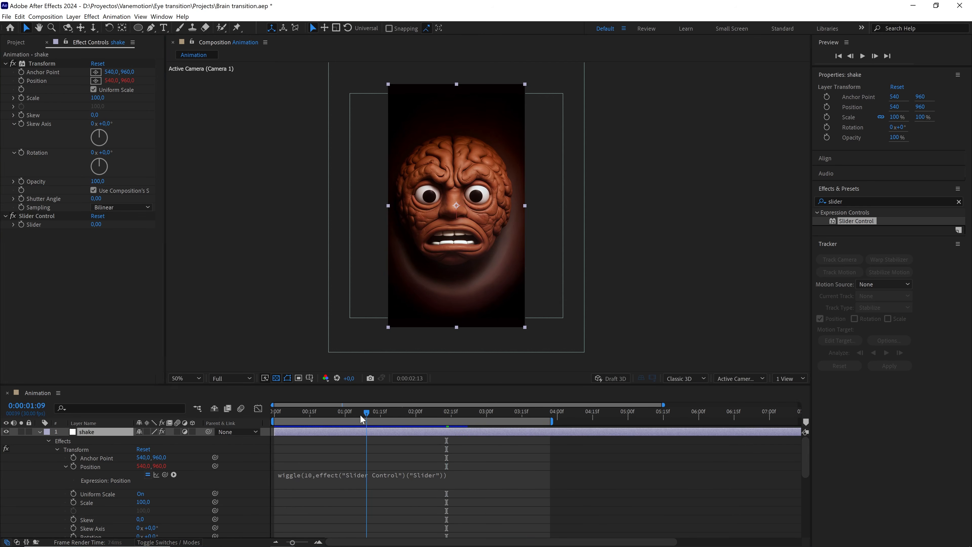
scroll(298, 469, down, 2)
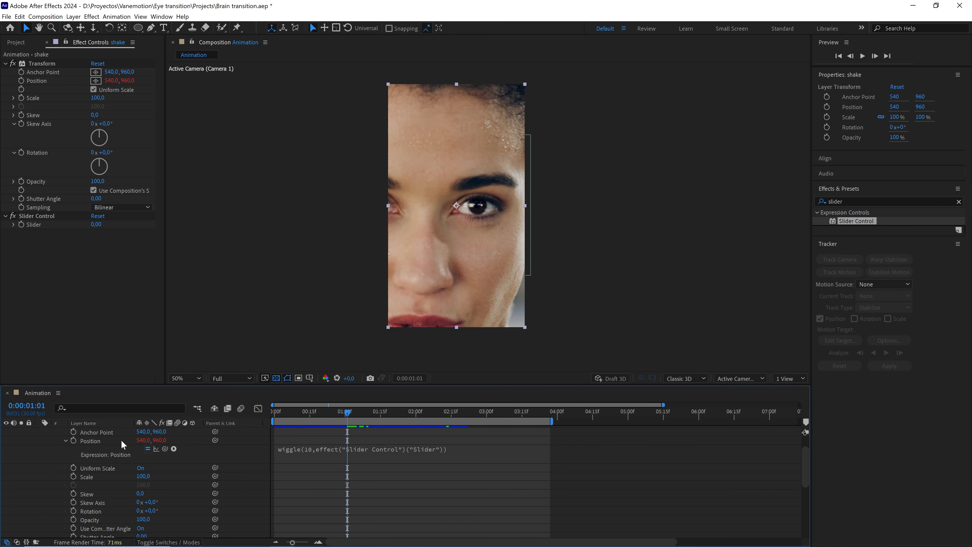
scroll(102, 458, up, 2)
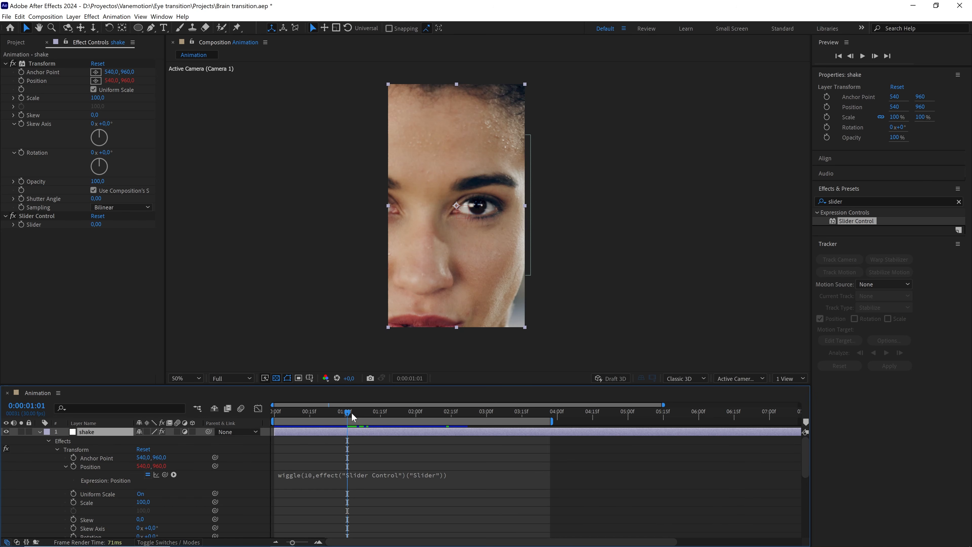
drag(352, 417, 312, 415)
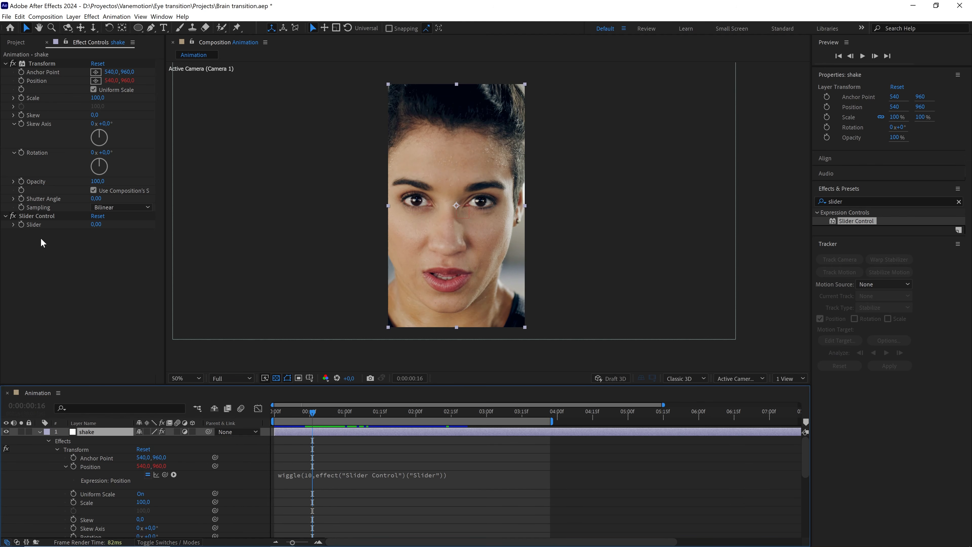
click(22, 217)
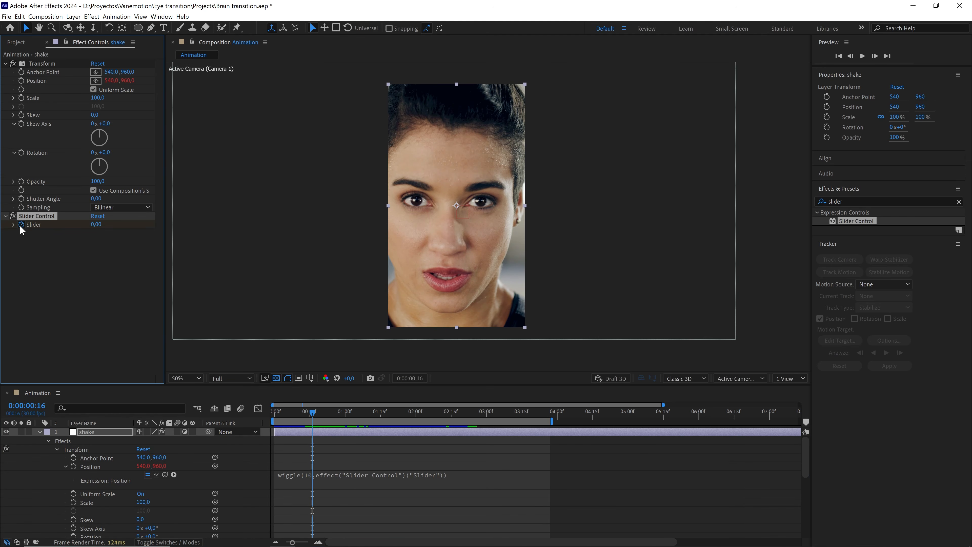
Reveal the shake layer's keyframes and set the Slider to 20 at 0:00:01:12.
click(356, 431)
key(u)
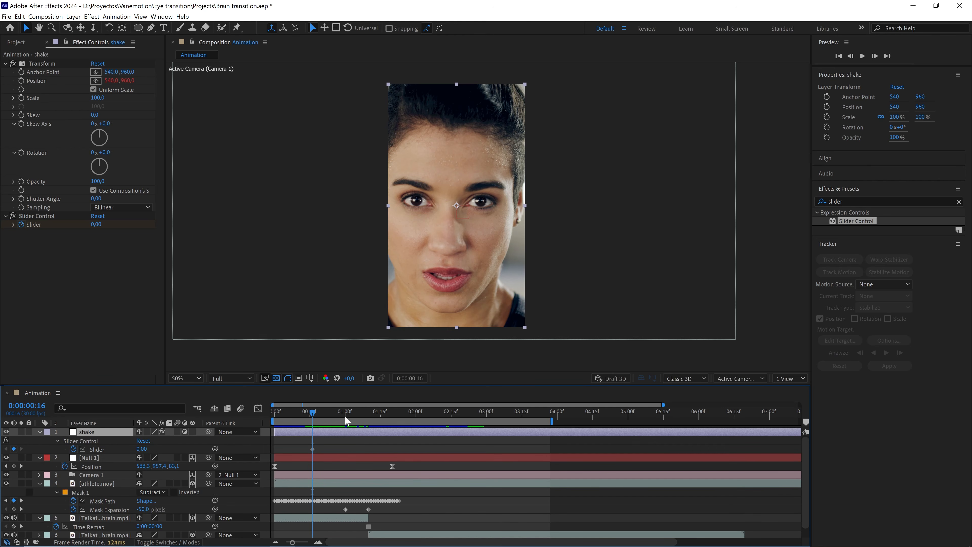
drag(315, 411, 375, 415)
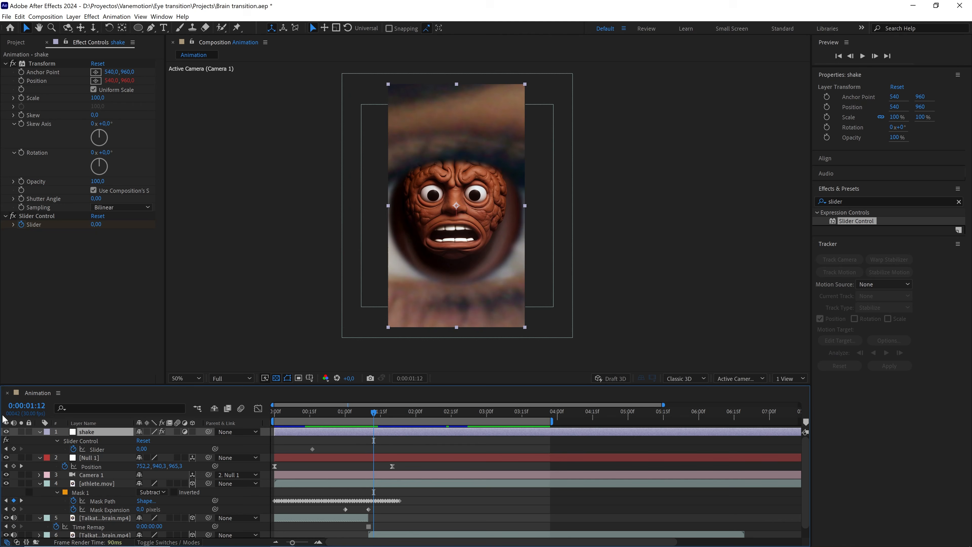
click(96, 224)
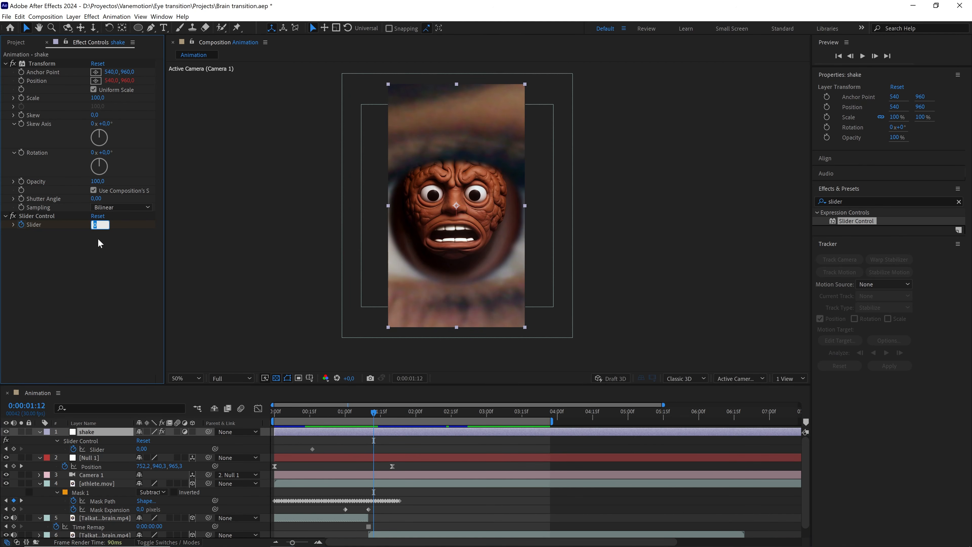
key(Return)
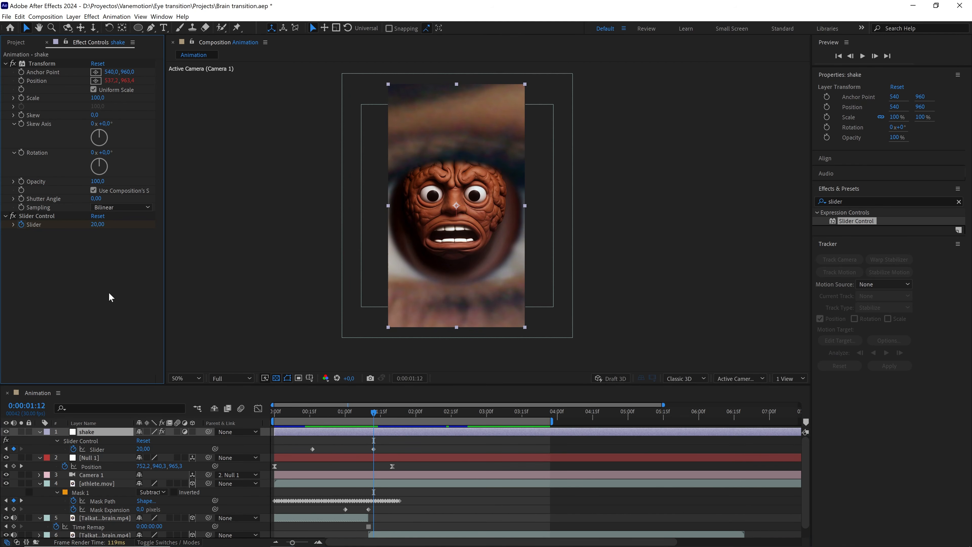
Set the Slider back to 0 at 0:00:01:22 to end the shake.
mouse_move(378, 413)
mouse_down()
mouse_move(466, 415)
mouse_move(393, 419)
mouse_up()
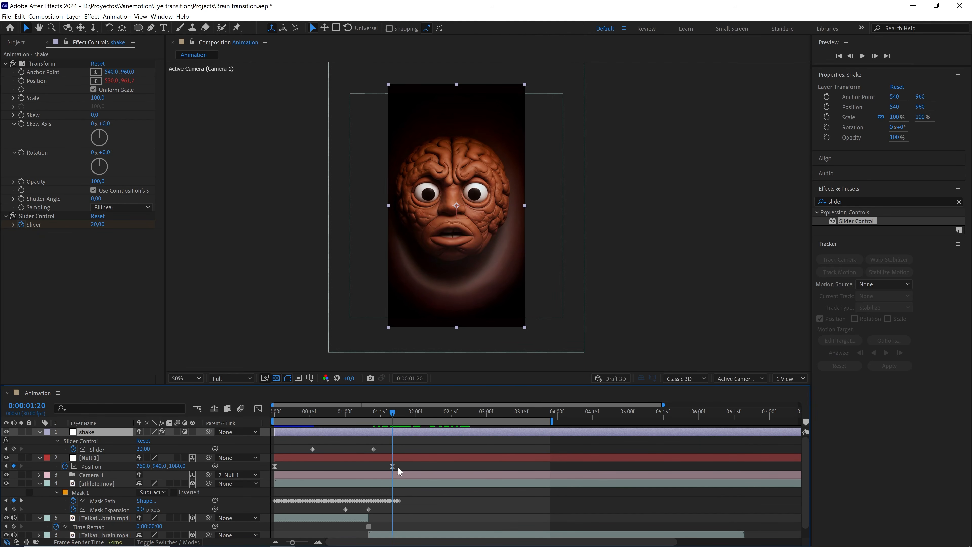
mouse_move(393, 466)
key(Page_Down)
key(Page_Down)
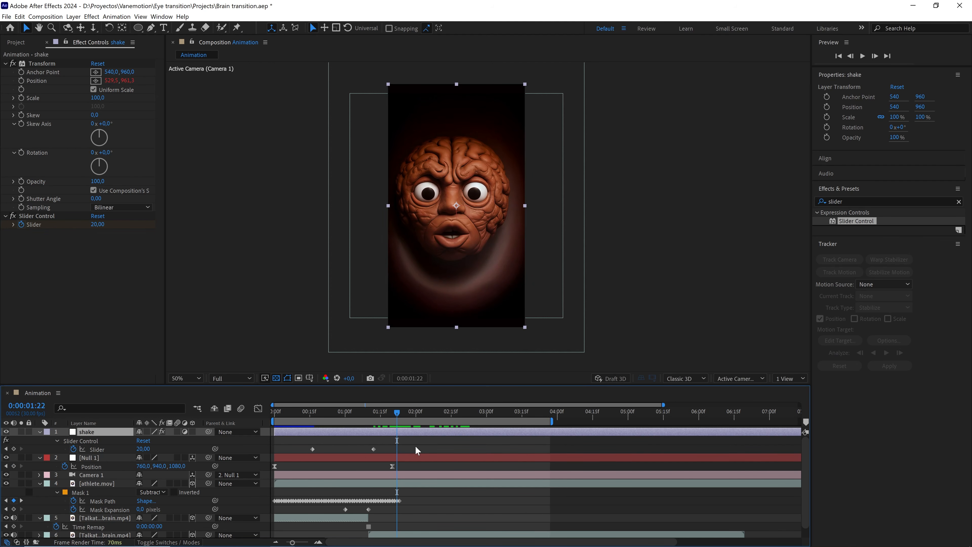
click(99, 225)
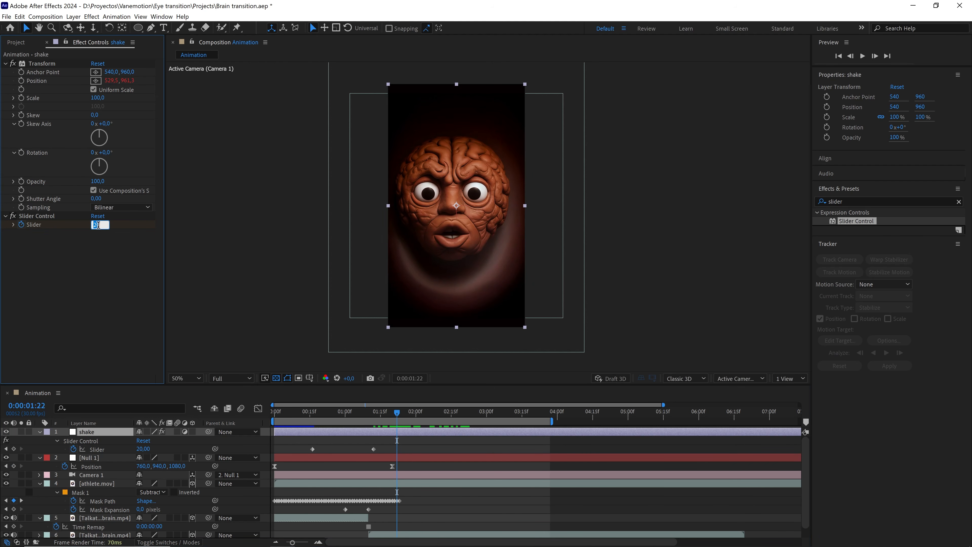
text(0)
key(Return)
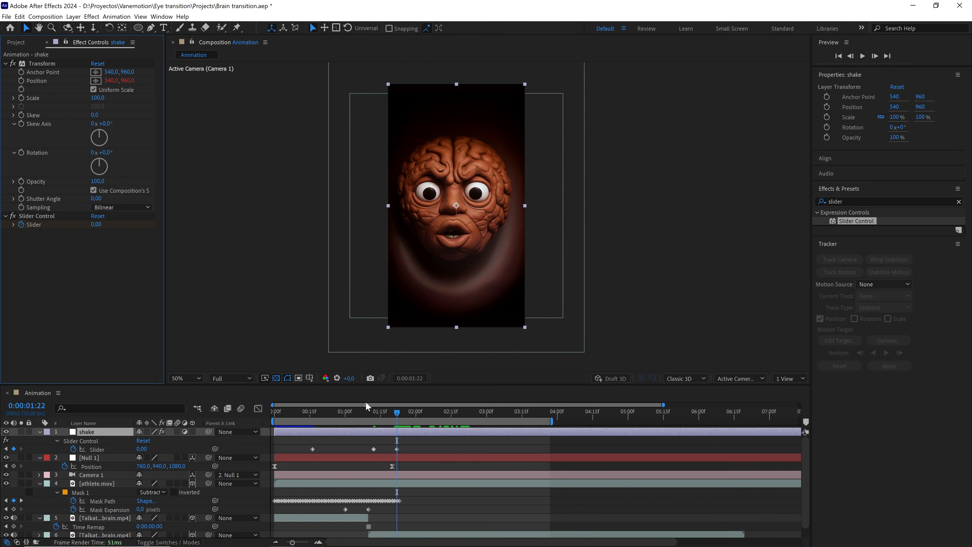
Preview the shake from the start of the composition.
key(space)
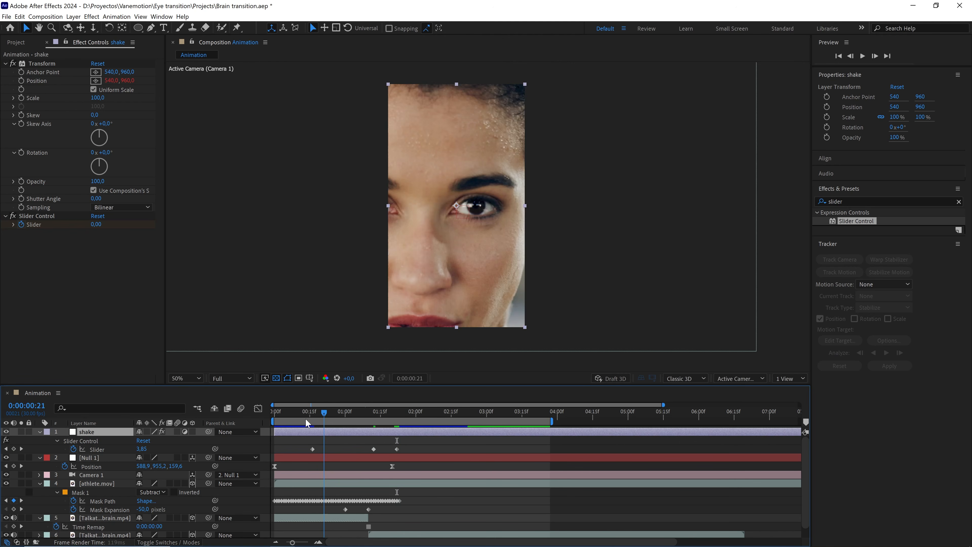
click(329, 436)
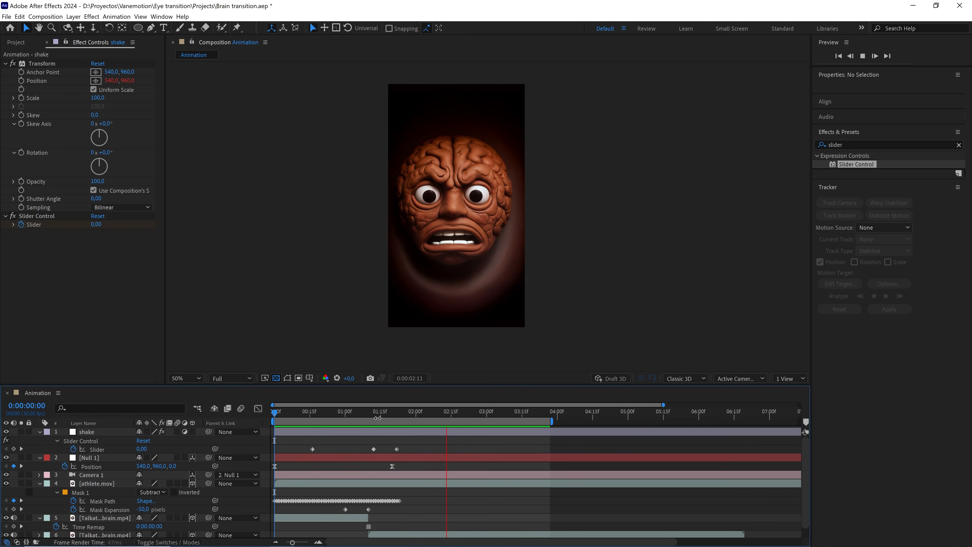
drag(377, 417, 310, 416)
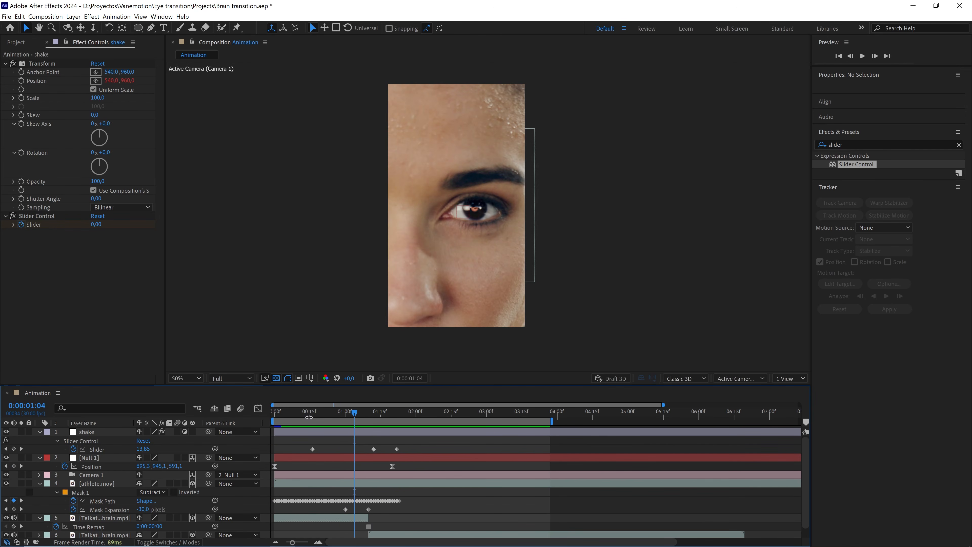
Turn on motion blur for the composition's layers and scrub around 0:00:01:10 to check it.
key(ctrl+a)
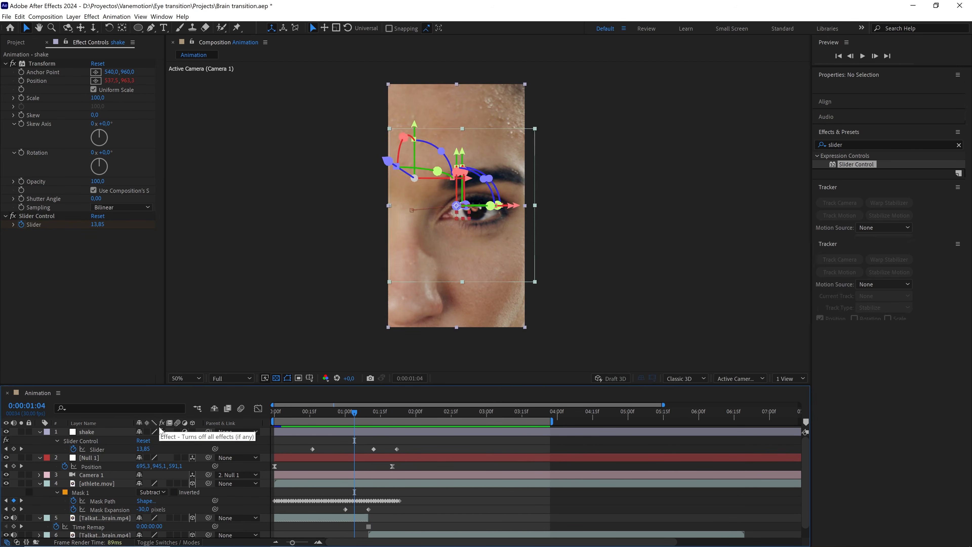
click(40, 433)
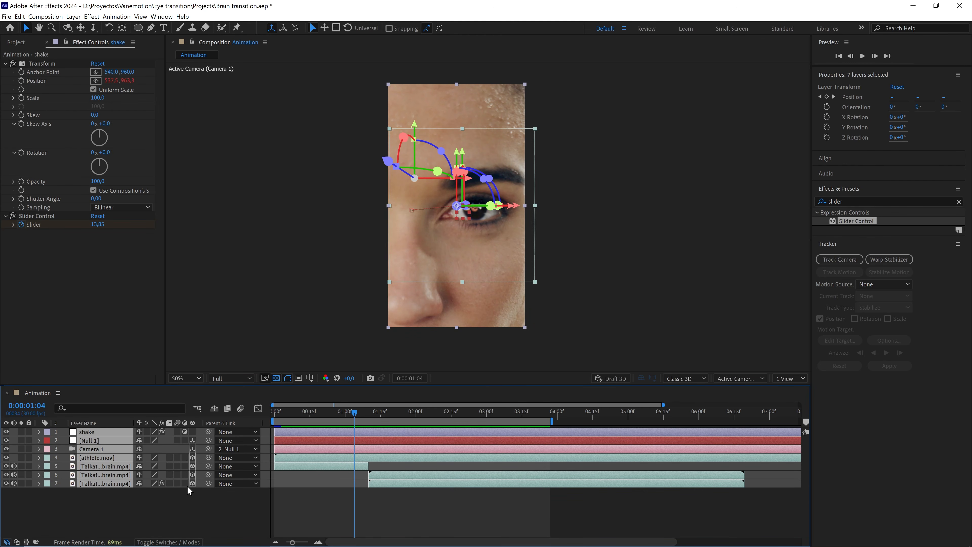
click(178, 437)
click(188, 503)
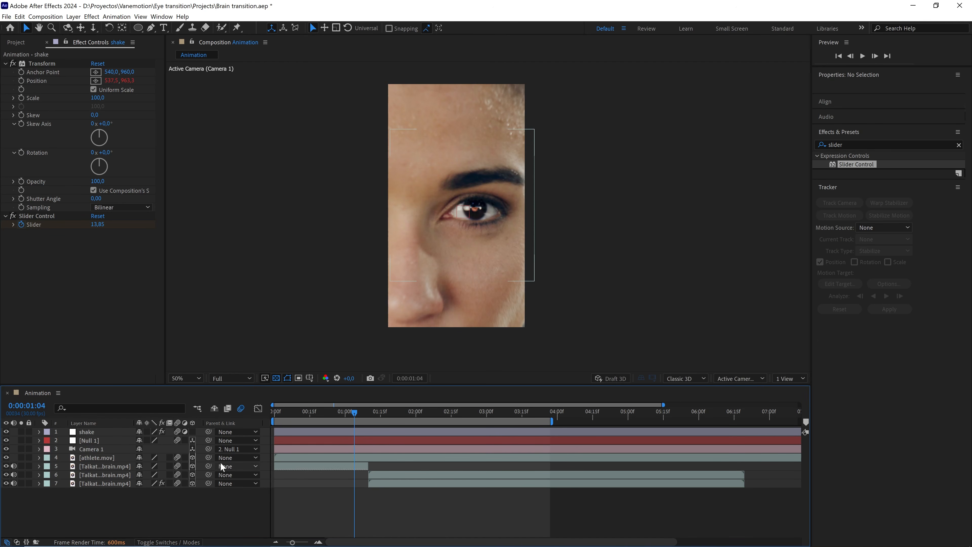
click(107, 431)
ctrl+click(103, 441)
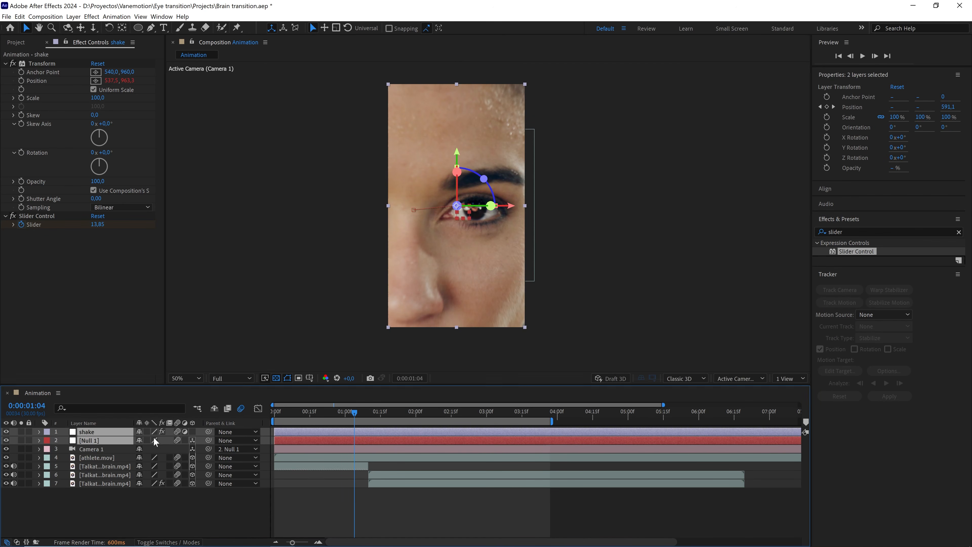
click(178, 431)
click(248, 493)
drag(351, 417, 371, 412)
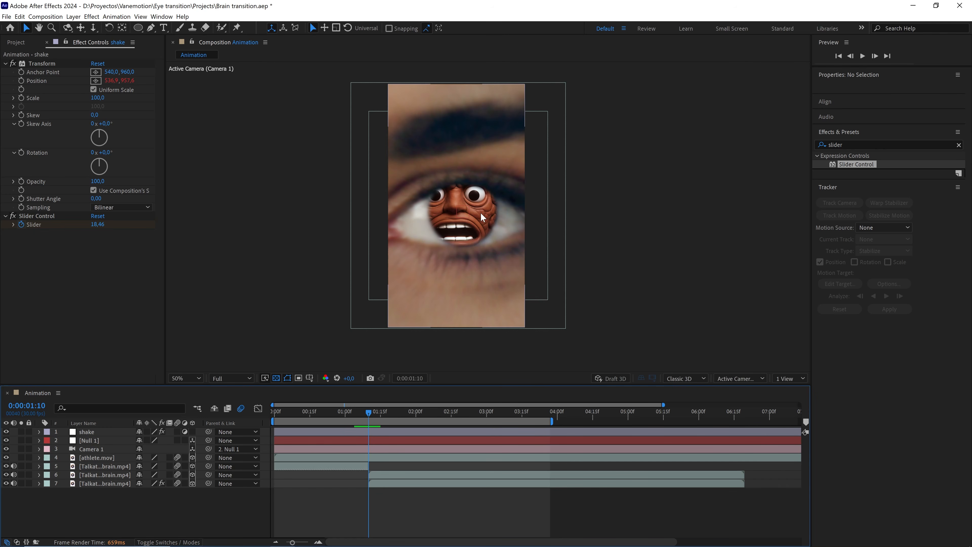
drag(367, 412, 373, 411)
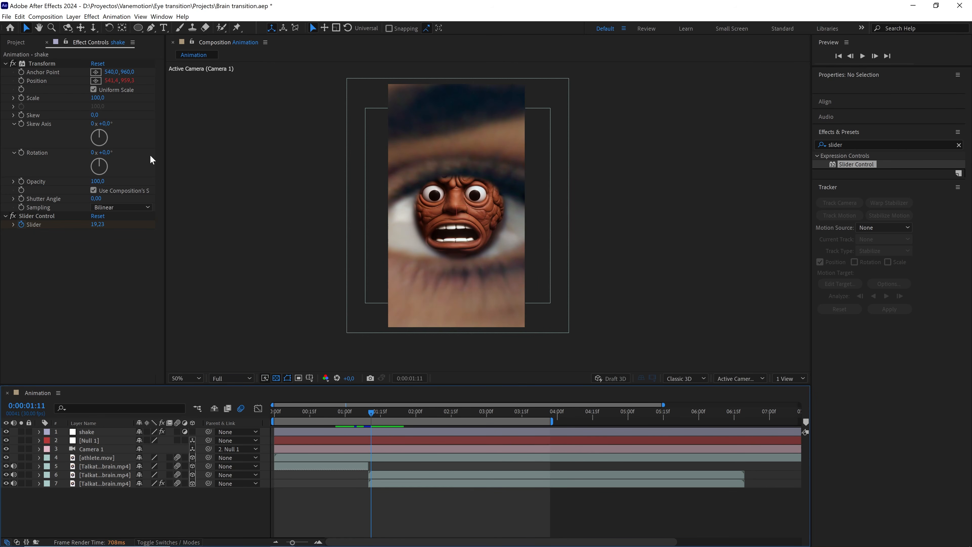
Set the composition's motion blur shutter angle to 360° and samples per frame to 32 in the composition settings.
click(46, 17)
click(58, 38)
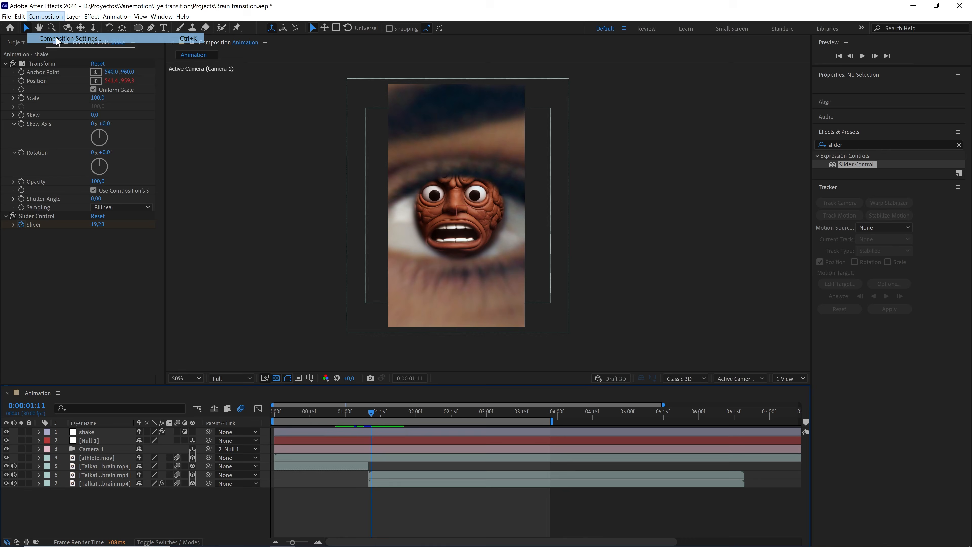
click(208, 159)
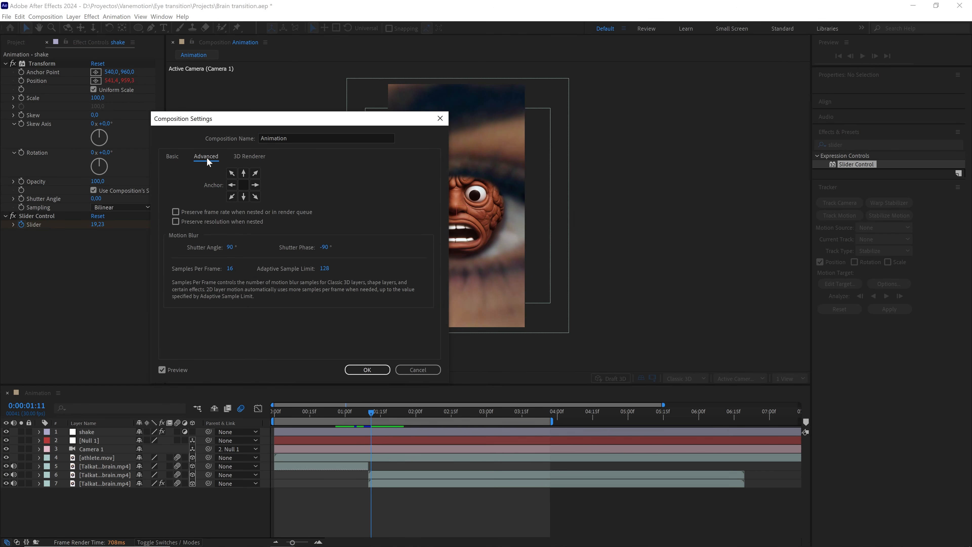
click(232, 247)
text(36)
click(230, 268)
text(3)
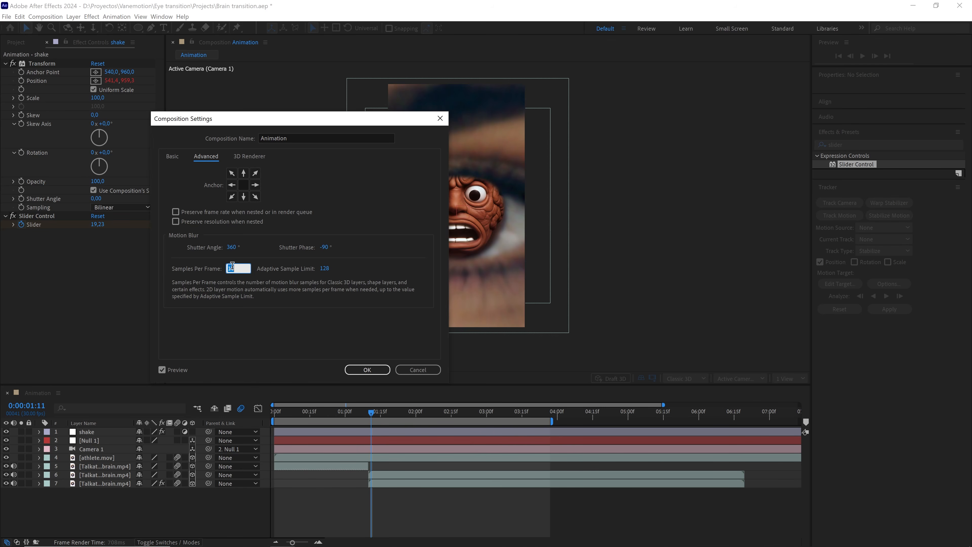
drag(328, 120, 198, 125)
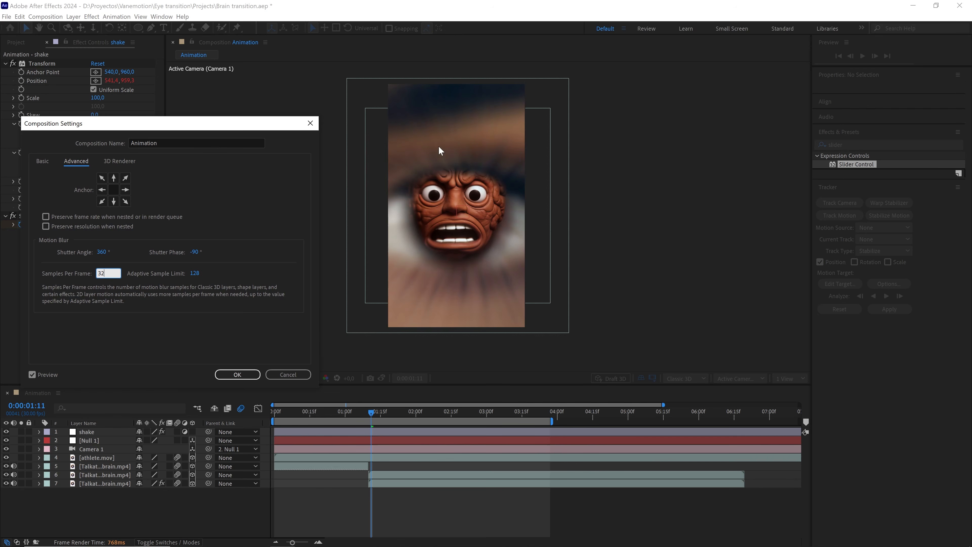
click(237, 374)
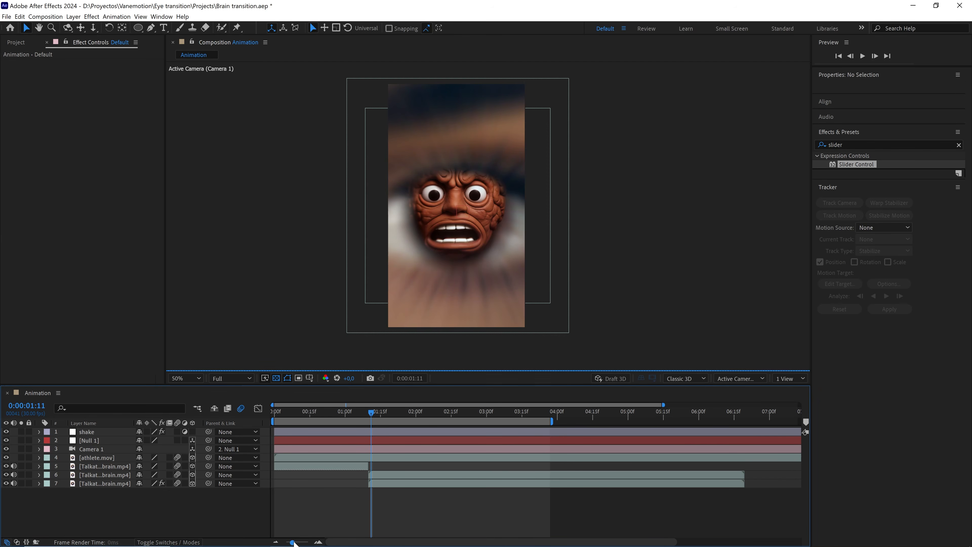
Extend the work area end to about 0:00:06:18 and return the playhead to the start.
drag(292, 542, 286, 542)
drag(483, 419, 627, 419)
drag(426, 412, 247, 420)
Set the viewer magnification to Fit and play a preview of the composition.
click(185, 377)
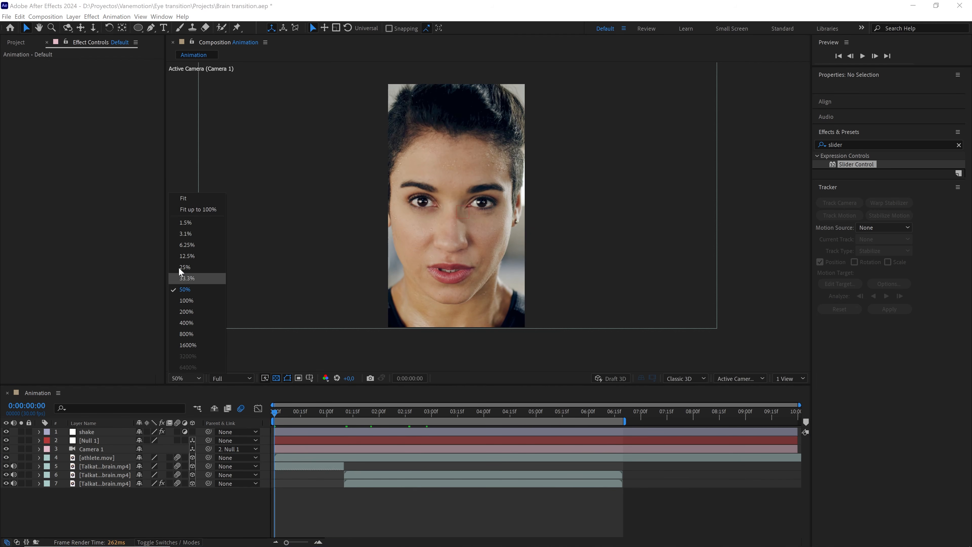
click(187, 198)
drag(265, 385, 264, 406)
key(space)
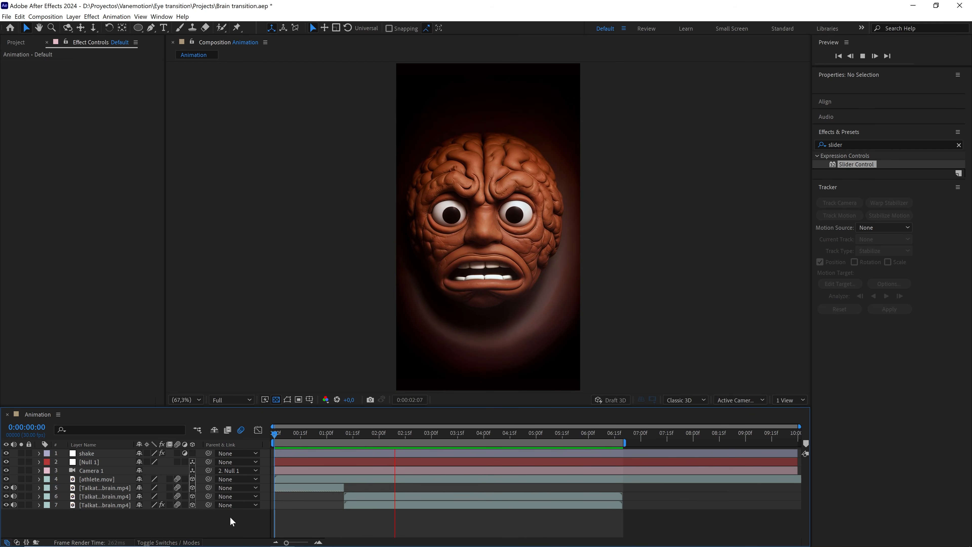
Clear the effects search and open the assets folder in the Project panel.
click(958, 145)
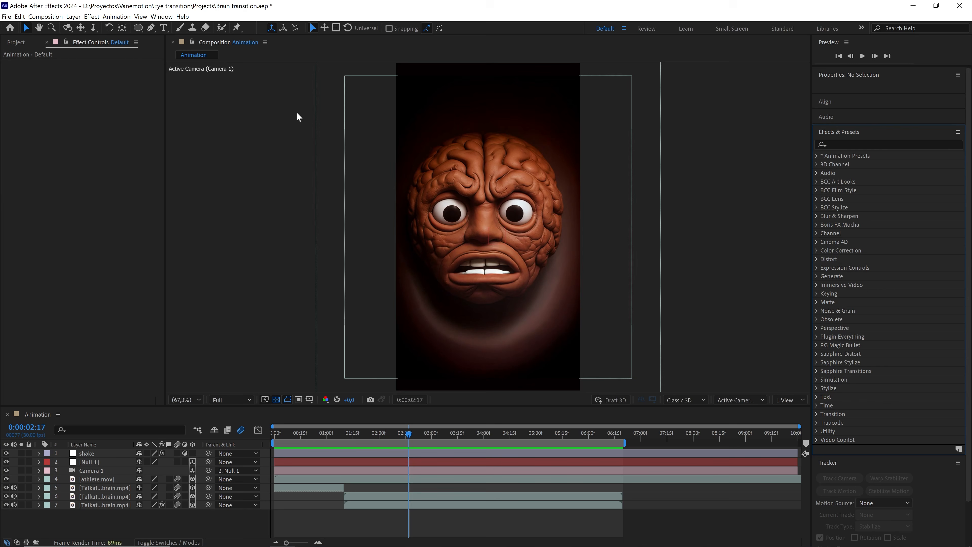
click(16, 42)
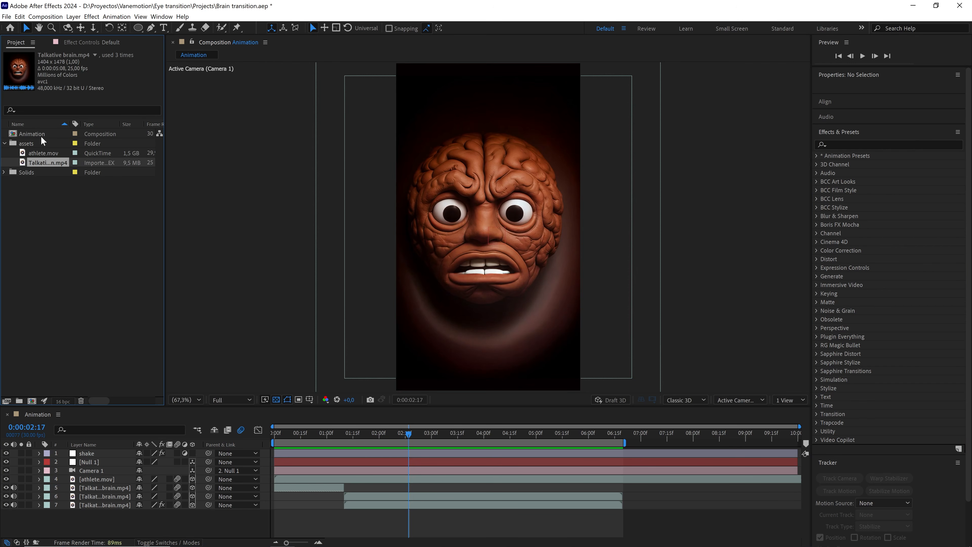
click(5, 148)
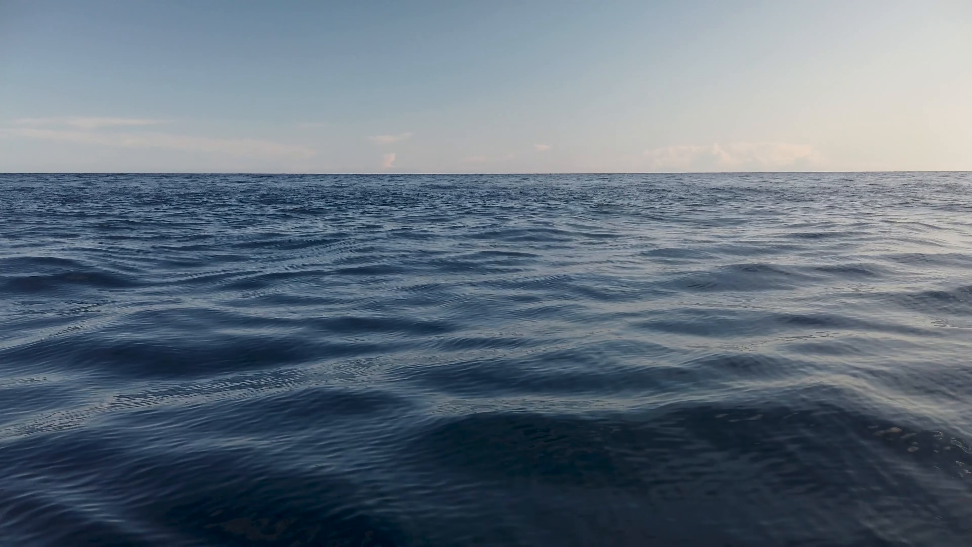